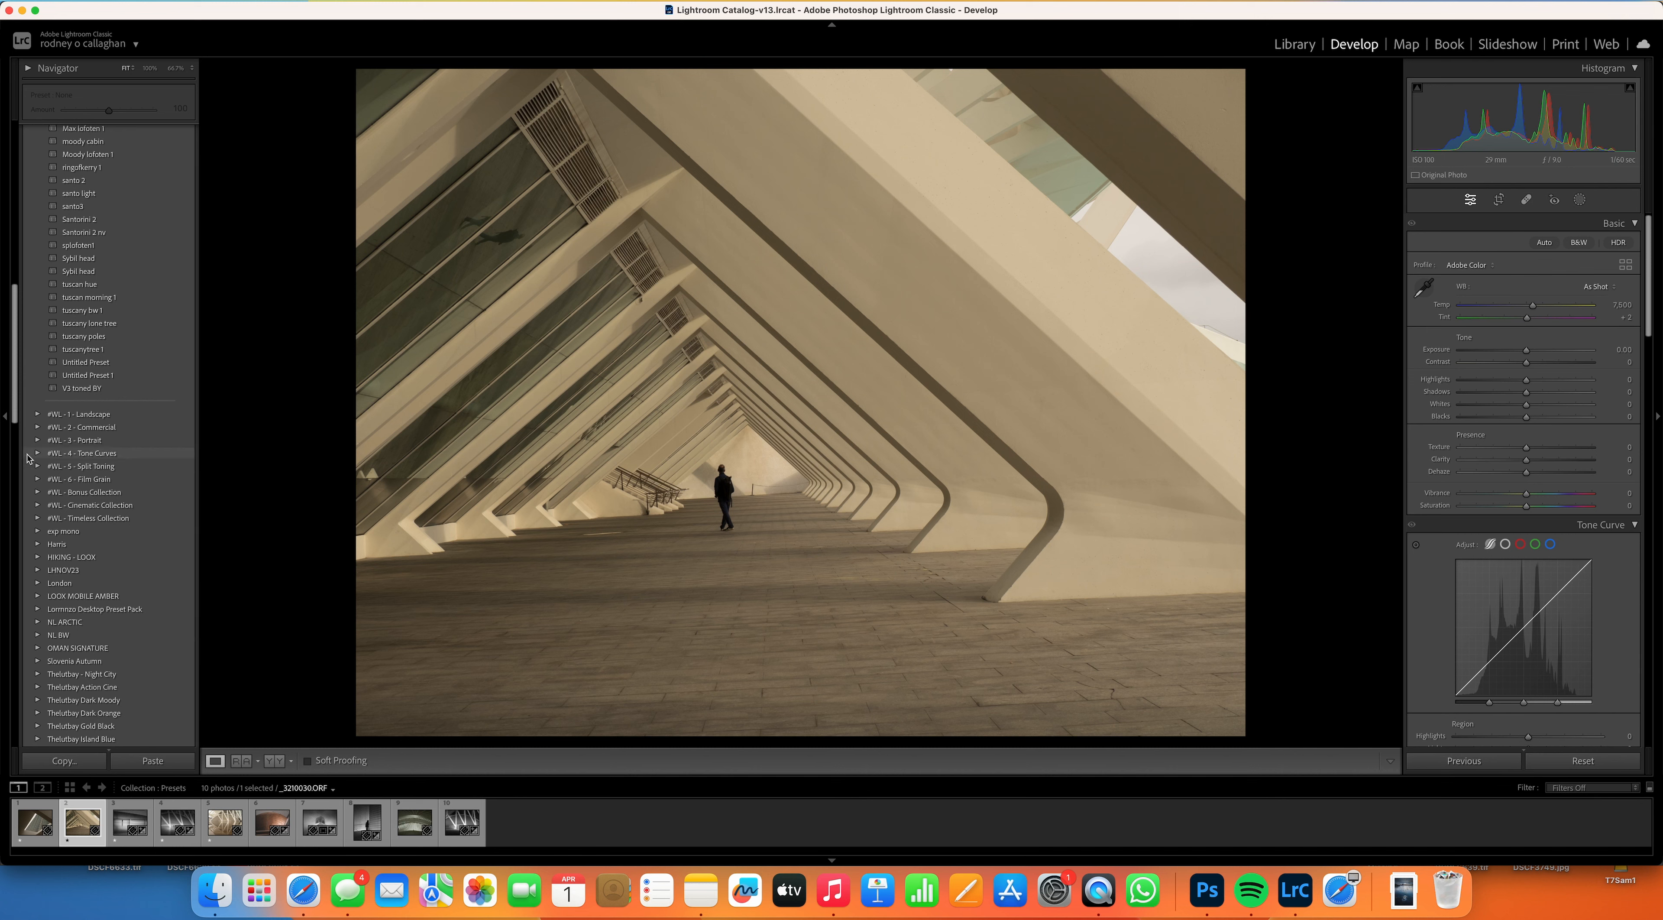
Step: Apply the Terry valencia preset from the Valencia 24 group to the archway photo and compare it before and after
drag(18, 366, 9, 703)
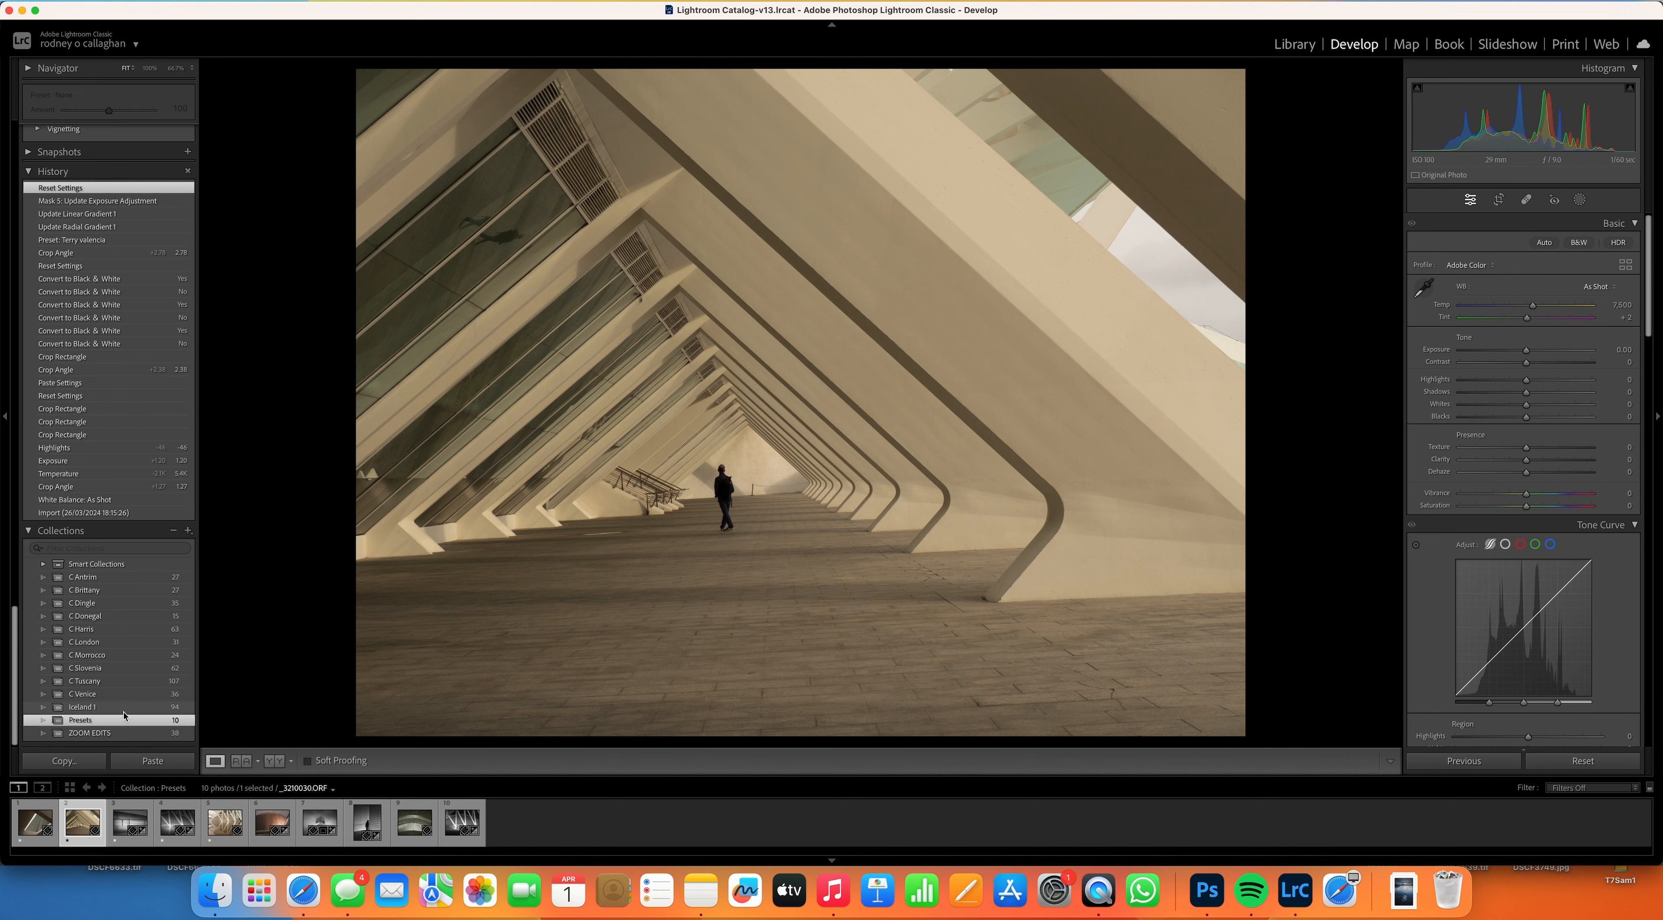
drag(14, 687, 27, 493)
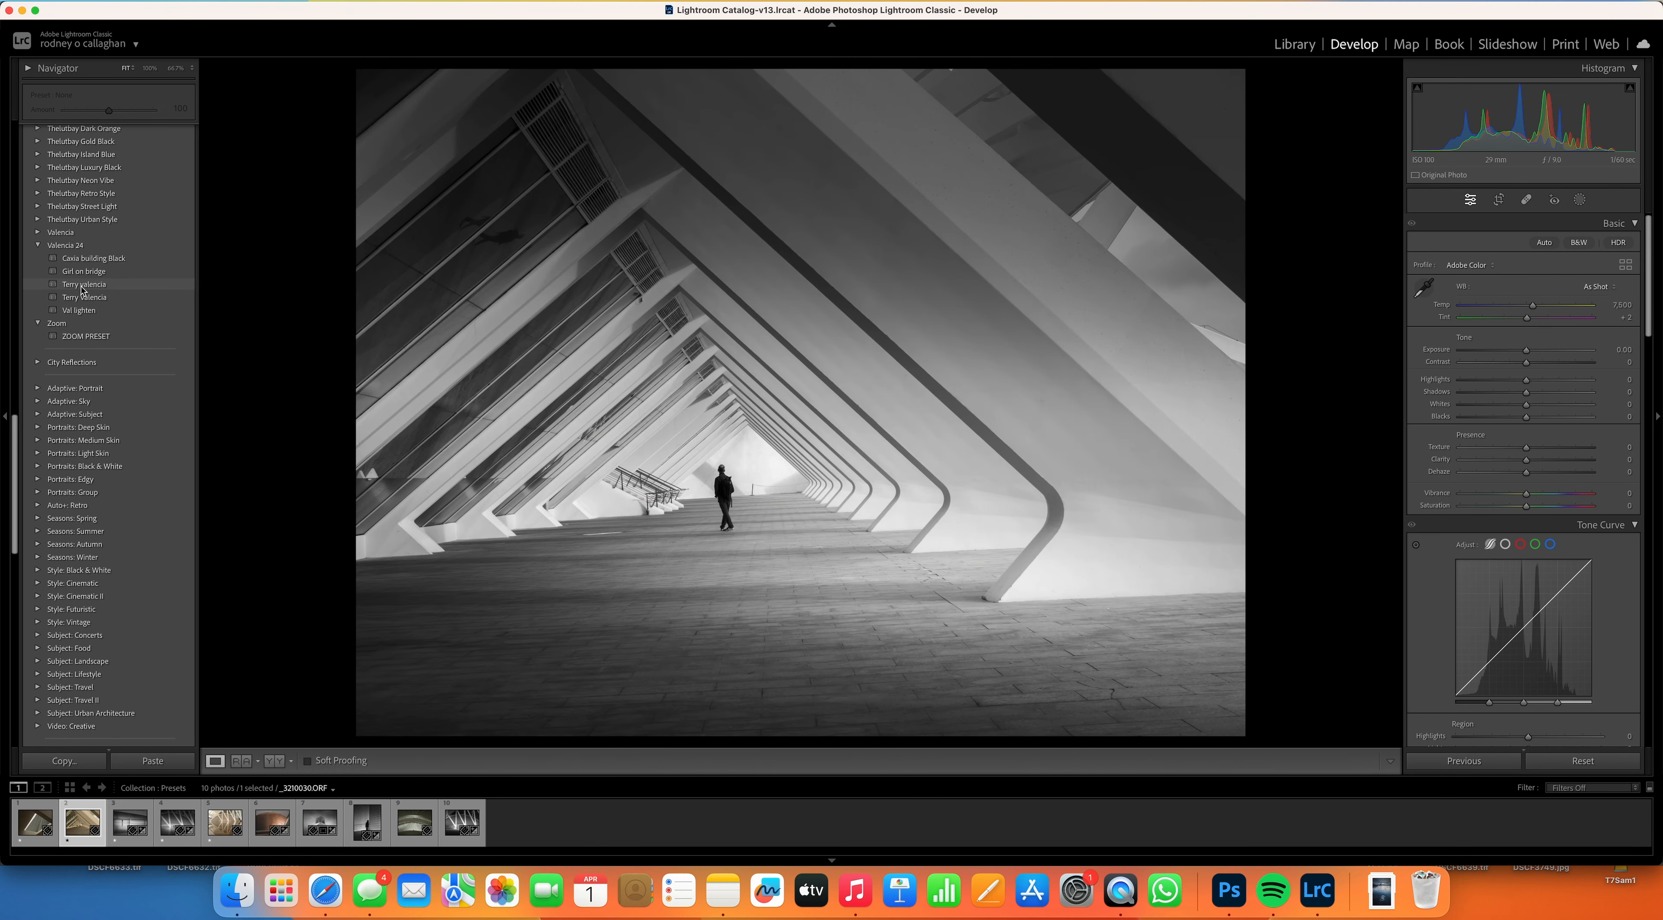
click(87, 287)
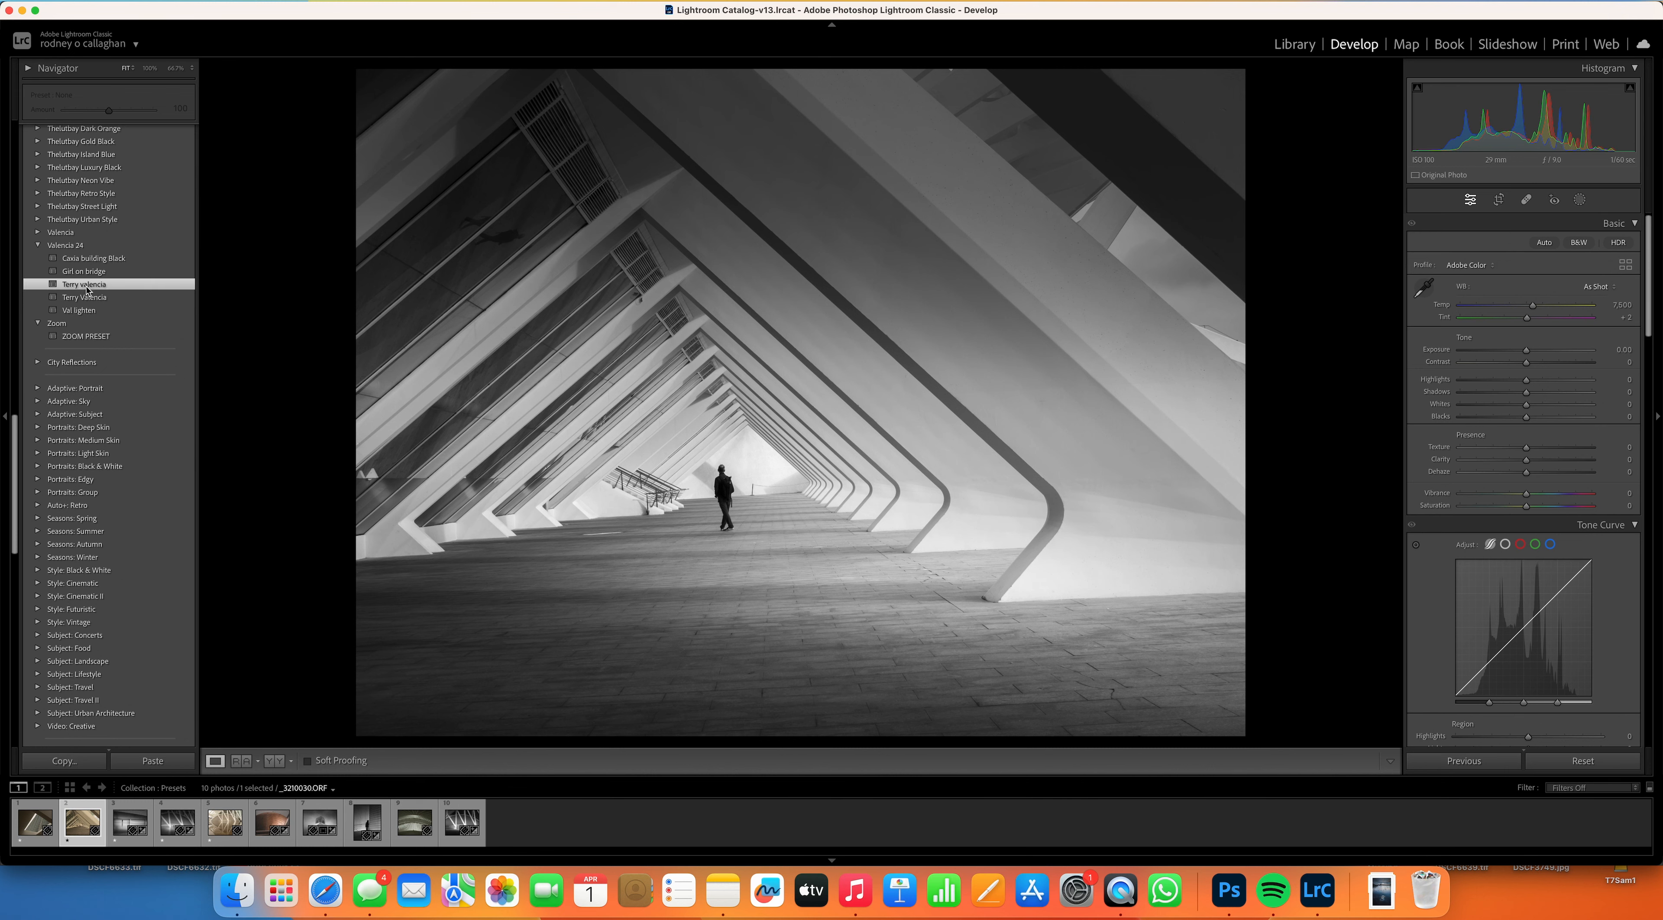
click(279, 766)
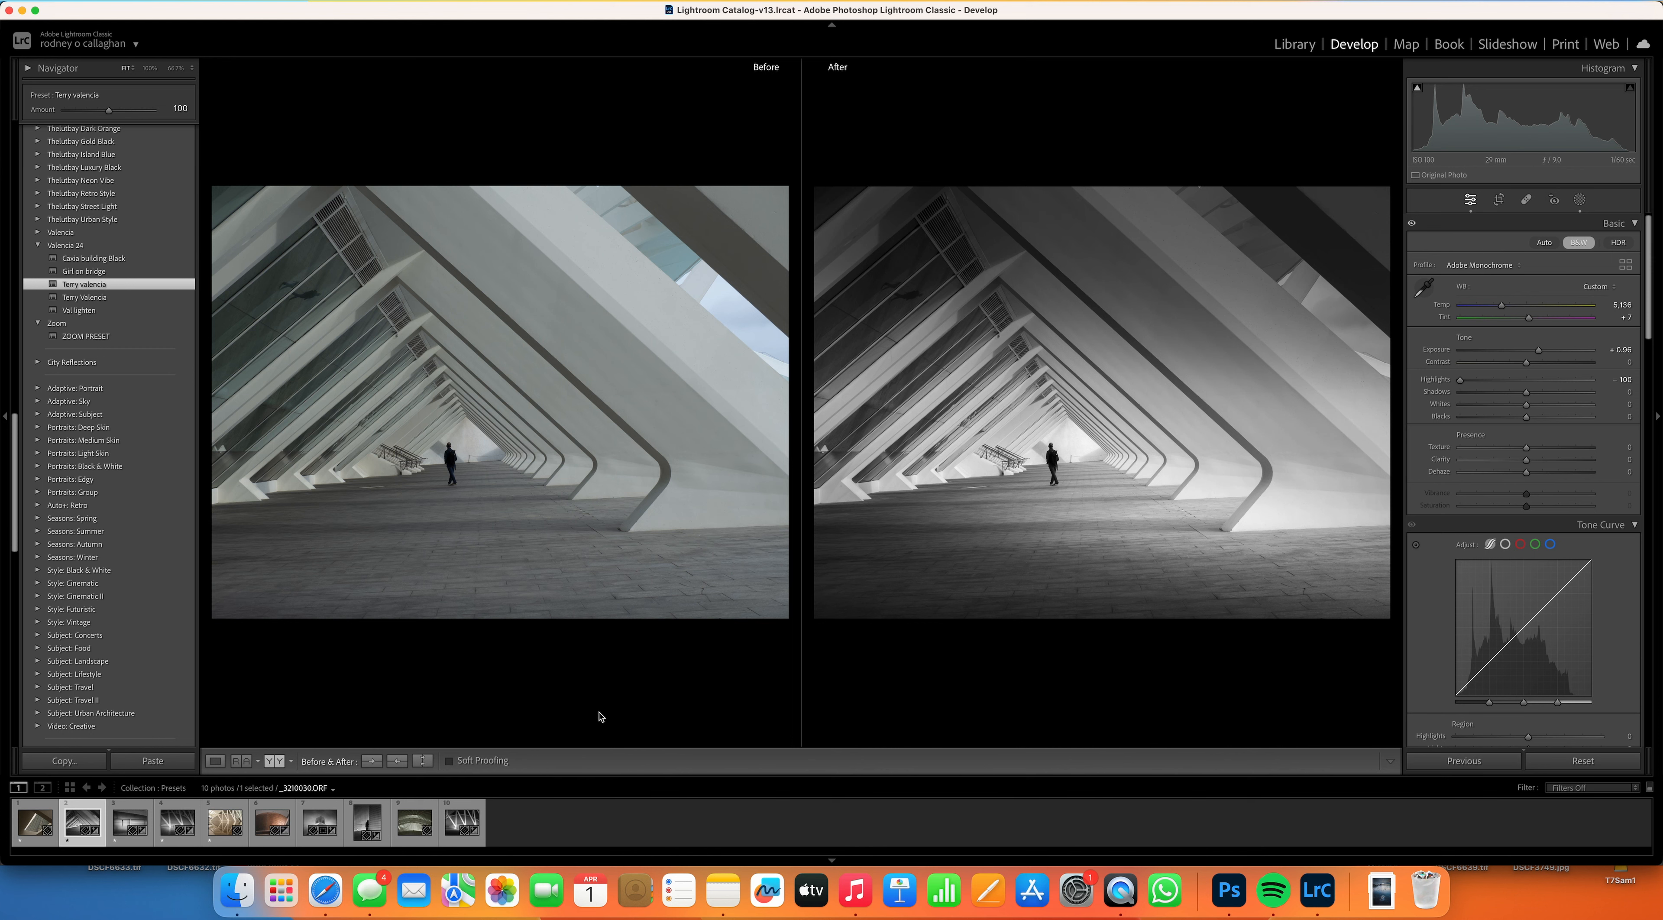
click(216, 761)
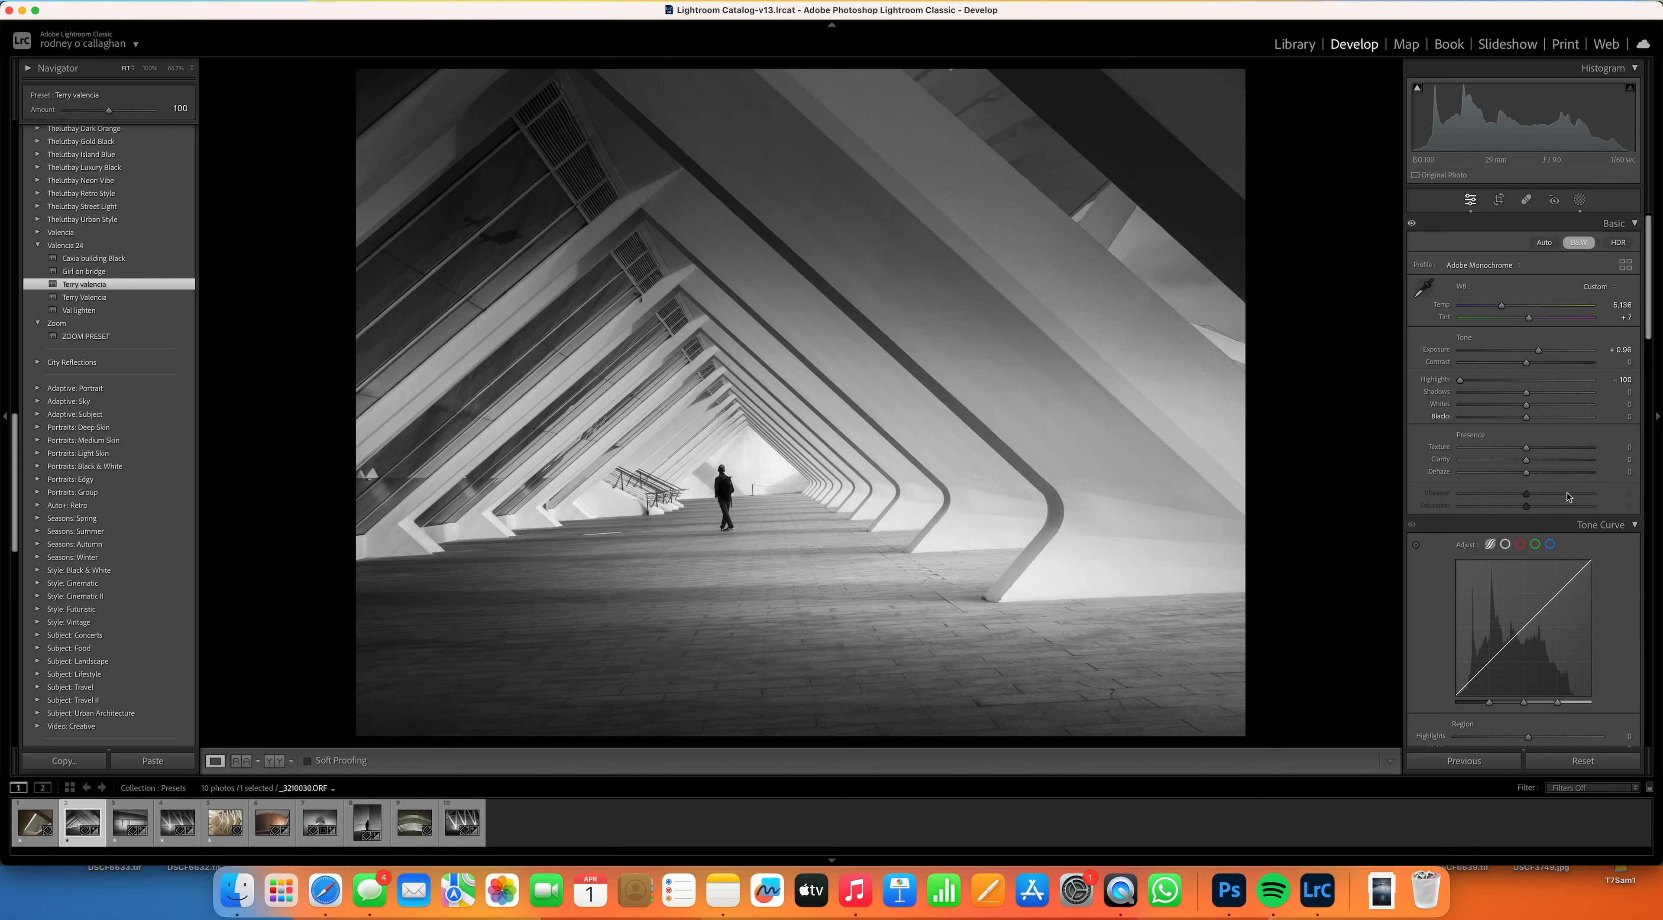
Step: Open the archway photo's masks and examine the areas that the preset's masks cover
click(1580, 200)
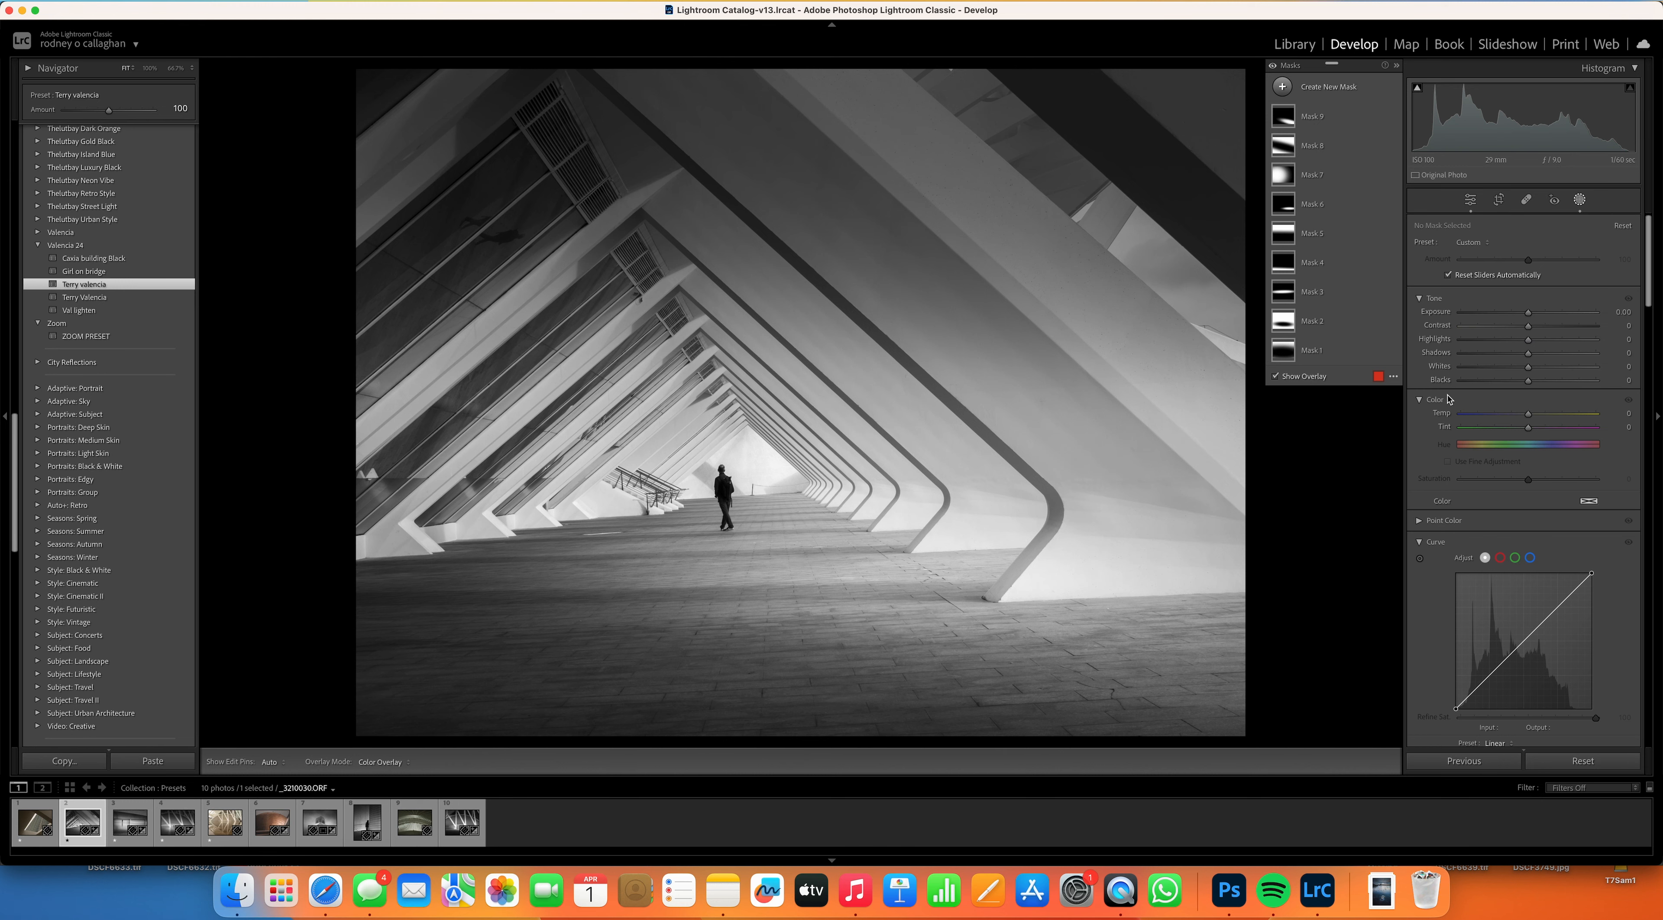
mouse_move(1289, 265)
mouse_move(1282, 317)
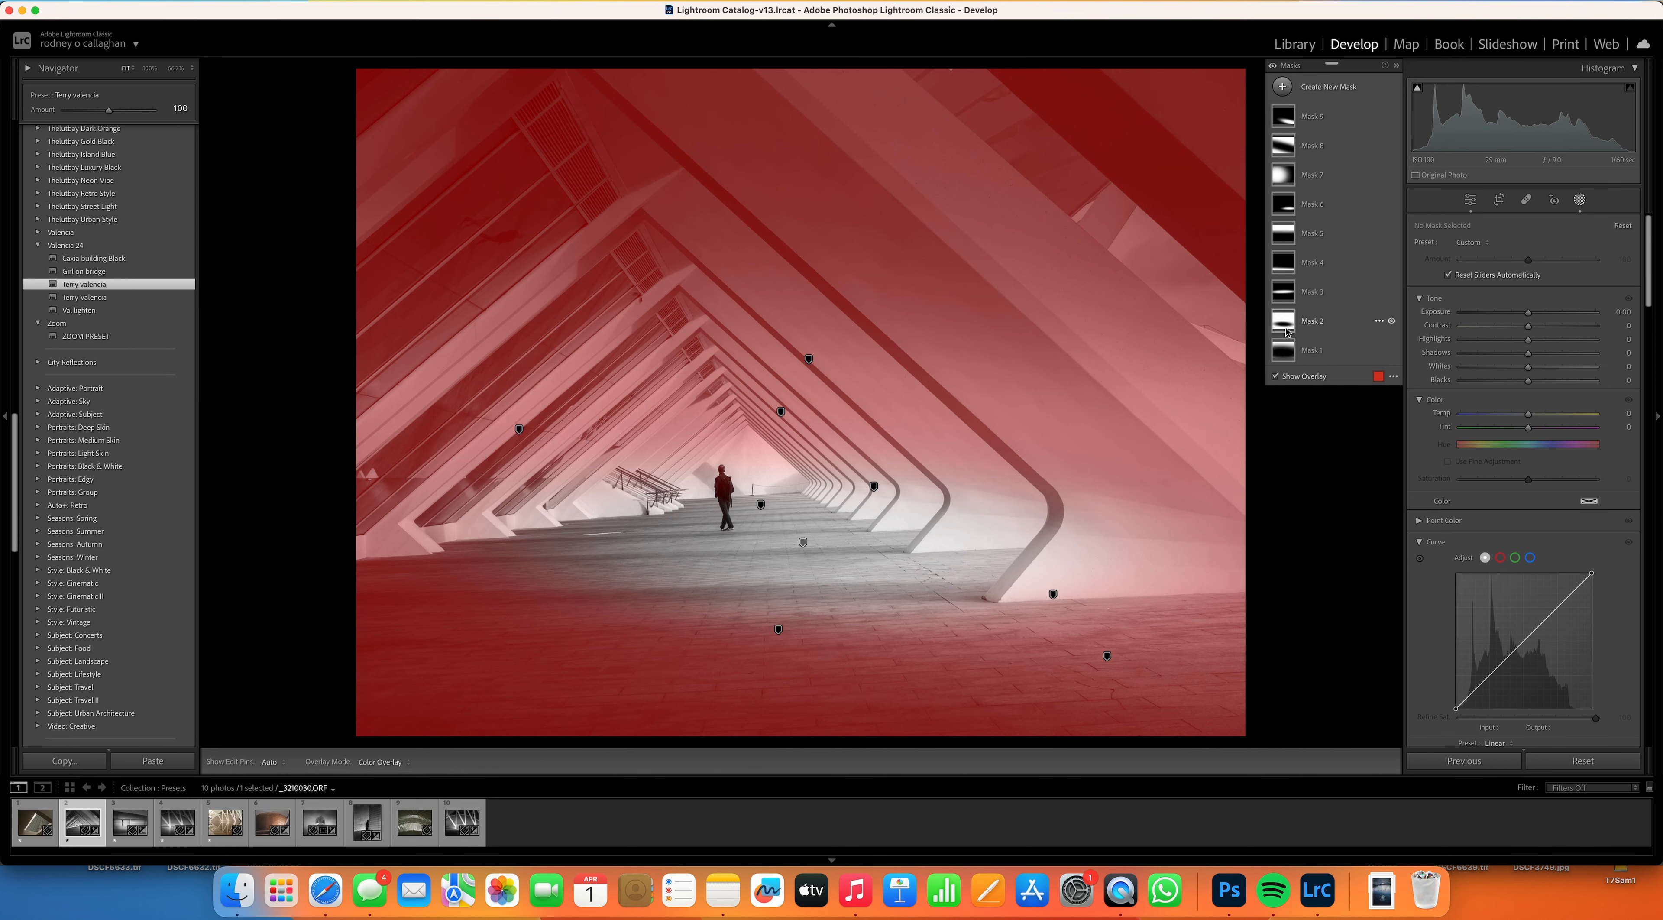
scroll(81, 272, up, 5)
scroll(80, 272, up, 9)
scroll(104, 399, down, 6)
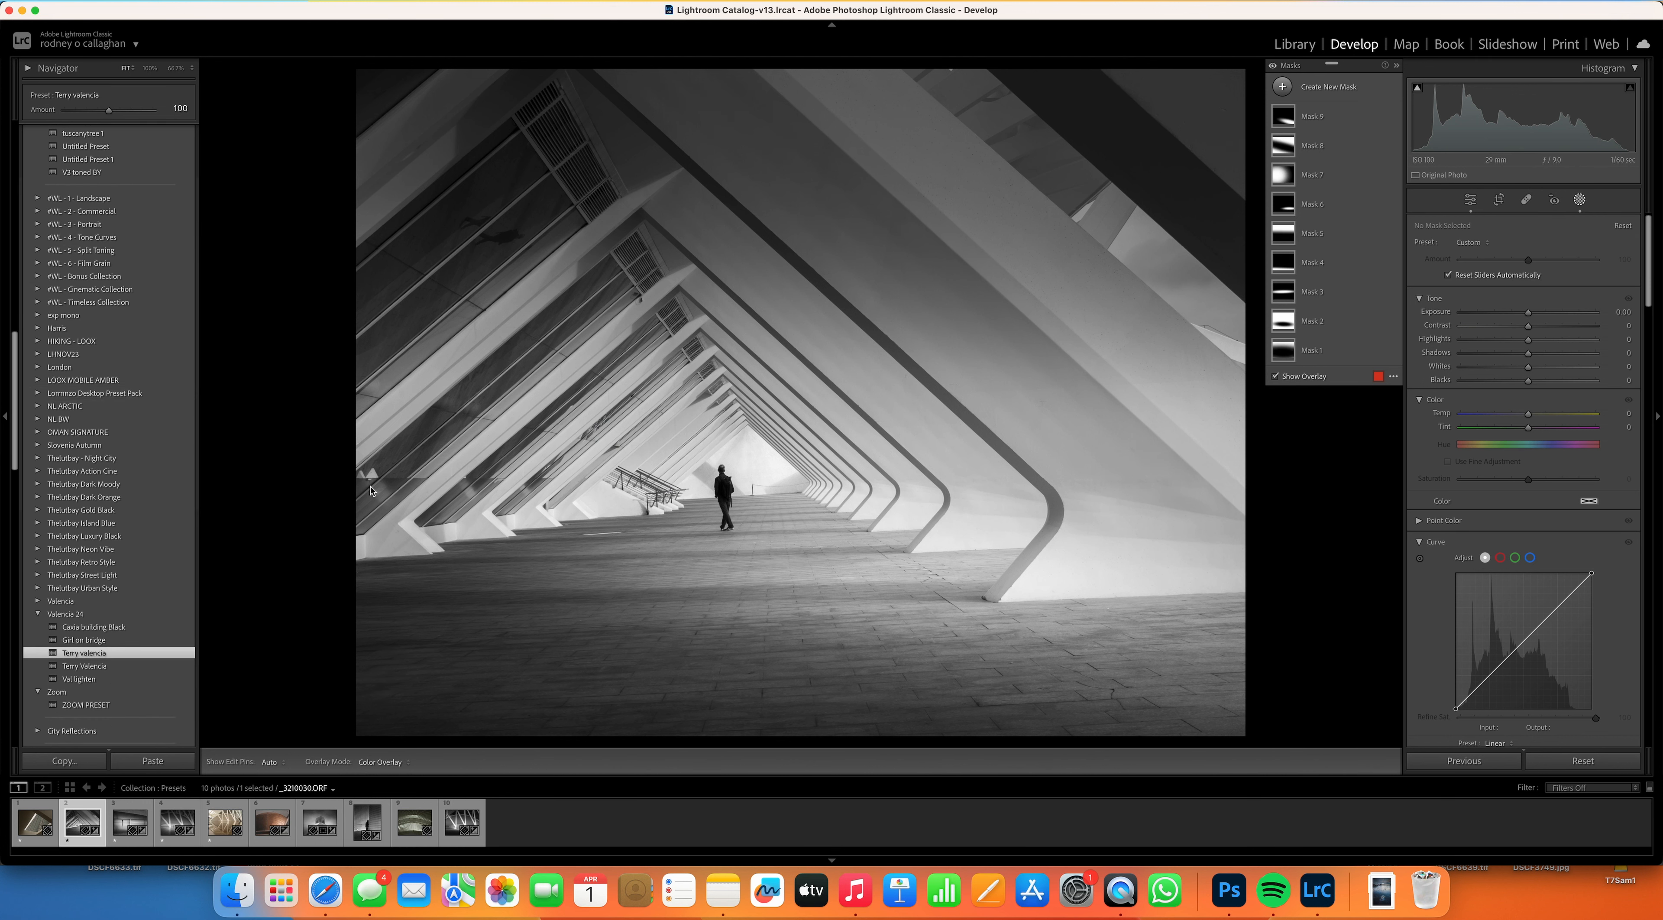
Step: Reposition Mask 9's radial gradient on the floor of the archway photo and set its Whites to 48
click(1290, 124)
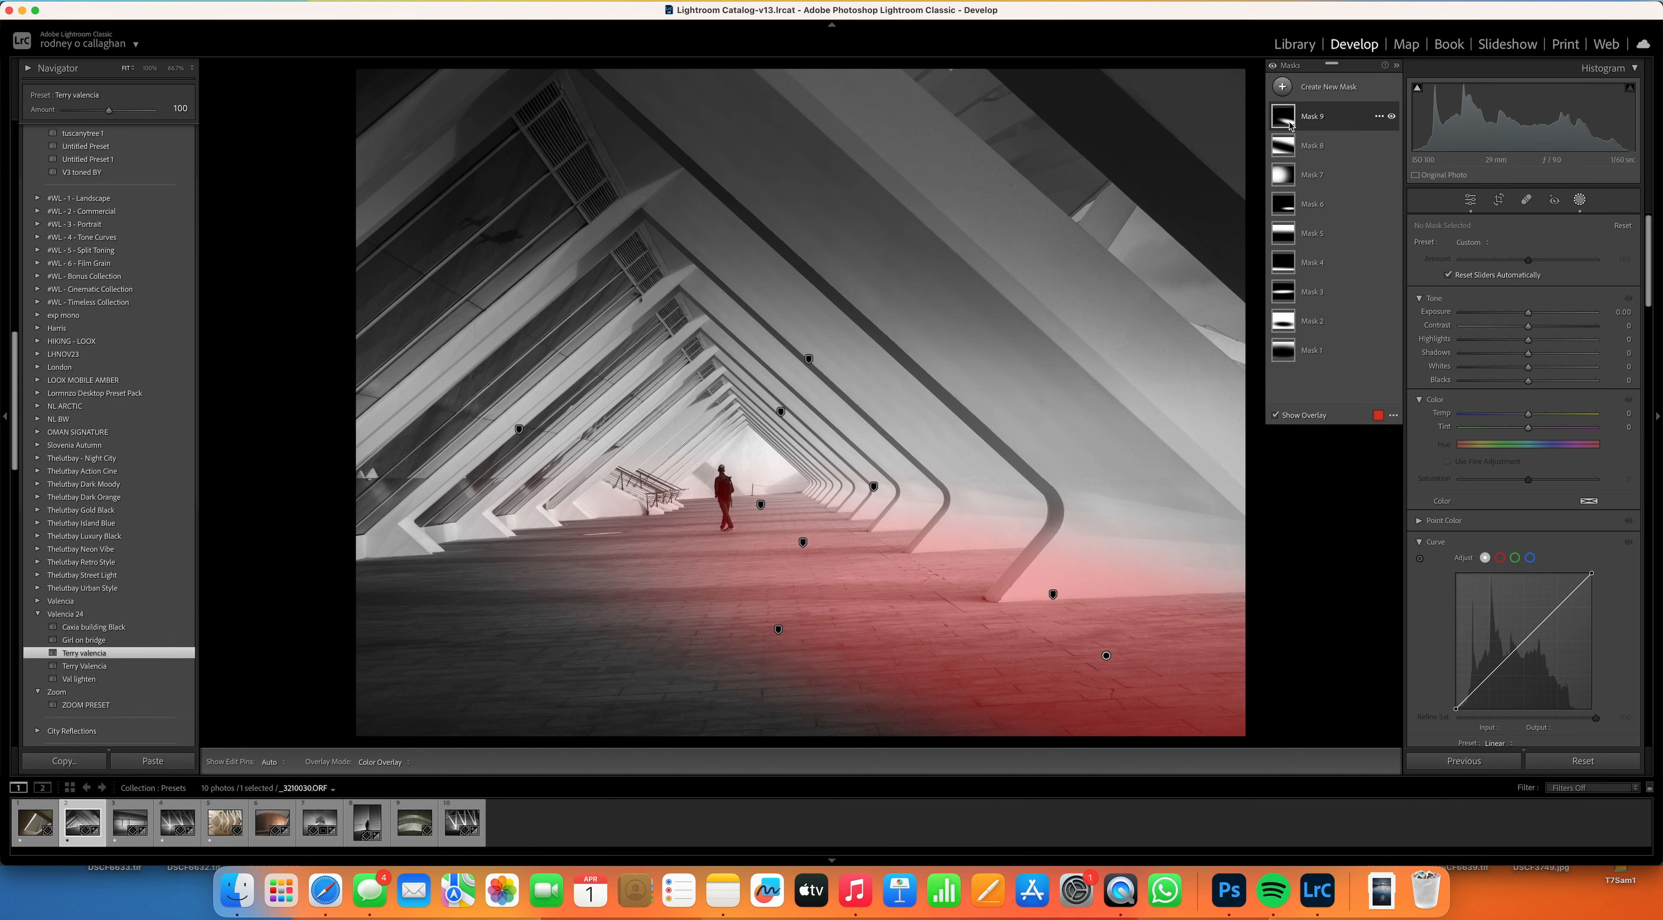
drag(1053, 654, 1007, 711)
mouse_move(1549, 407)
mouse_down()
mouse_move(1583, 422)
mouse_move(1560, 429)
mouse_up()
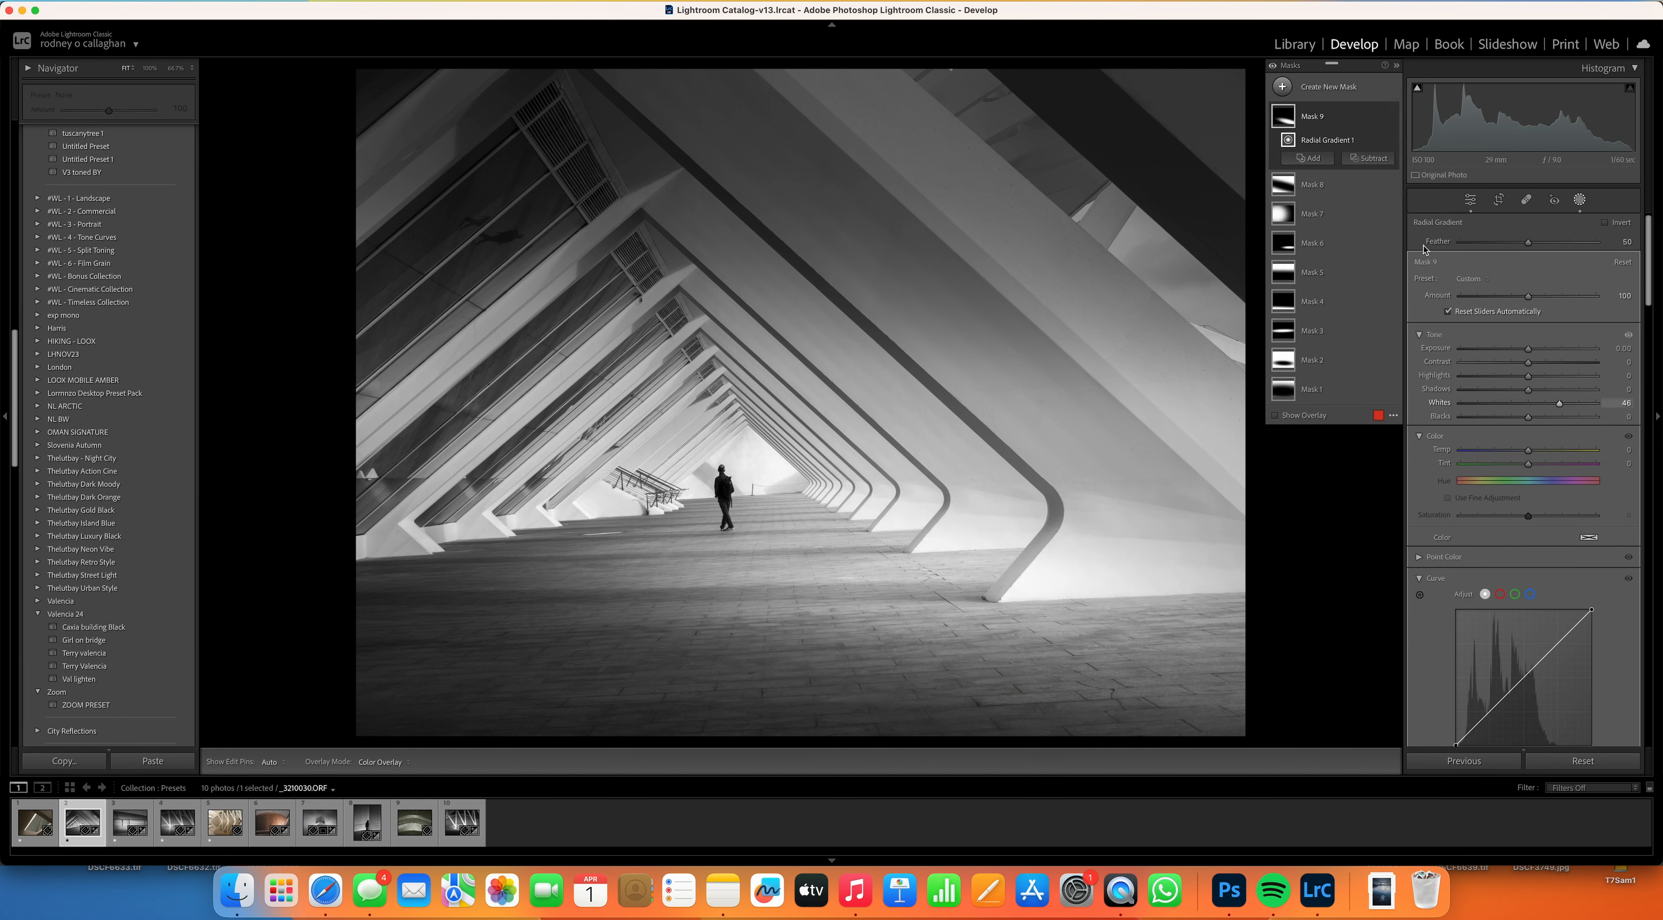
Step: Fine-tune Mask 8's Exposure and shift its inverted radial gradient slightly down and to the left
click(1314, 189)
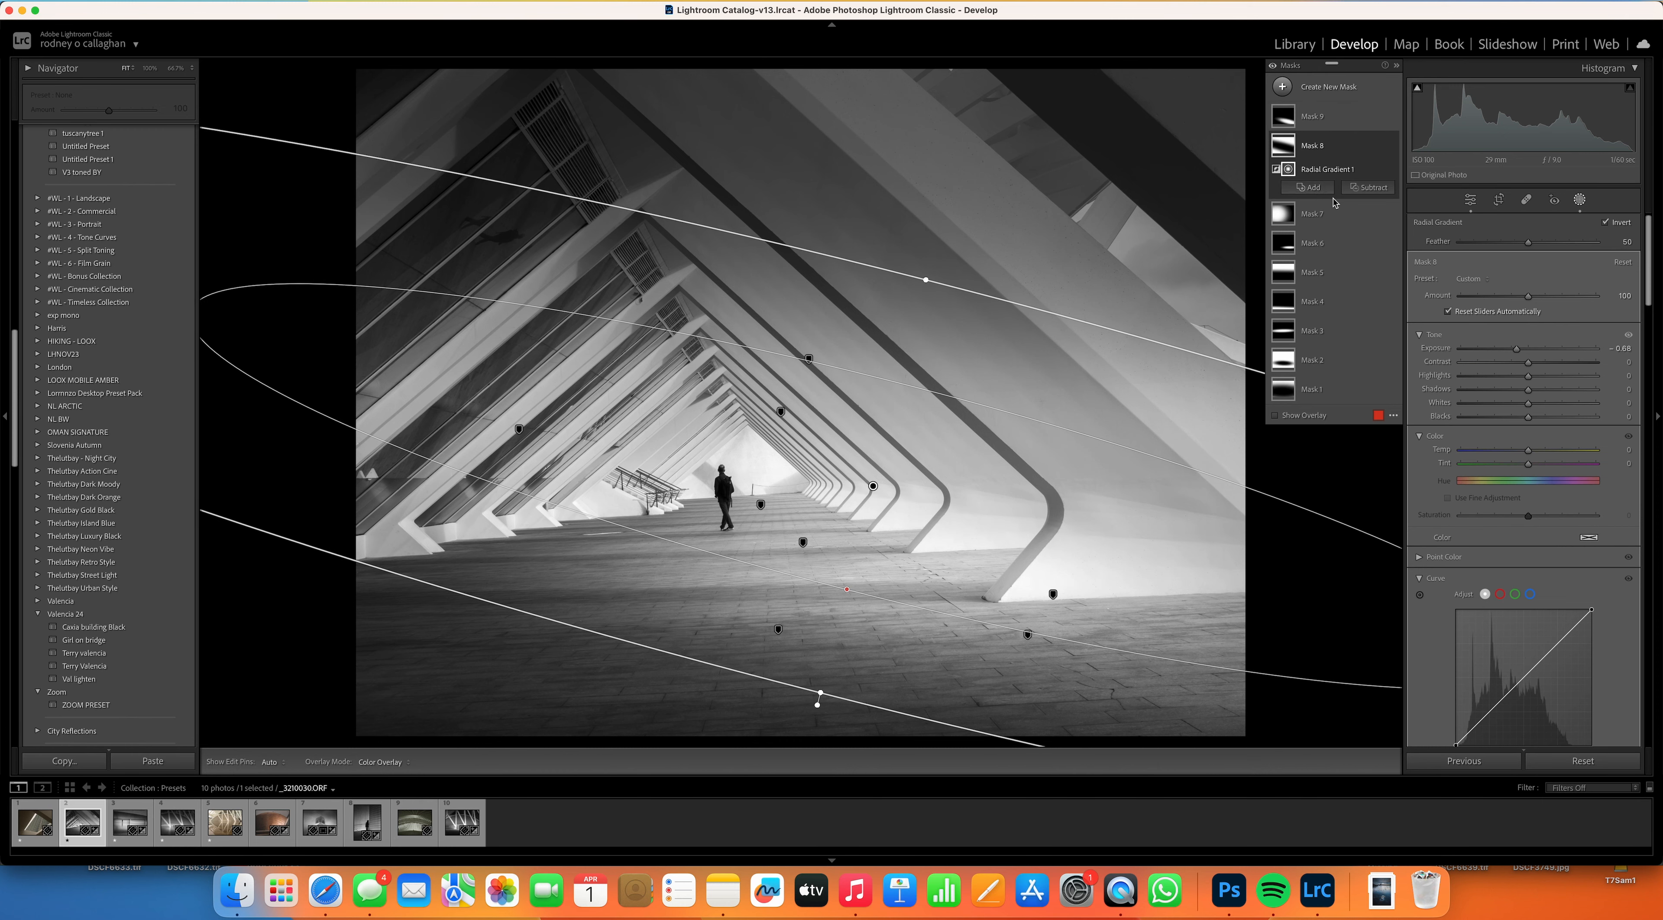
mouse_move(1517, 349)
mouse_down()
mouse_move(1532, 354)
mouse_move(1519, 360)
mouse_up()
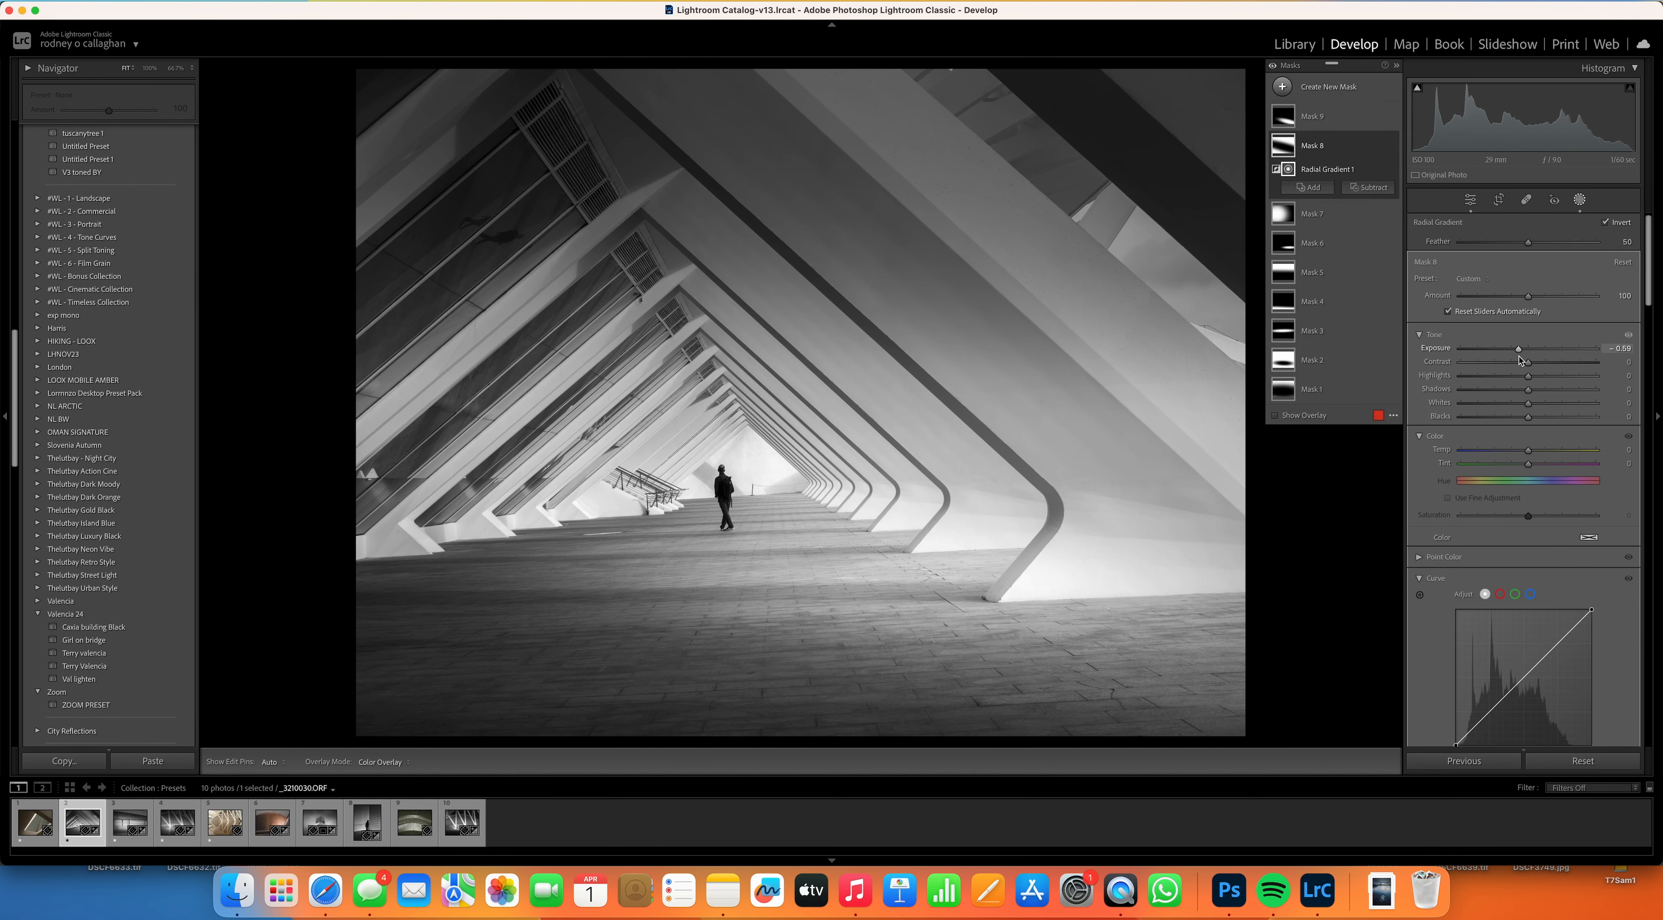
drag(732, 508, 707, 532)
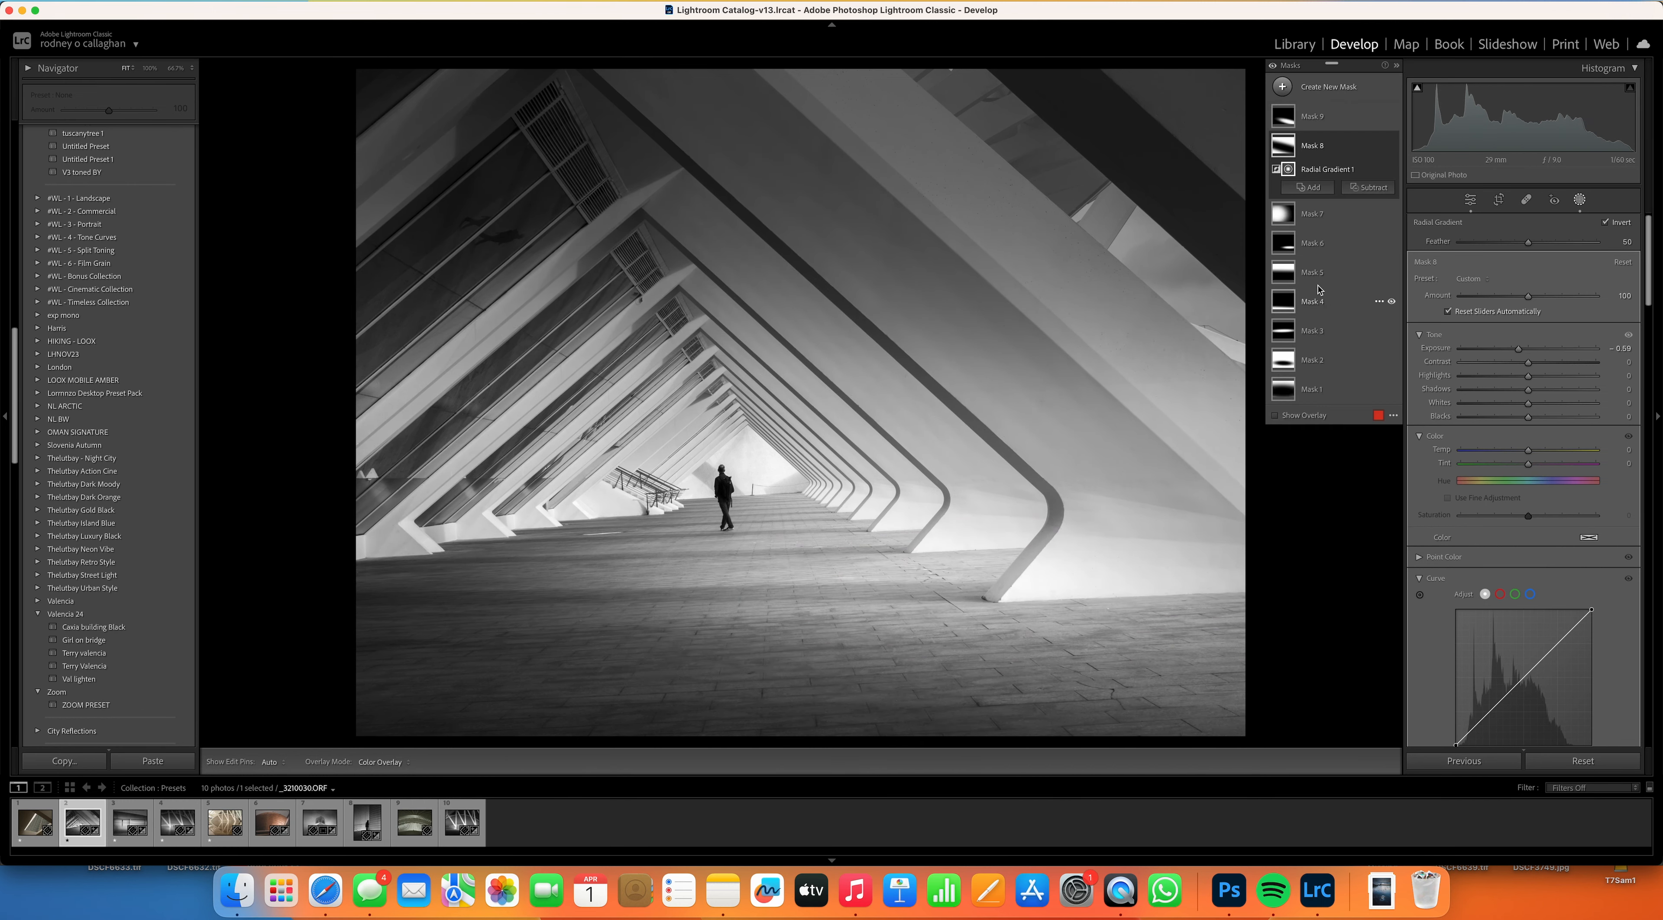
Step: Raise the Whites of Mask 7 slightly and select Mask 1
click(1283, 215)
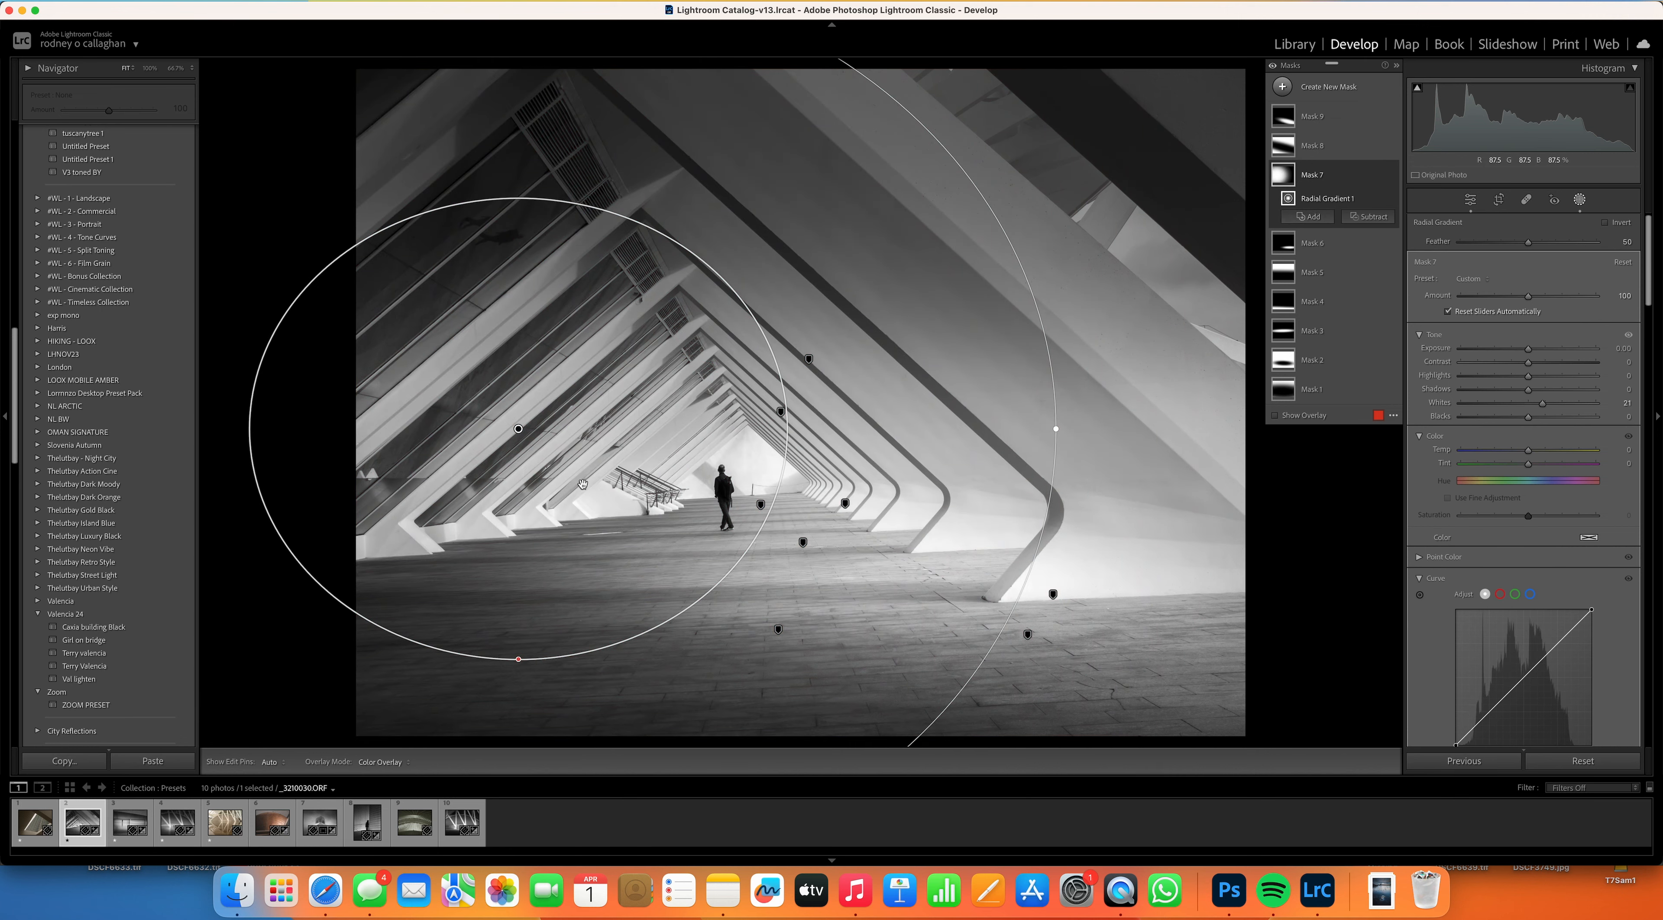
drag(1546, 406, 1550, 408)
click(1287, 399)
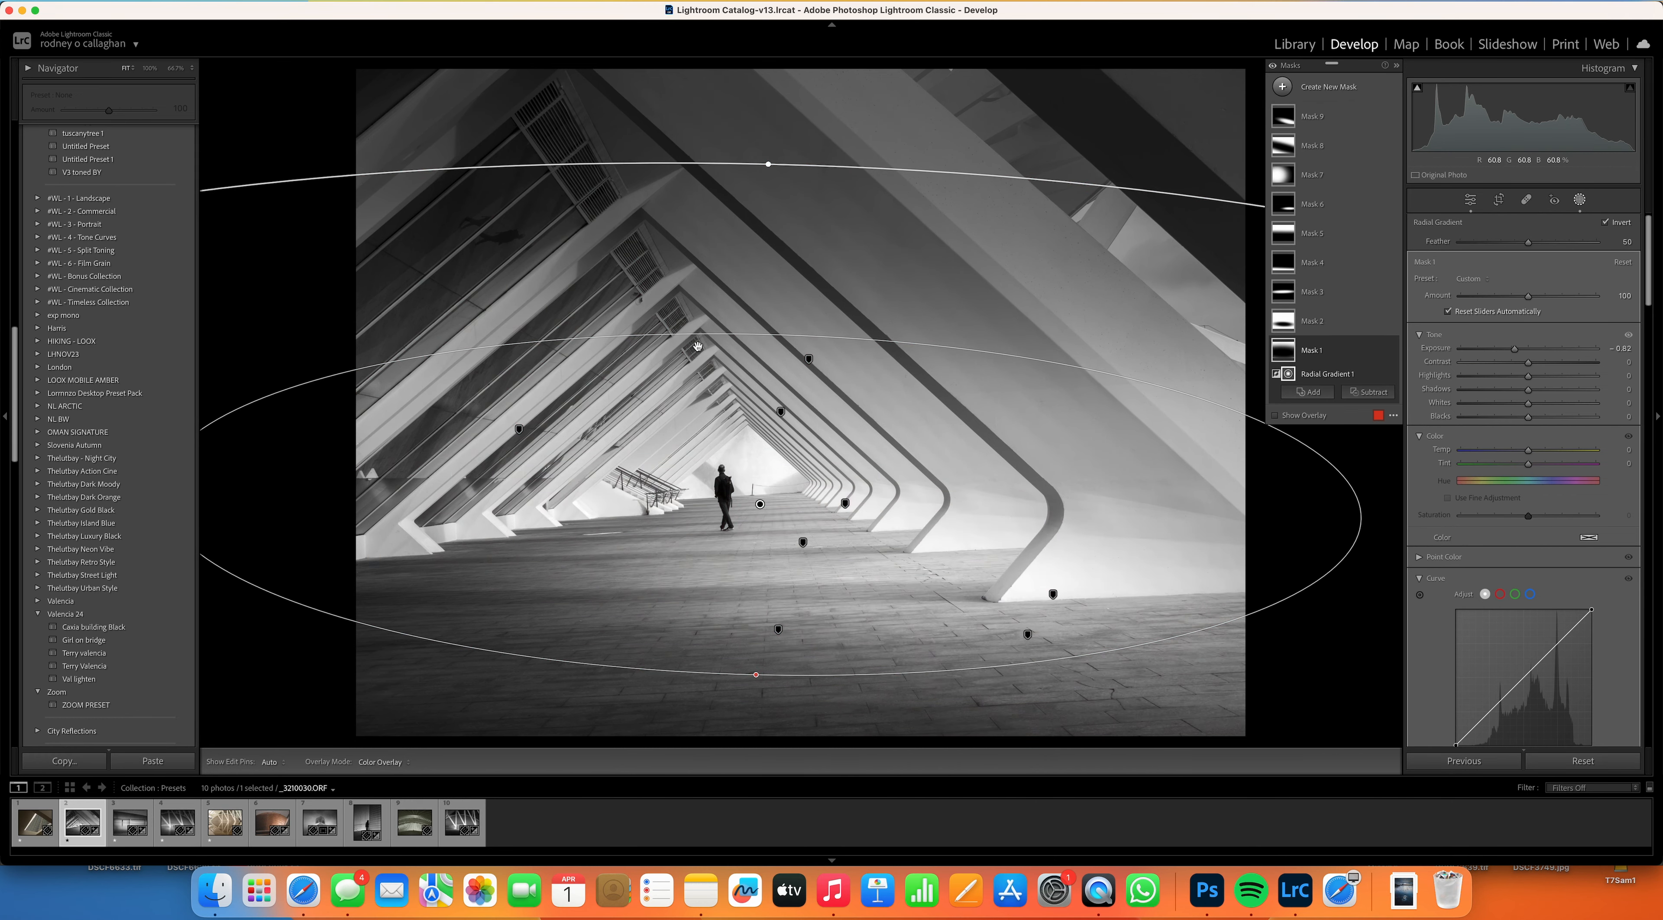
Step: Reset the develop settings of the third, fourth and seventh photos in the Presets collection
click(218, 839)
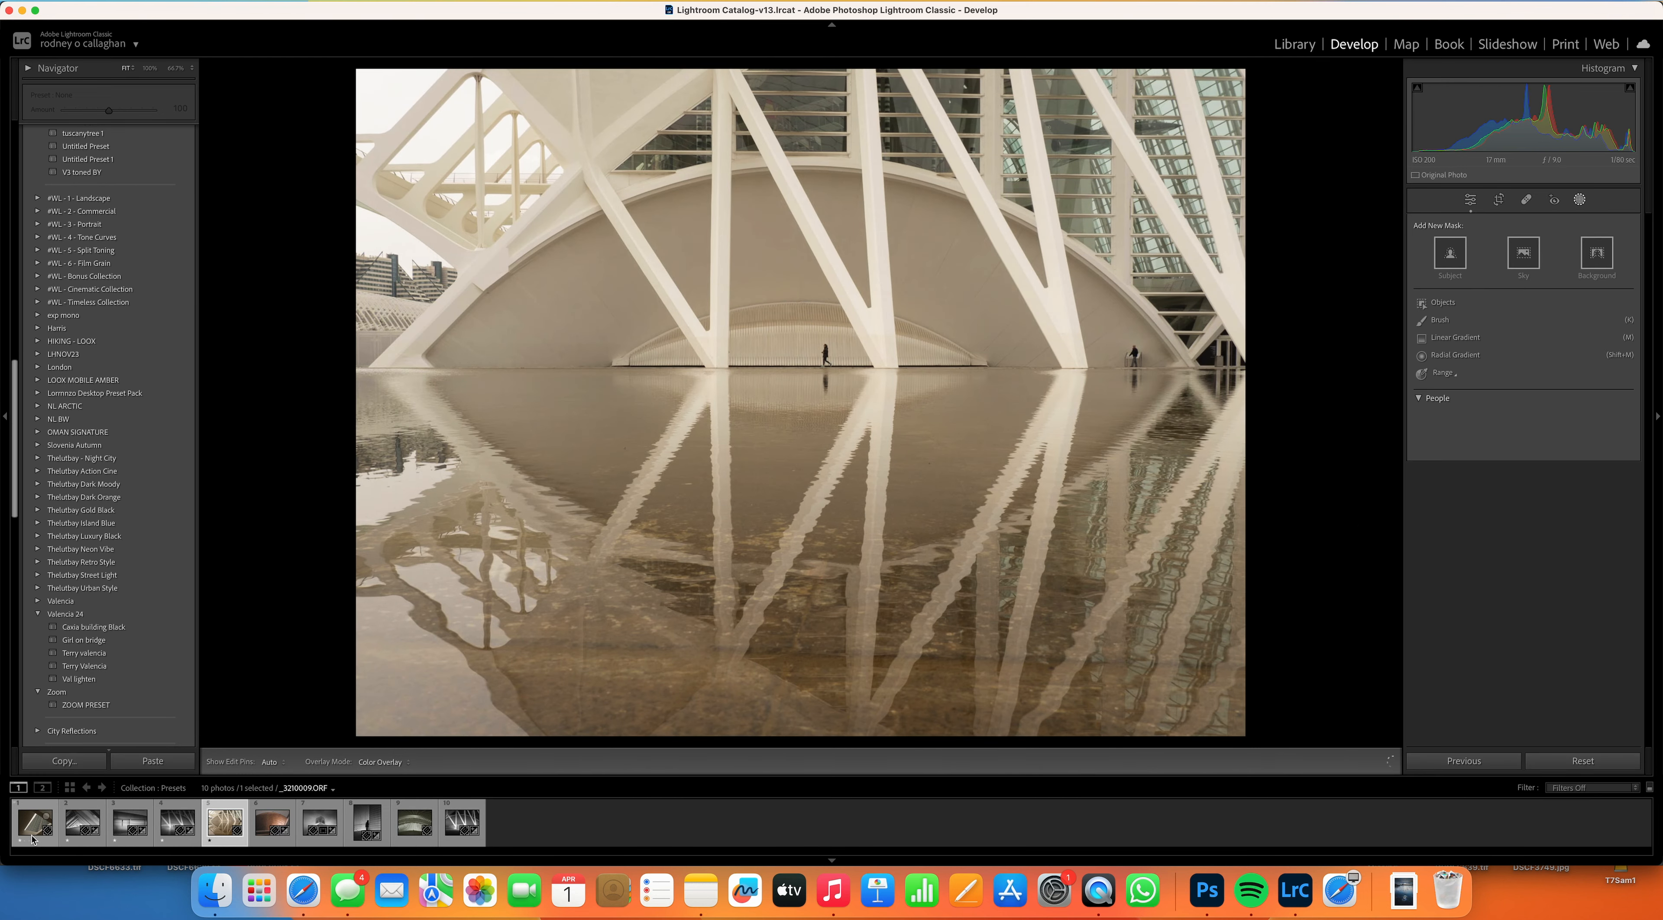
click(79, 835)
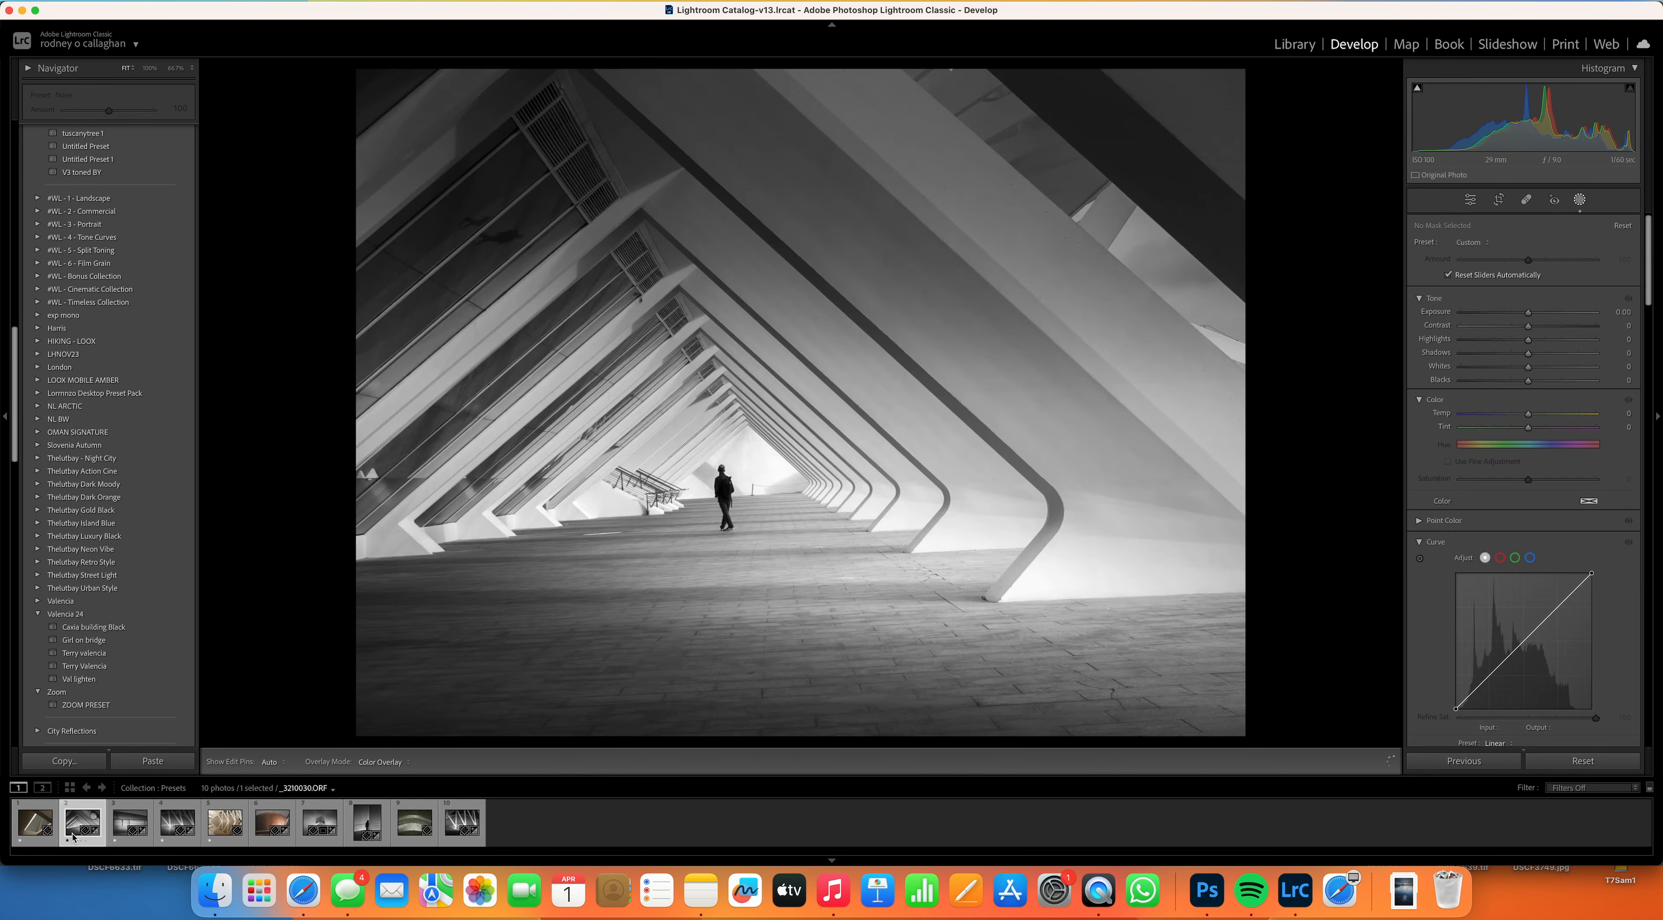
click(126, 831)
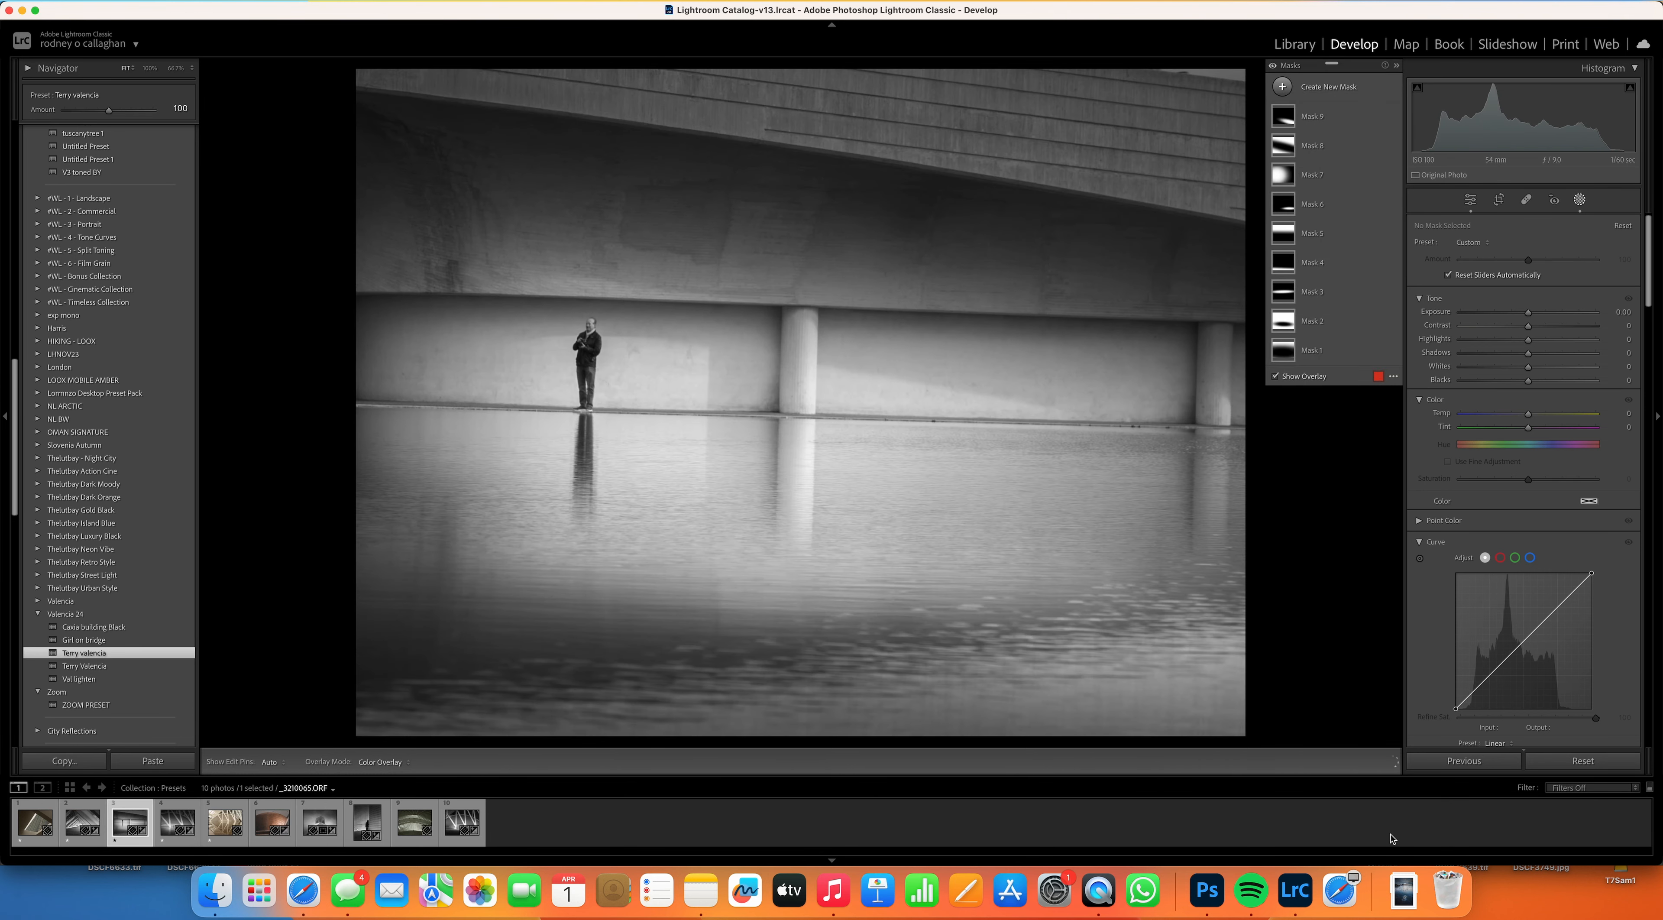
click(1588, 765)
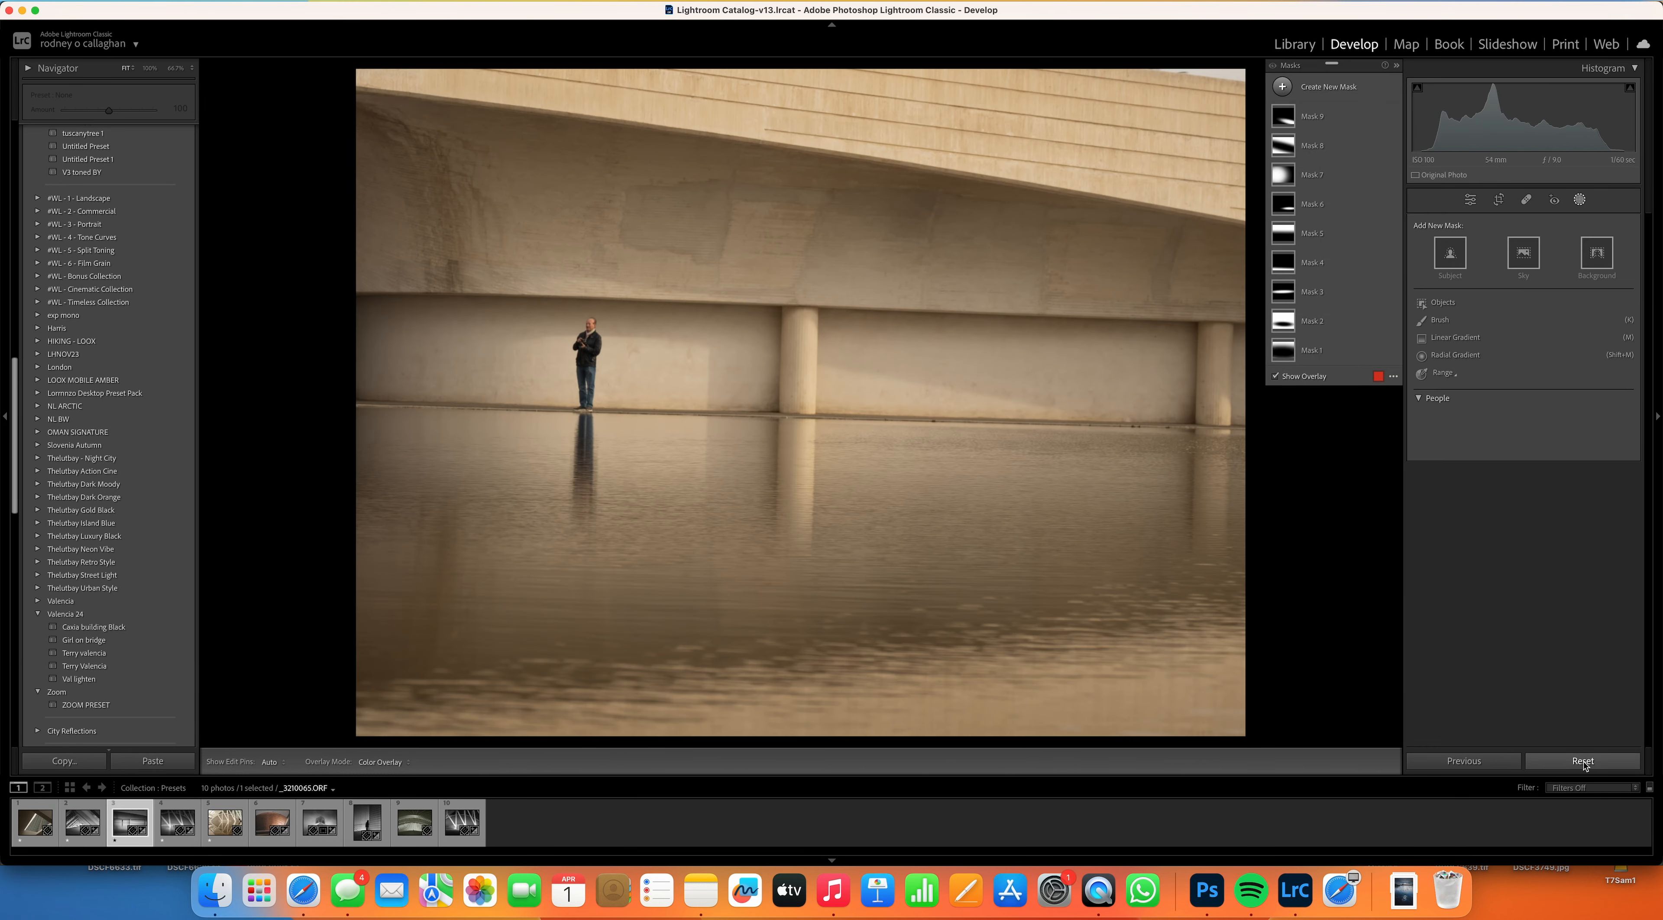
click(172, 844)
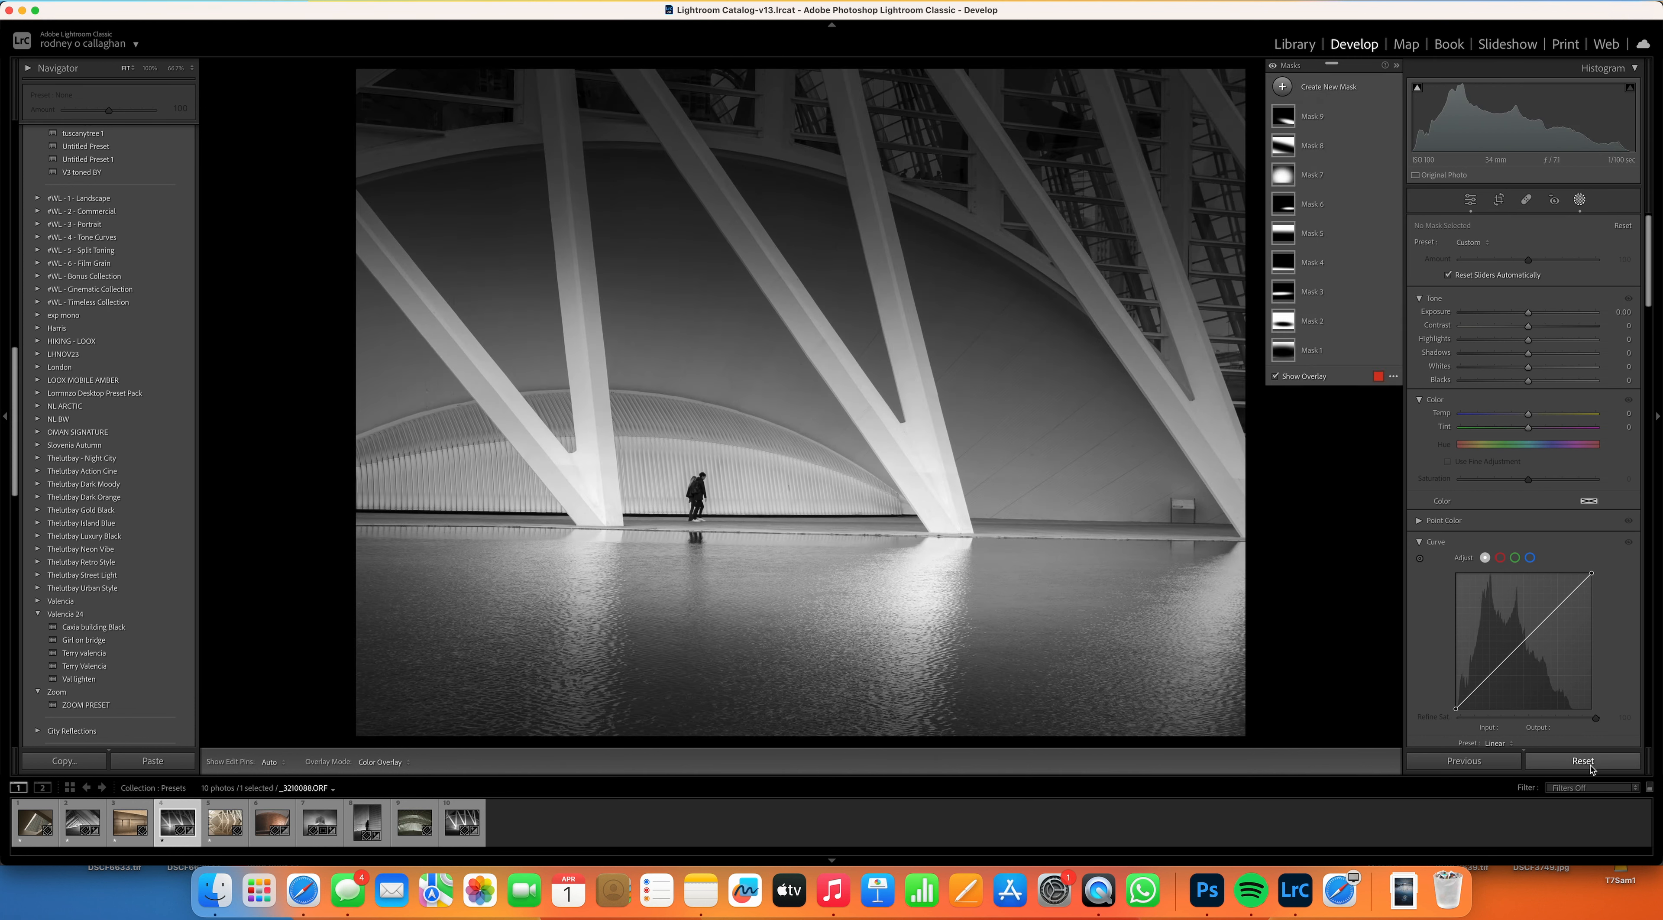
click(1592, 769)
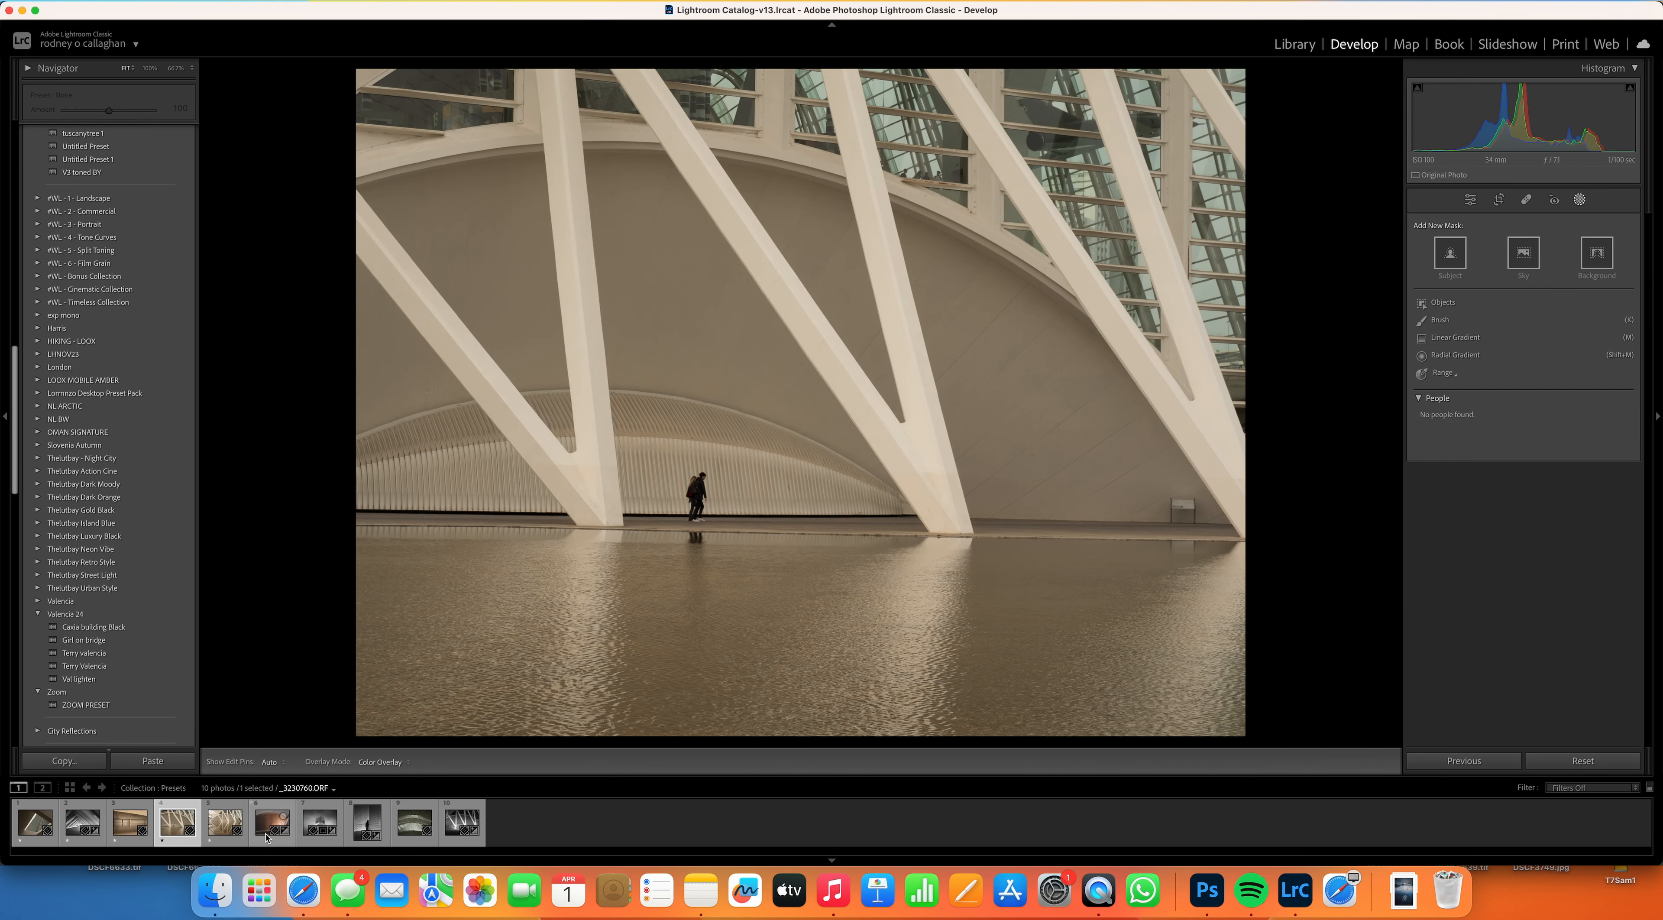
click(325, 841)
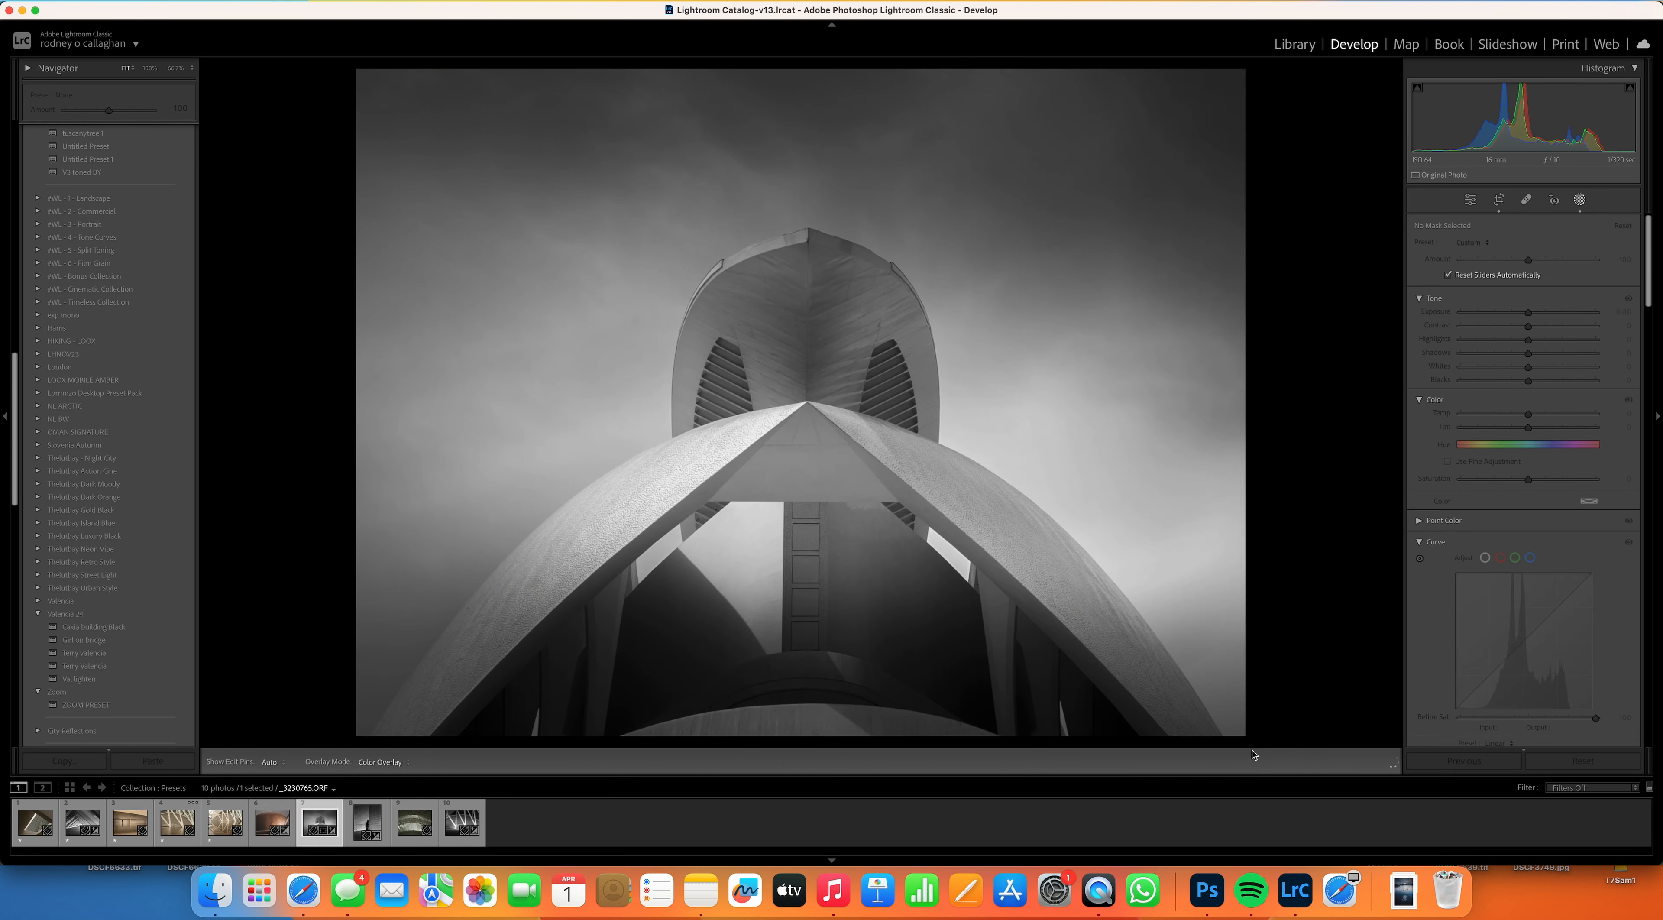
click(1560, 768)
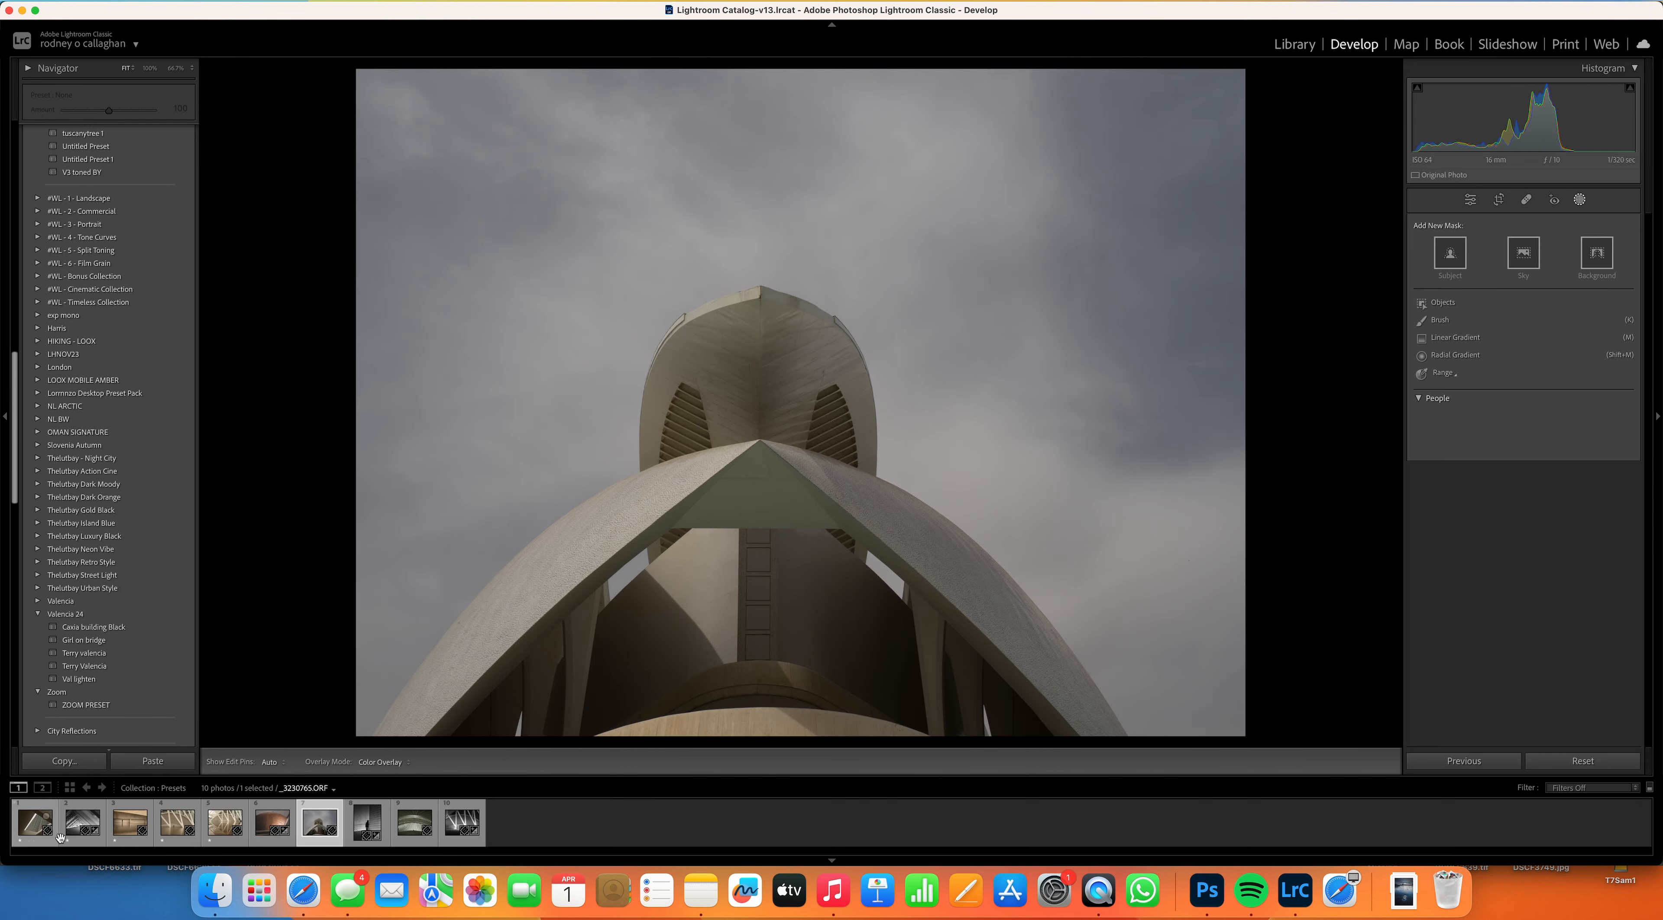
Step: Create a develop preset from the archway photo in the Valencia 24 group, including all nine masks and keeping the default name
click(76, 828)
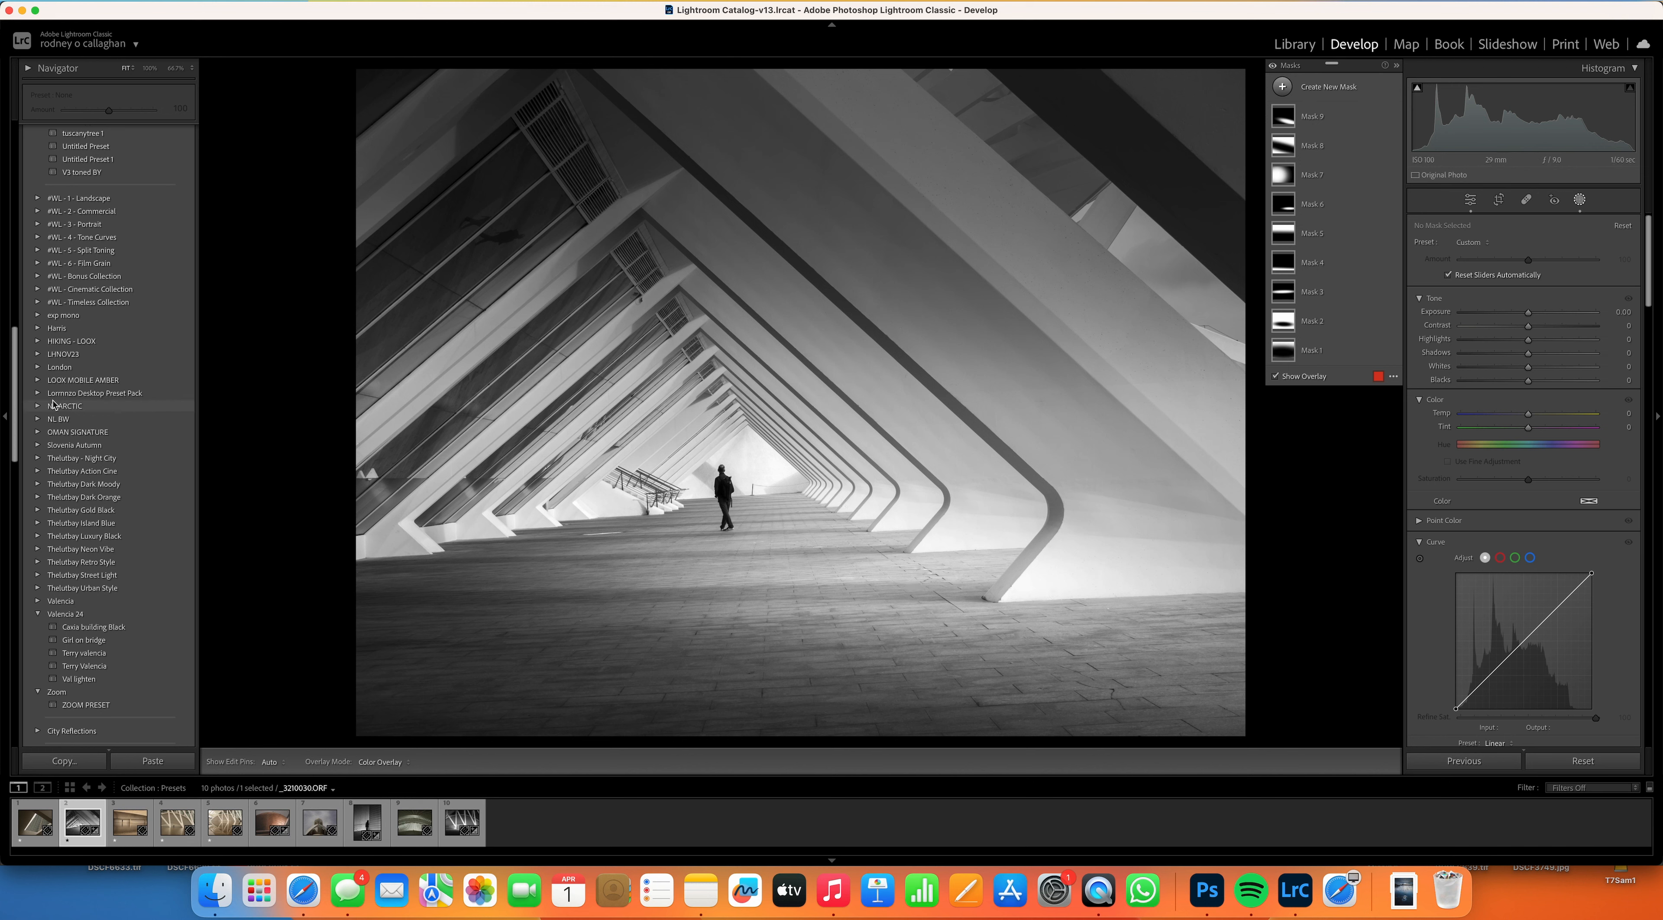
scroll(68, 317, up, 10)
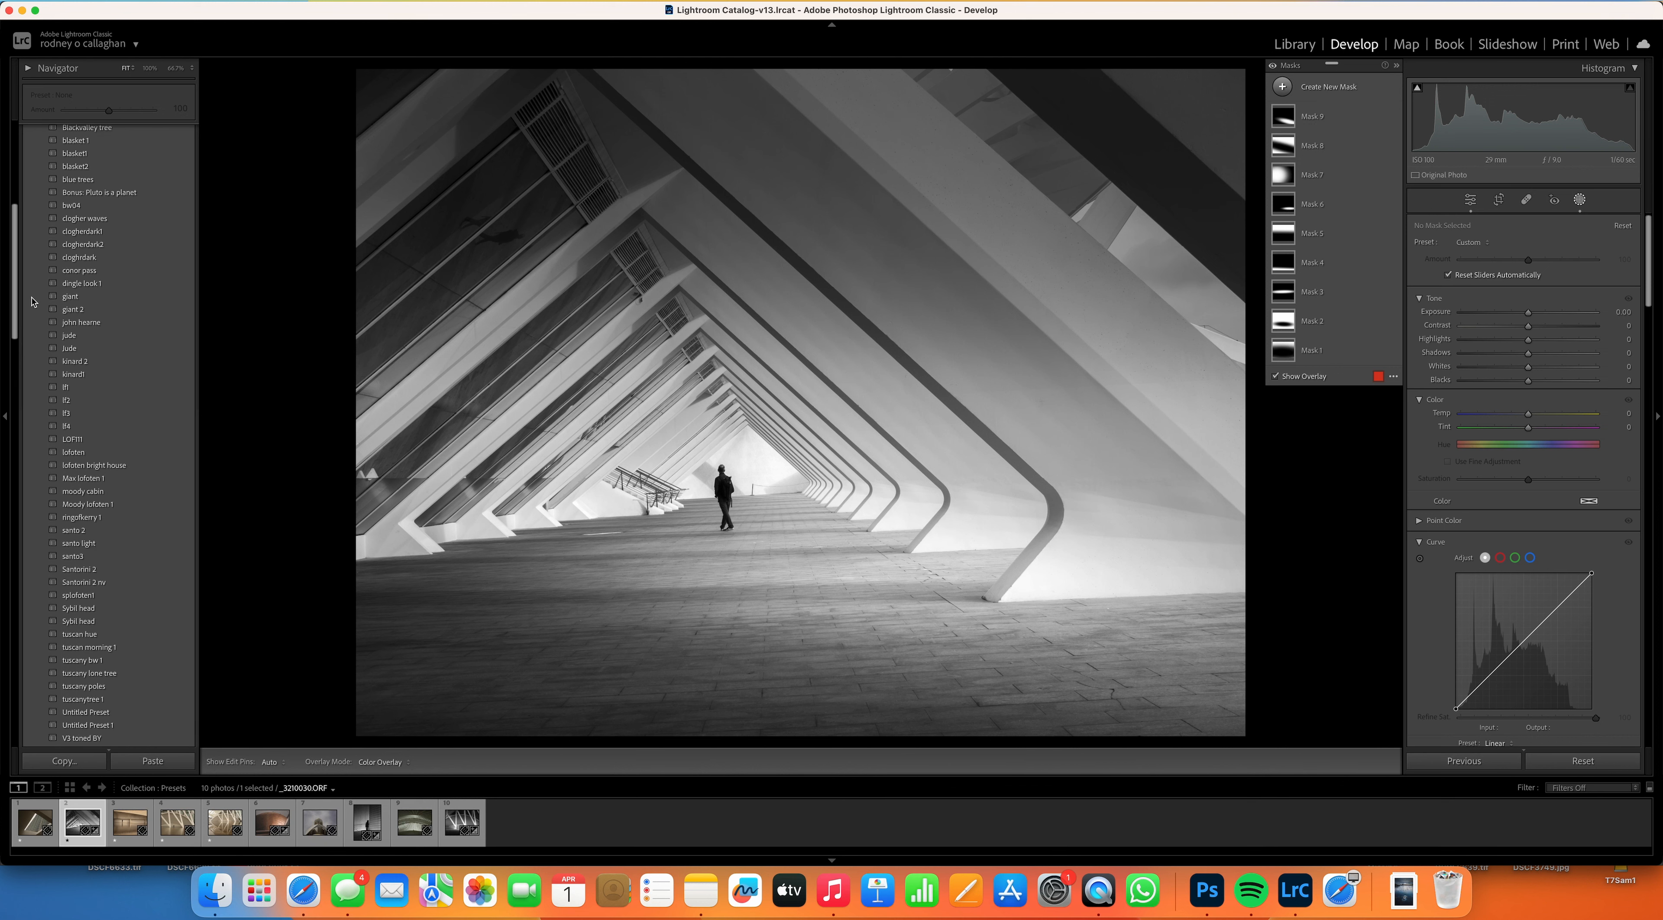
drag(15, 309, 11, 213)
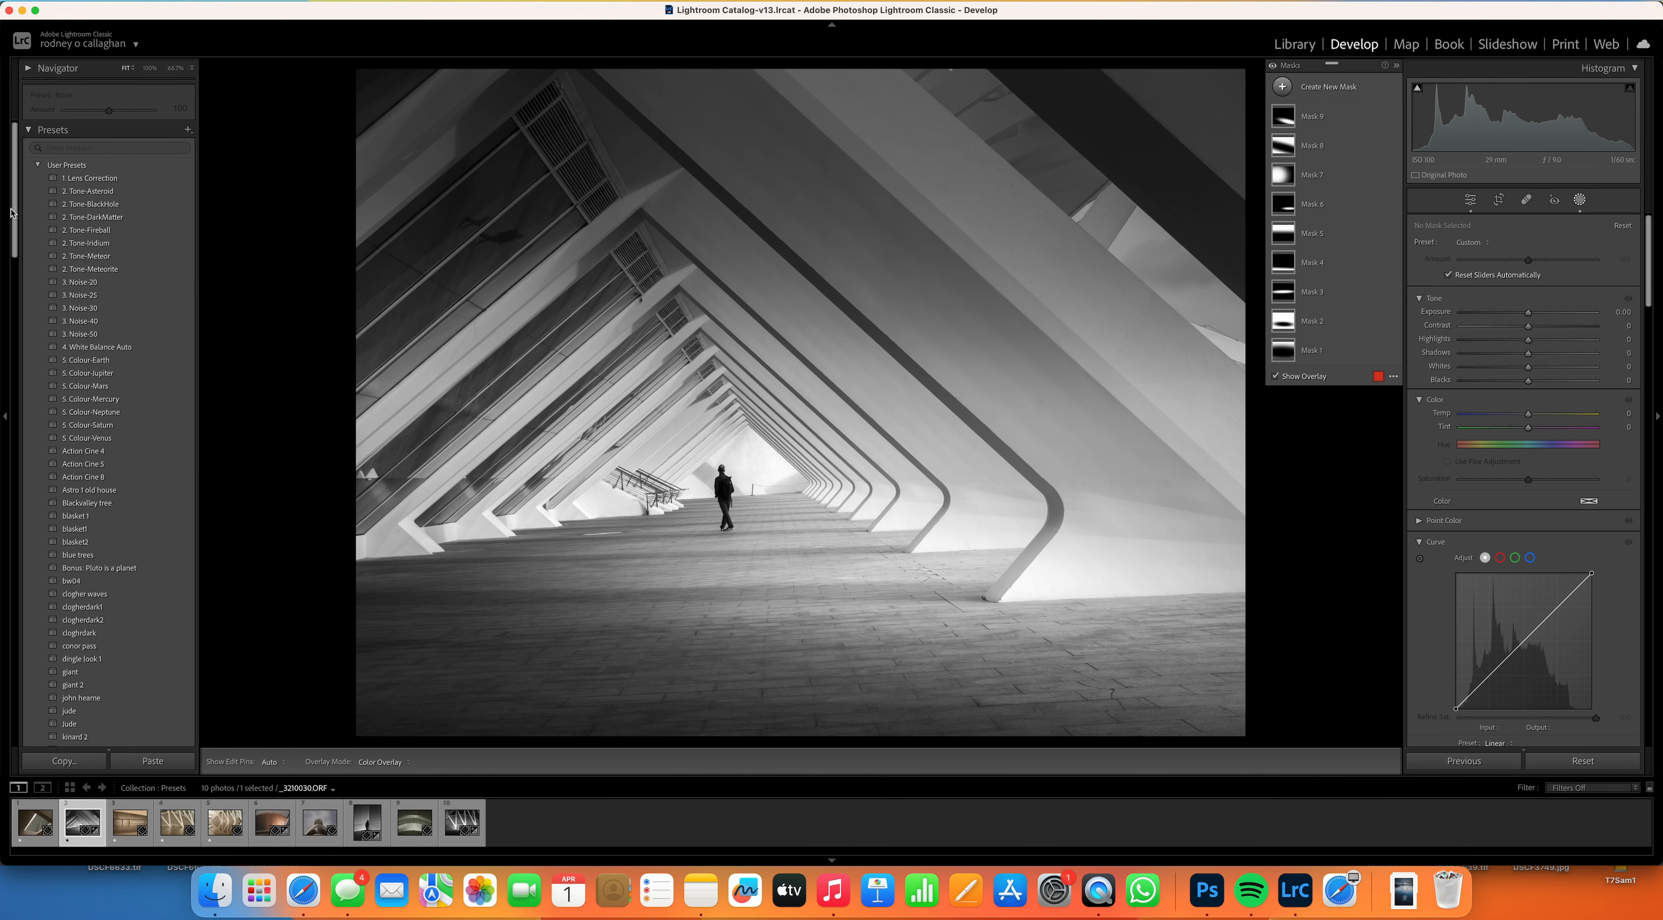
mouse_move(824, 504)
click(187, 131)
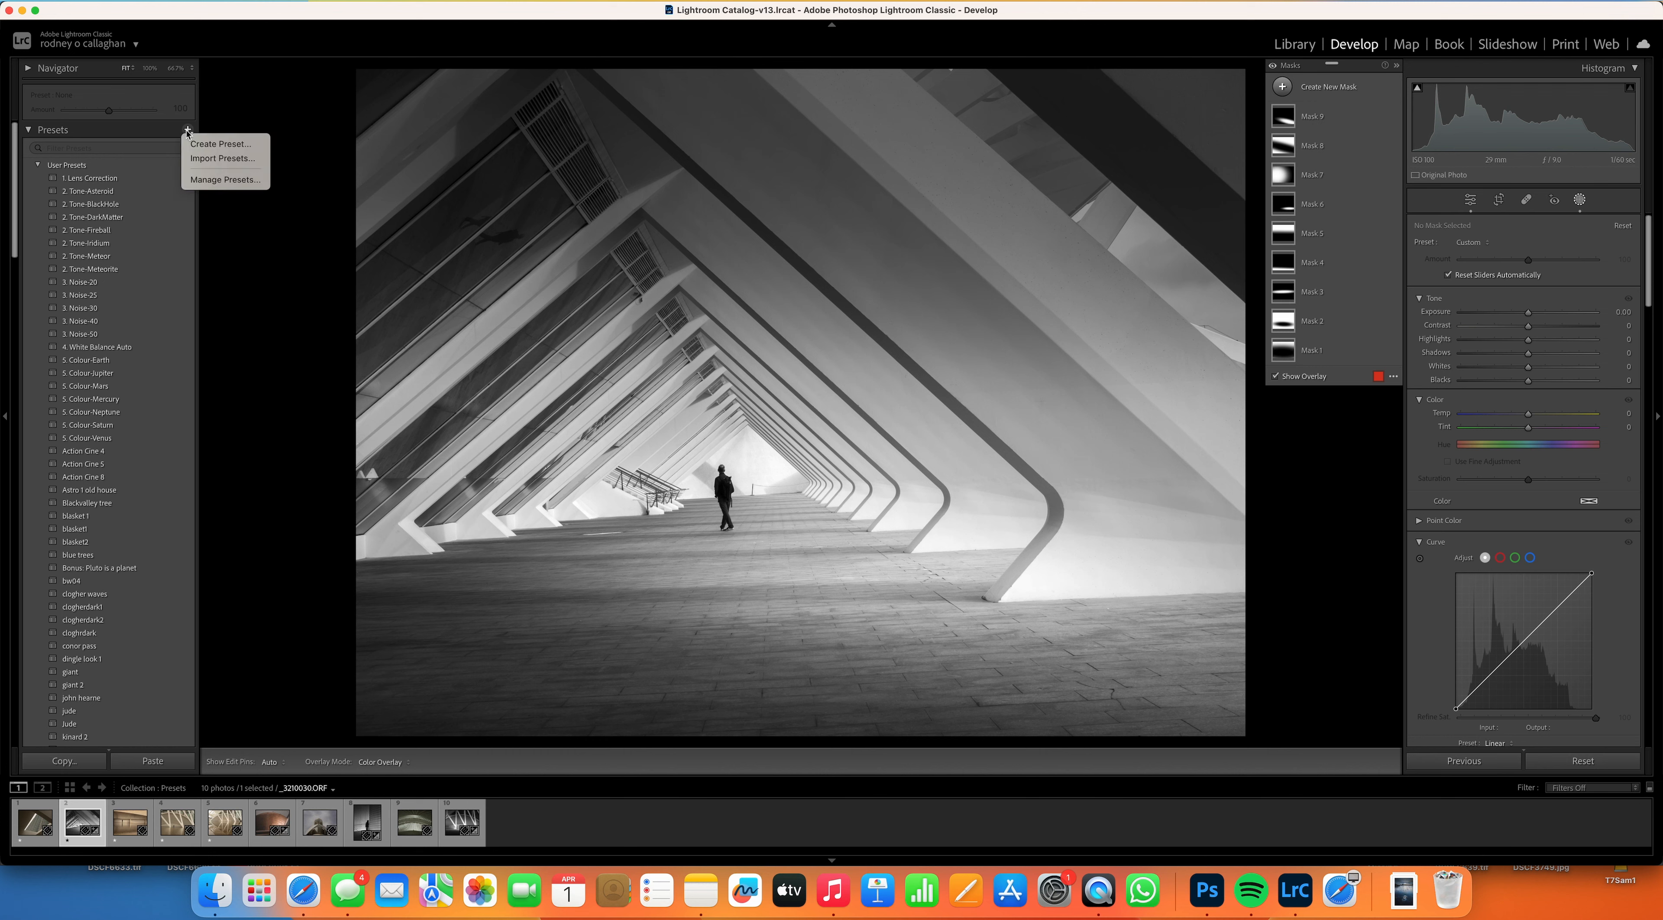
click(219, 143)
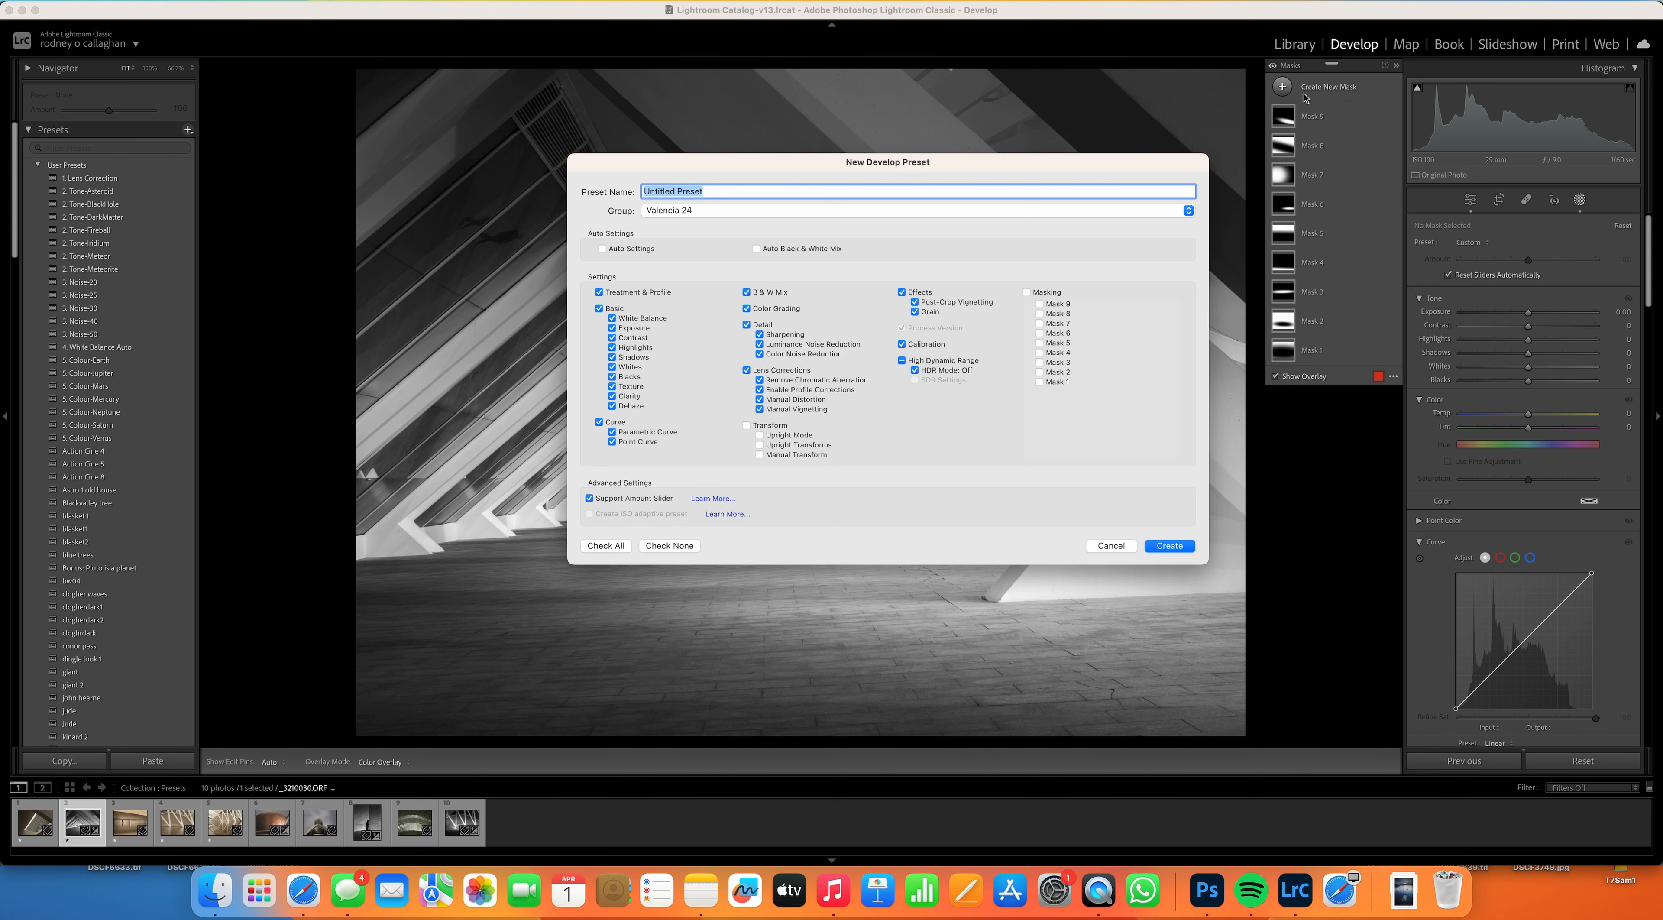
click(1028, 292)
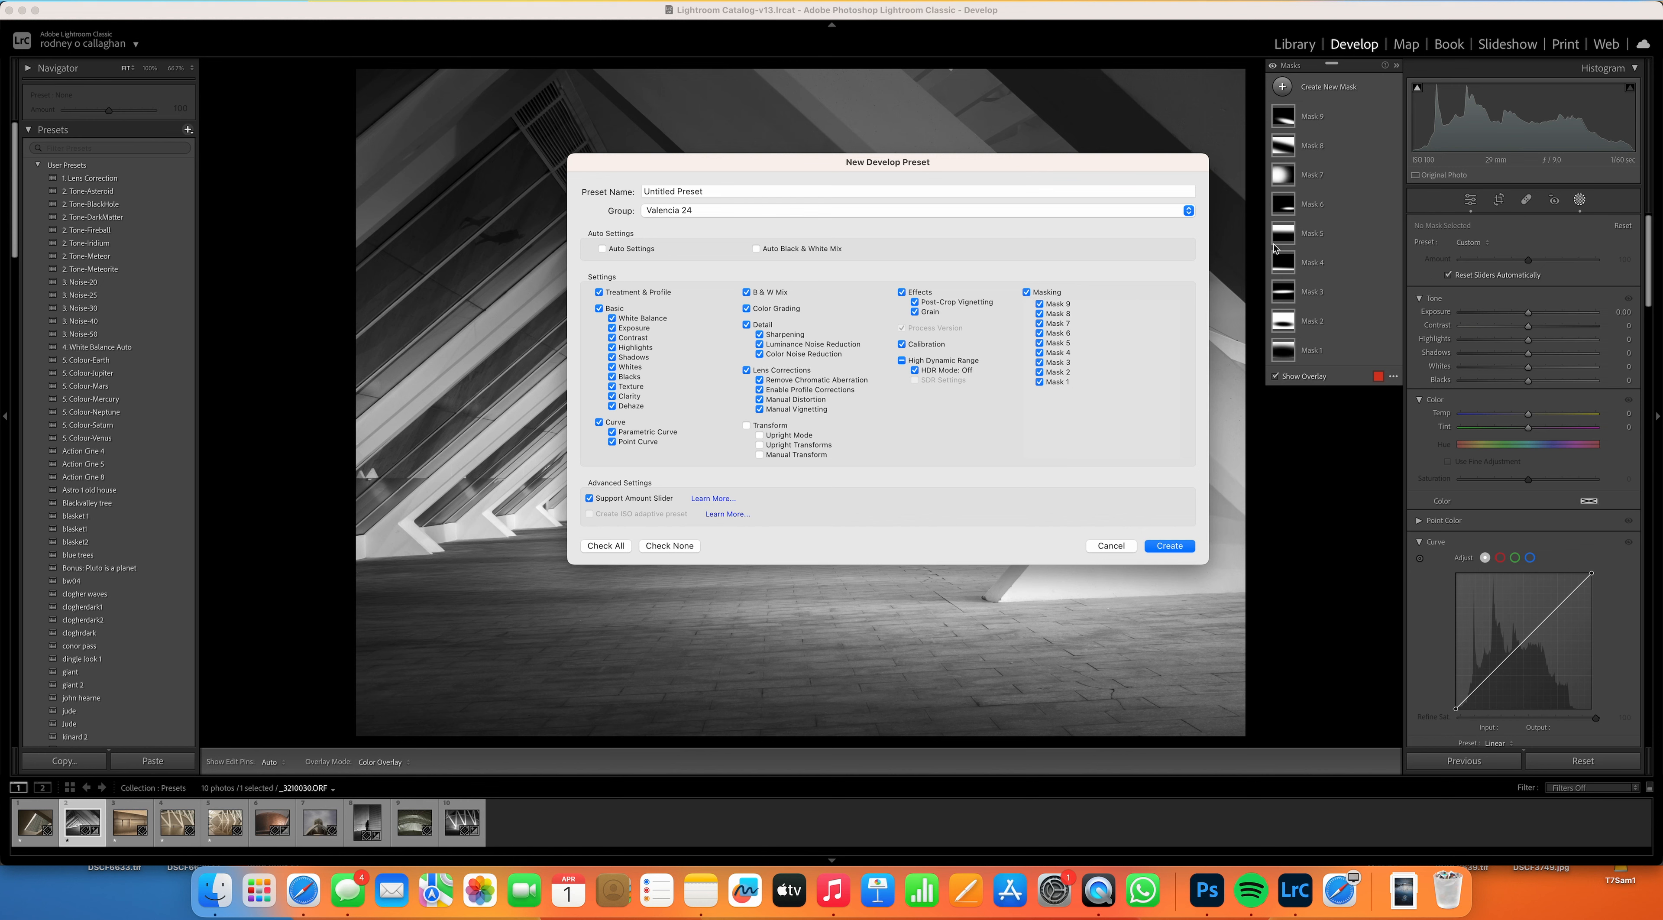
click(1170, 548)
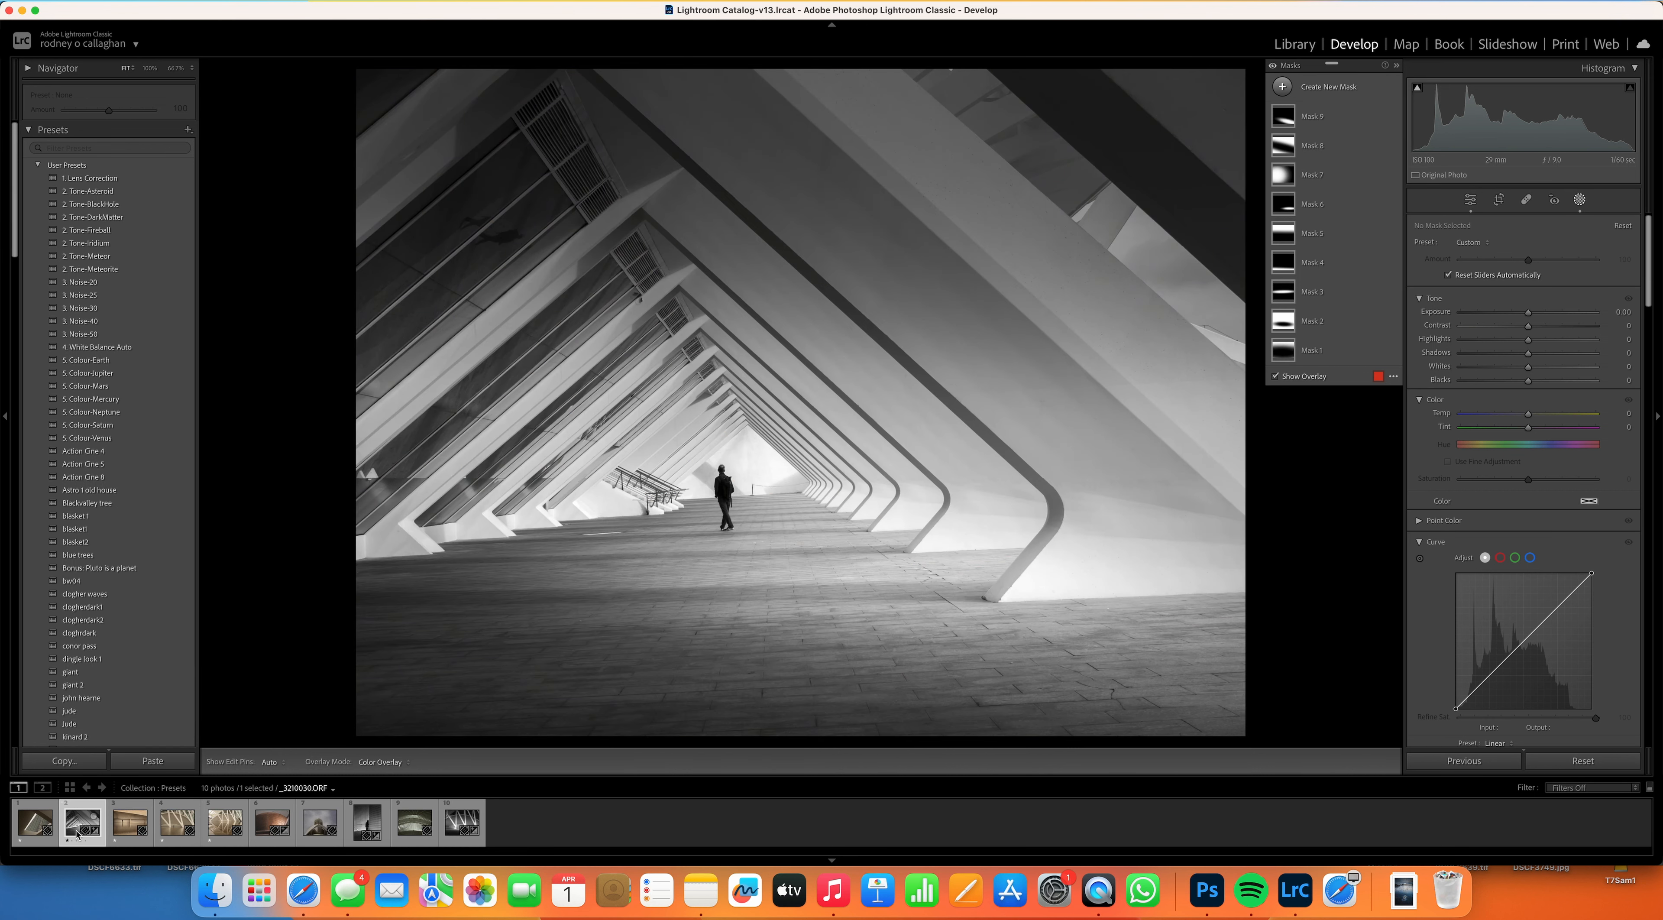
Step: Create another preset from the archway photo named Terry 3 in the Valencia 24 group, with Masks 1 to 9 included
click(188, 130)
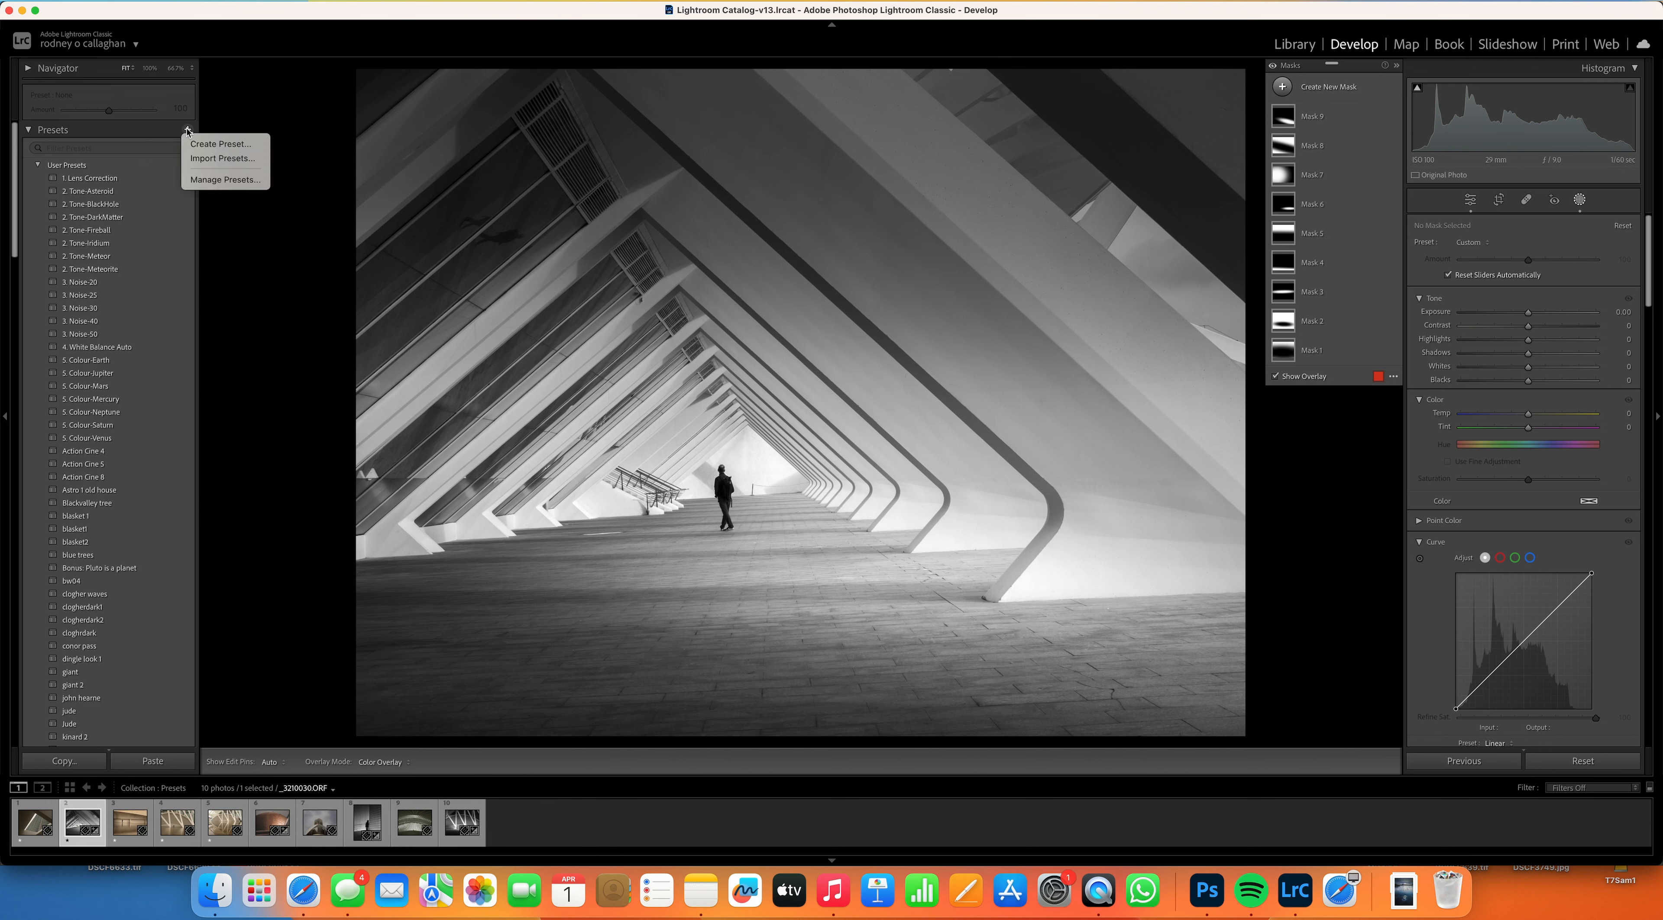
click(208, 144)
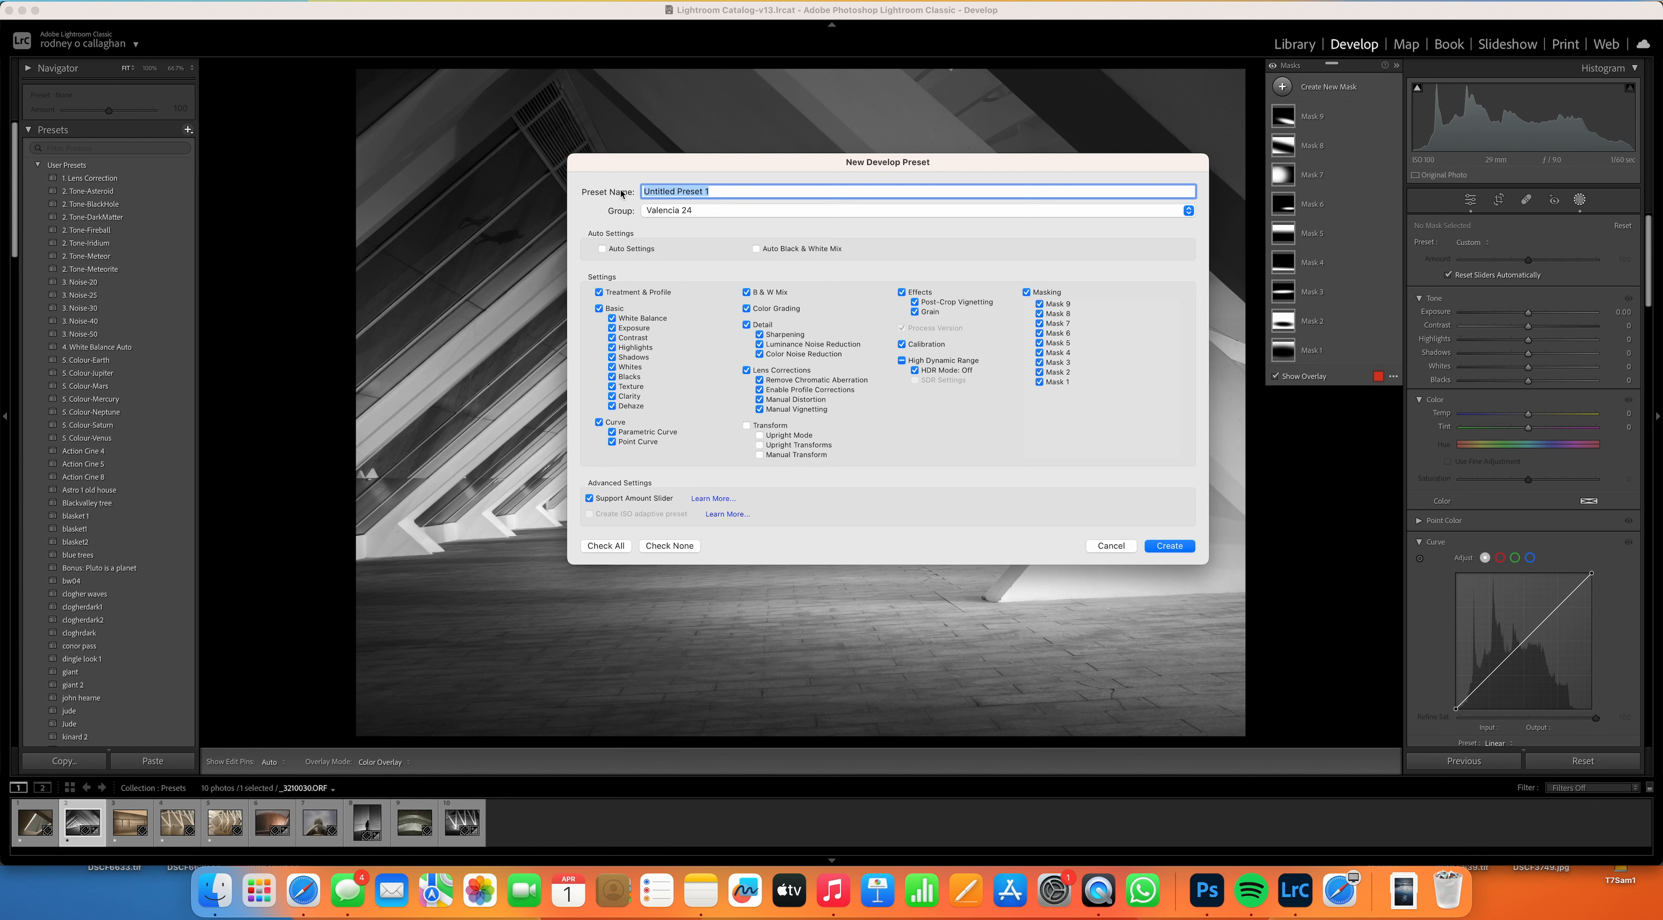
text(Terry 3)
click(1170, 546)
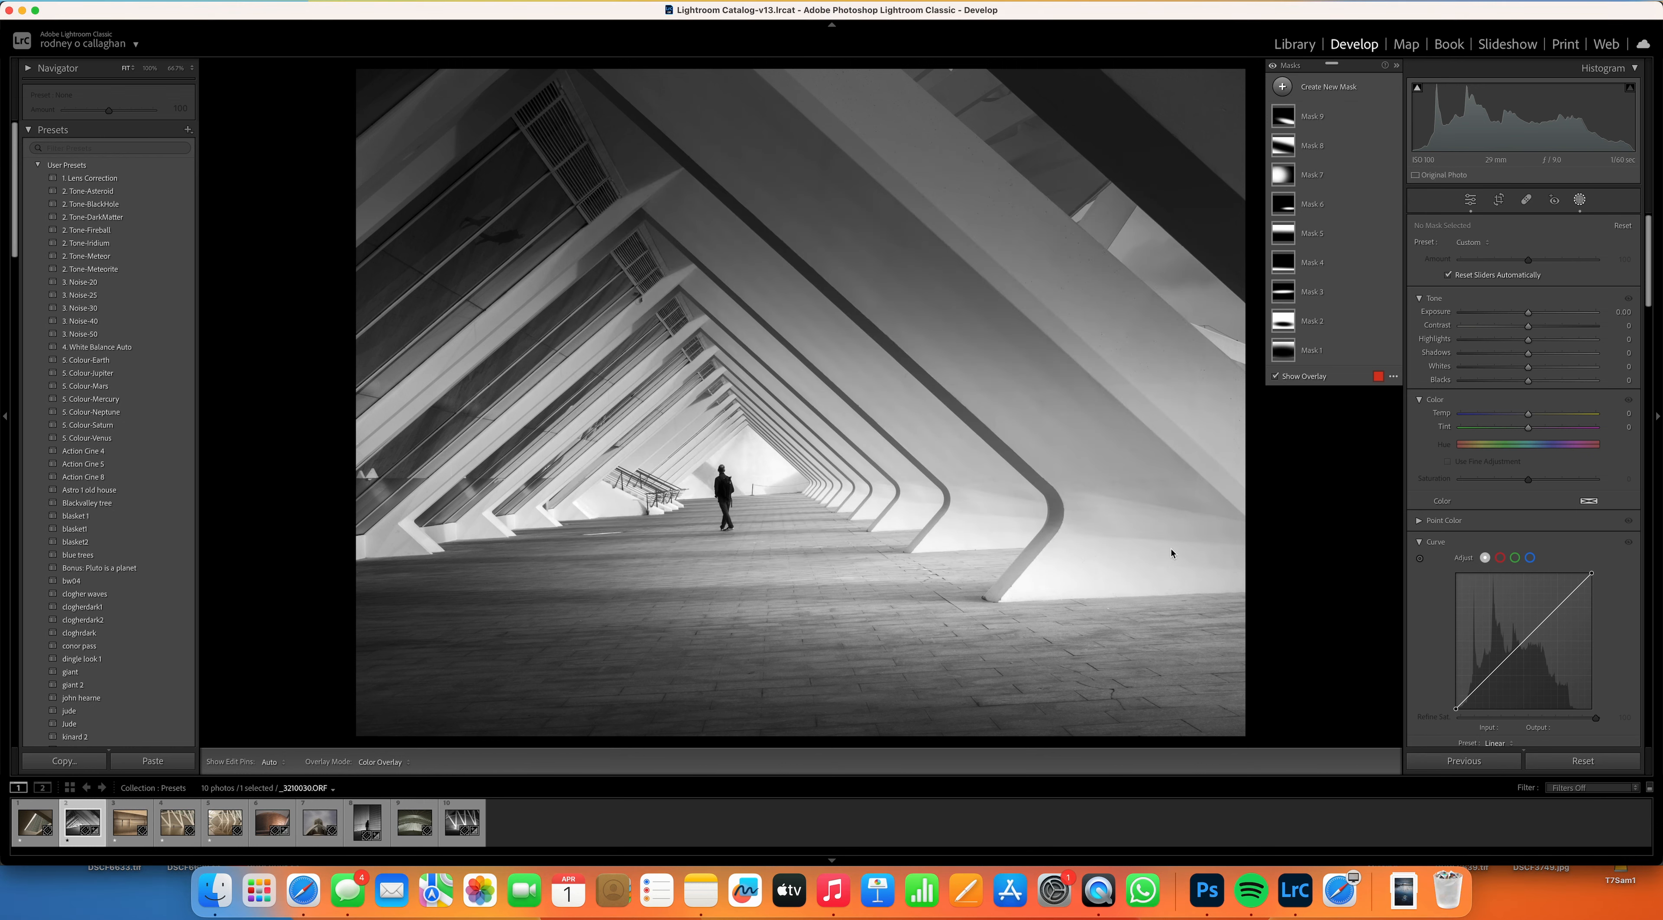
Step: Apply the Terry 3 preset from the Valencia 24 group to the fourth and fifth photos in the filmstrip
drag(13, 191, 4, 420)
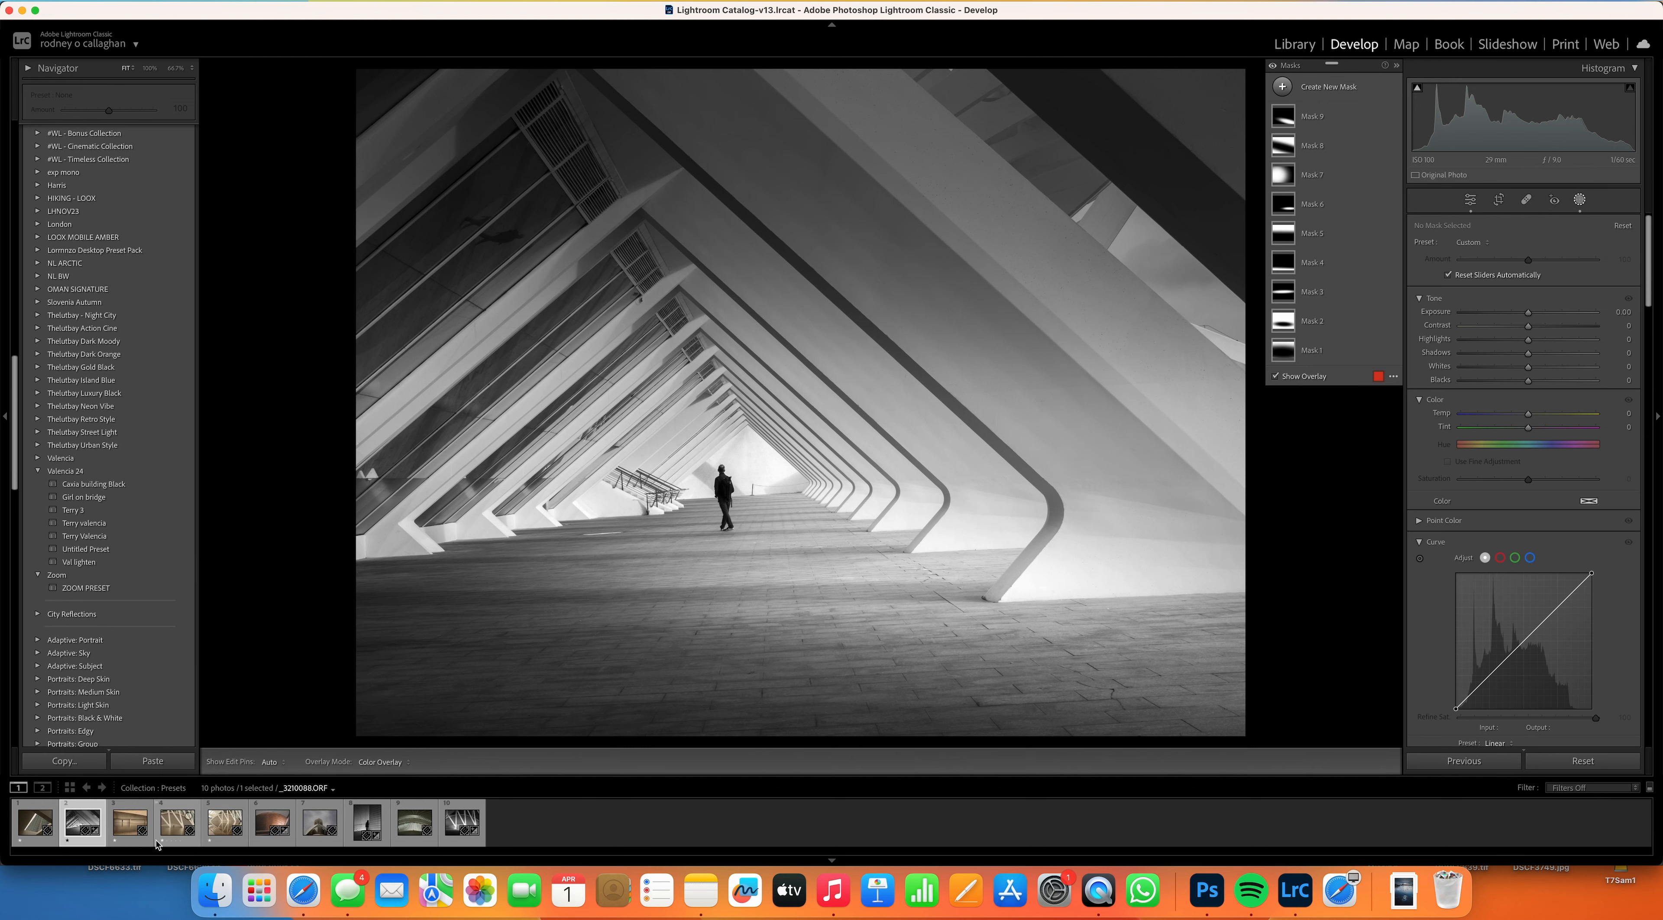
click(174, 825)
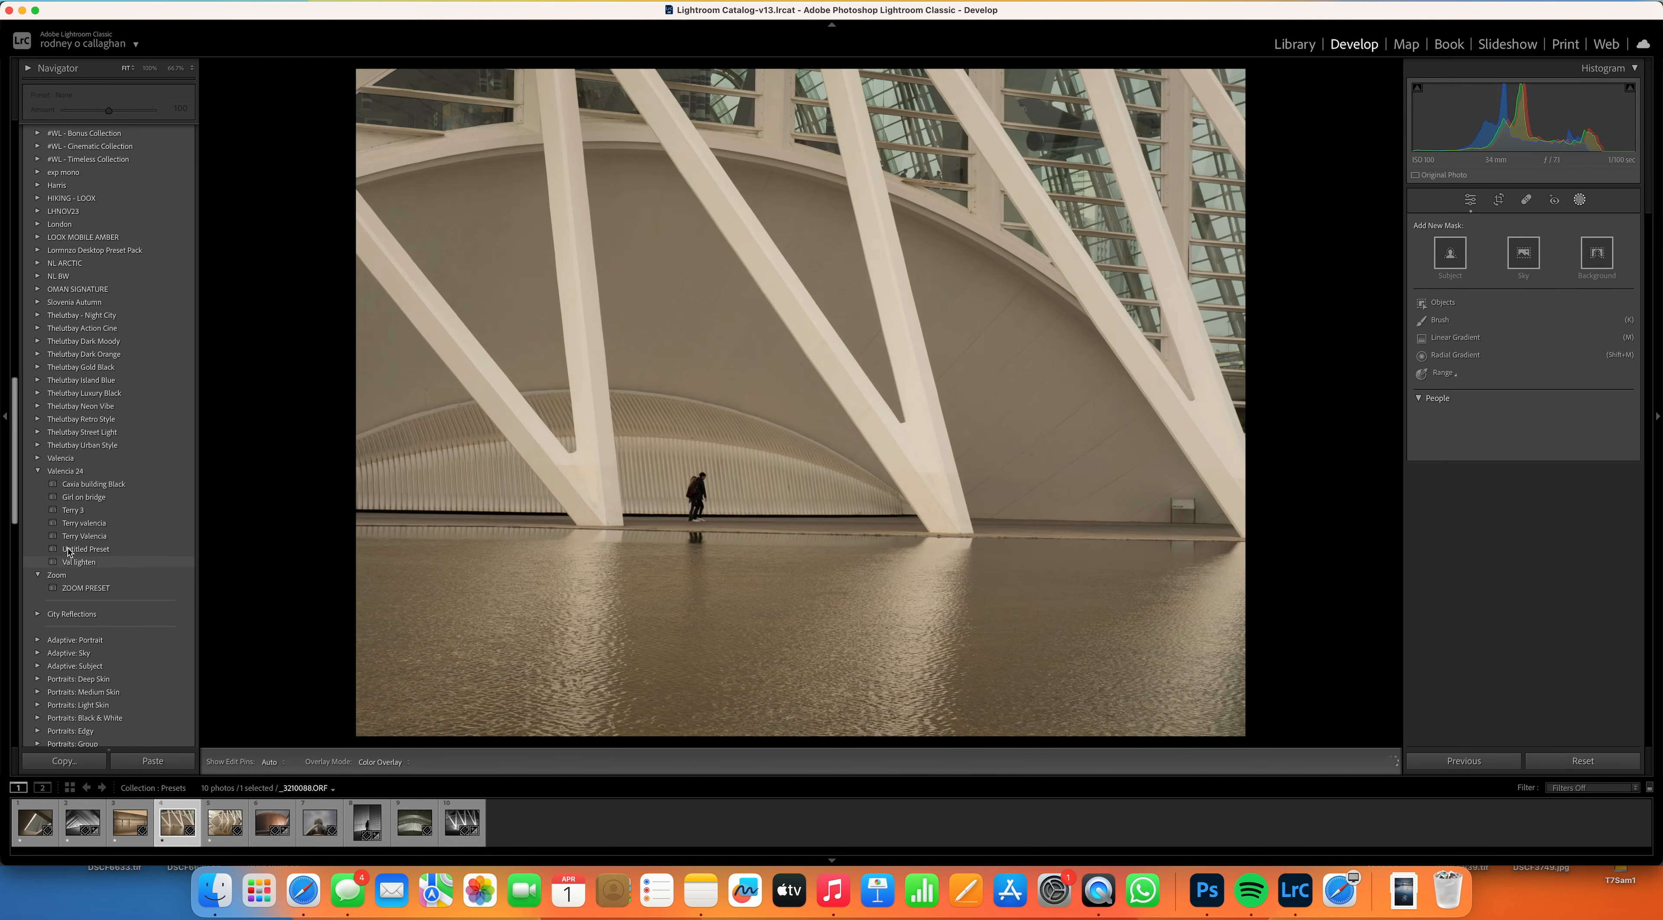
click(76, 512)
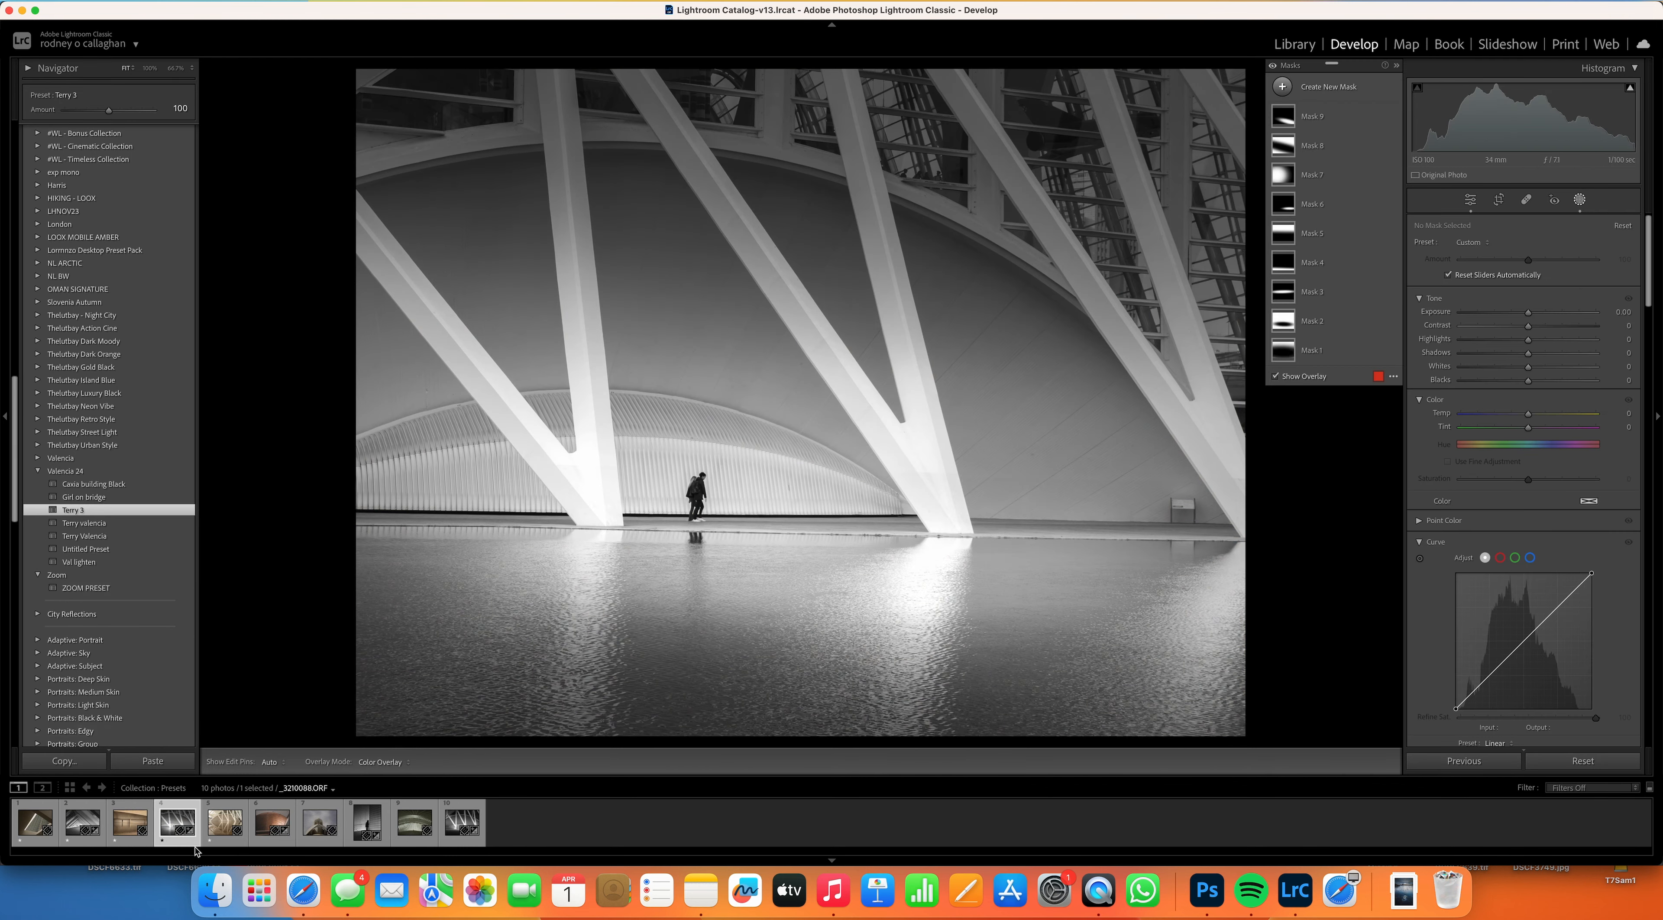
click(217, 842)
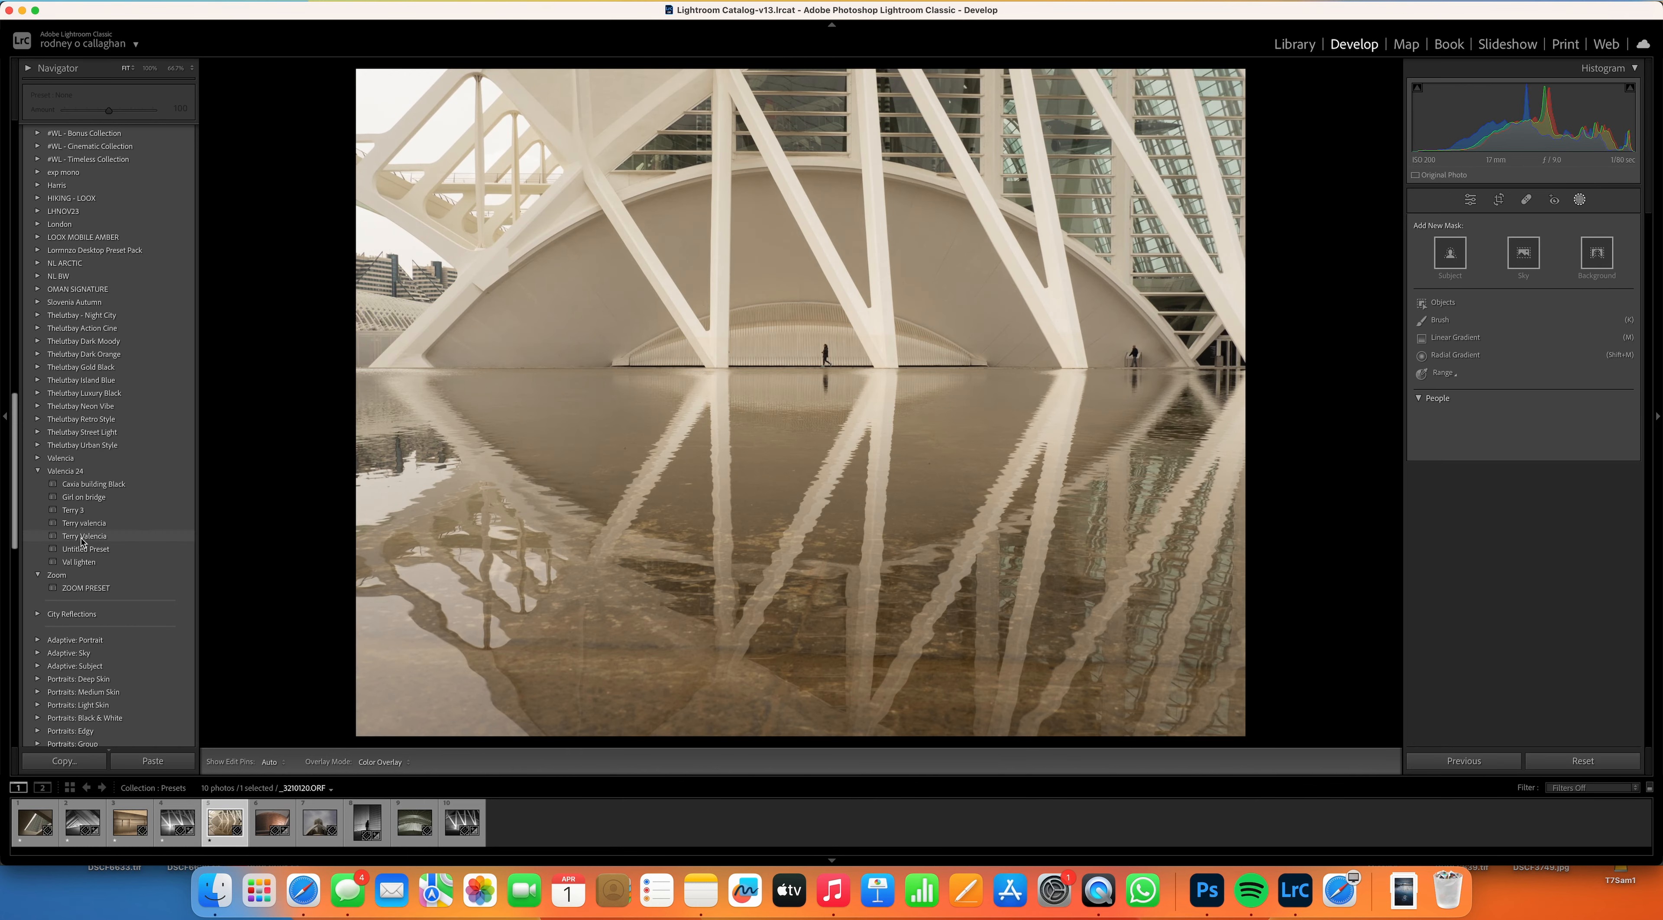
click(76, 511)
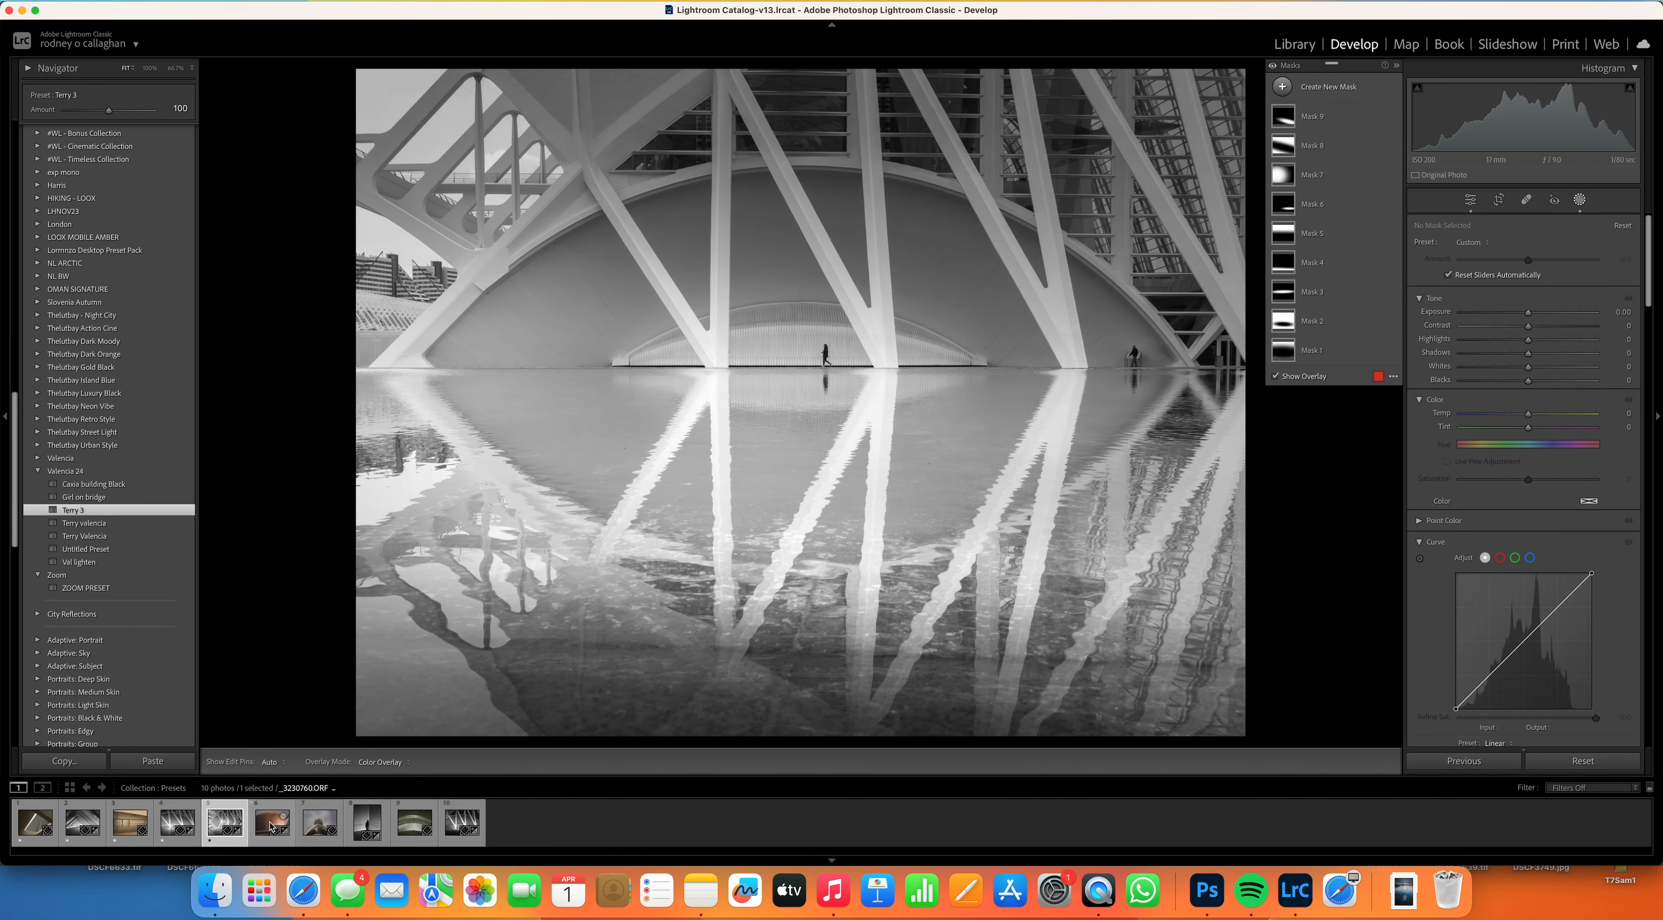
Step: Apply the Terry 3 preset to the sixth photo, raise its overall Exposure to +1.70 and lower the Blacks
key(Right)
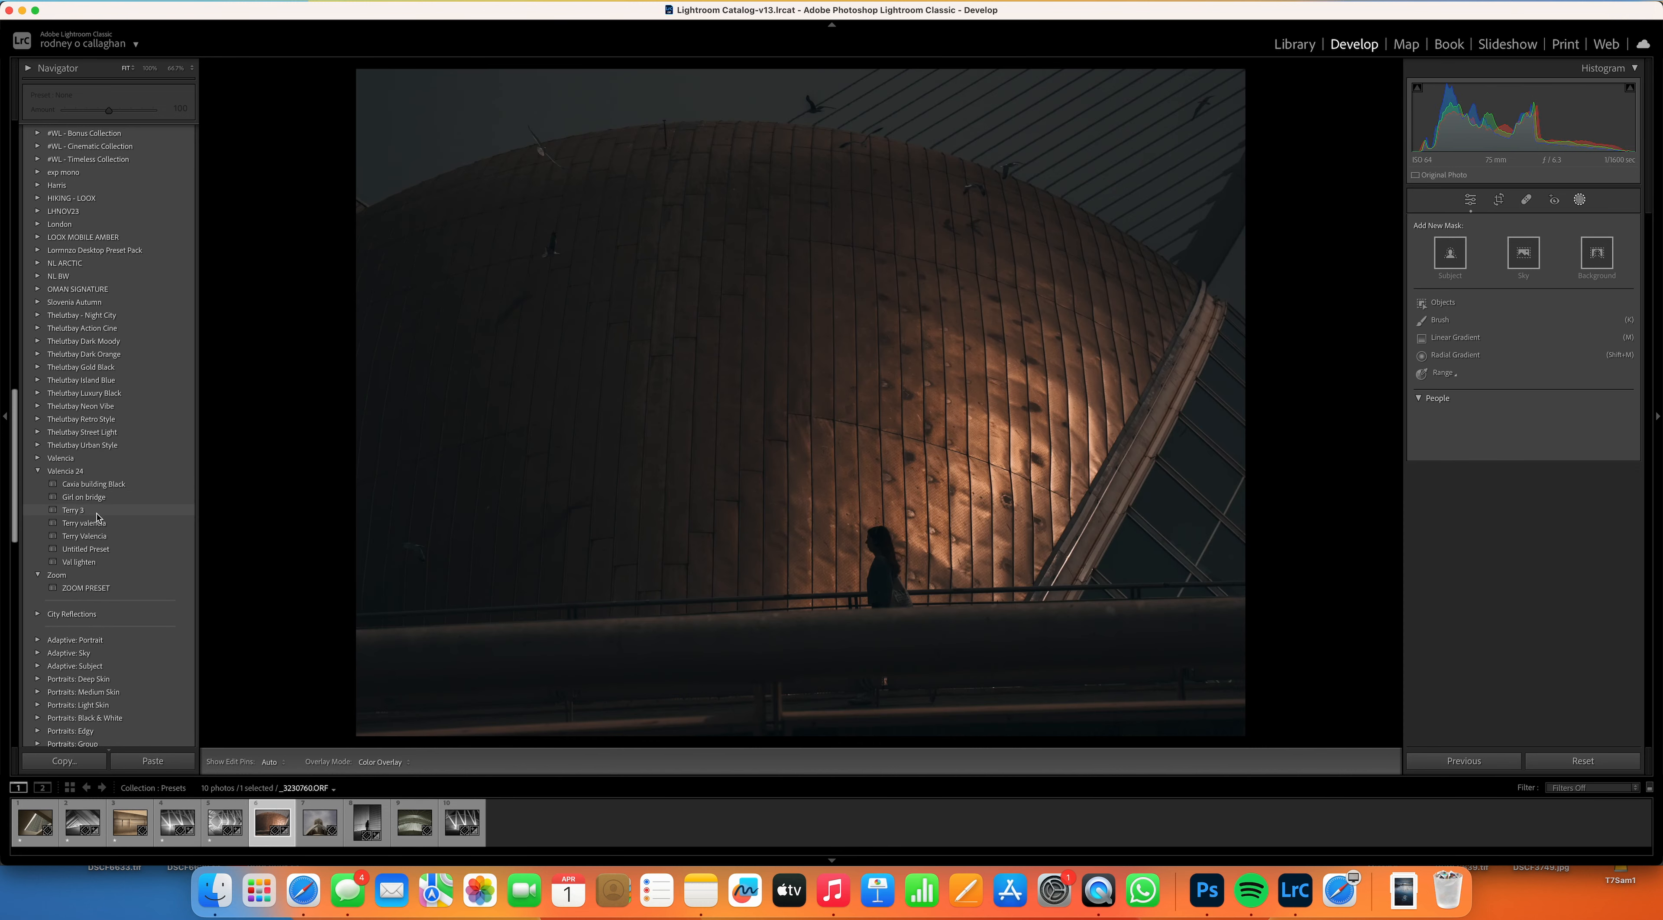
click(97, 513)
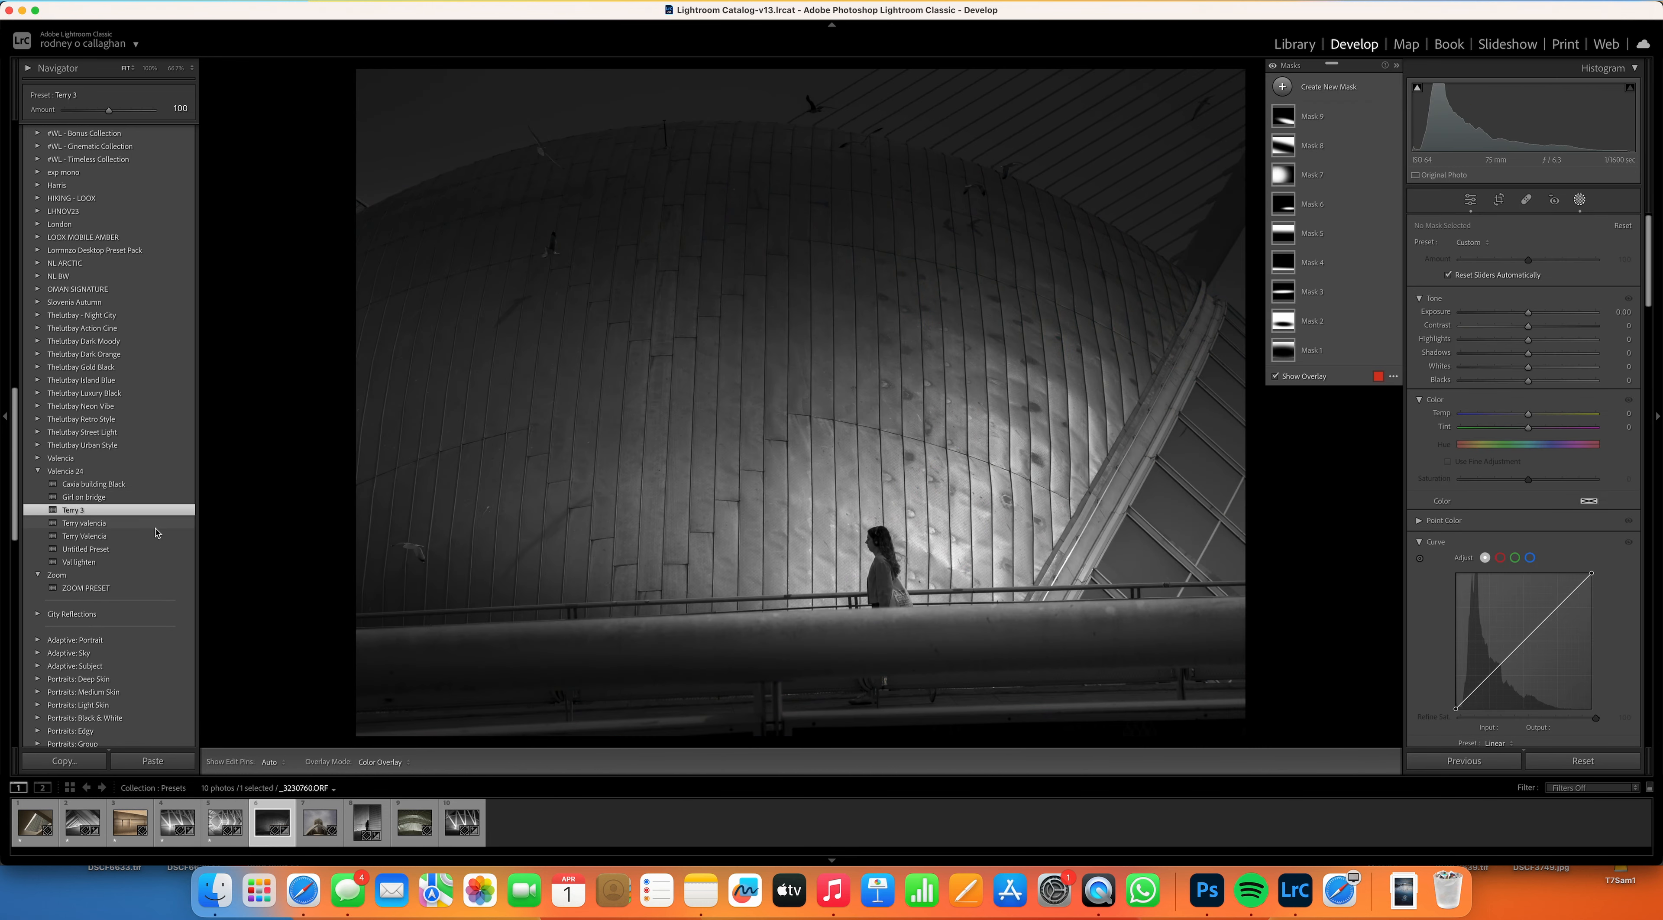
drag(1514, 131, 1558, 131)
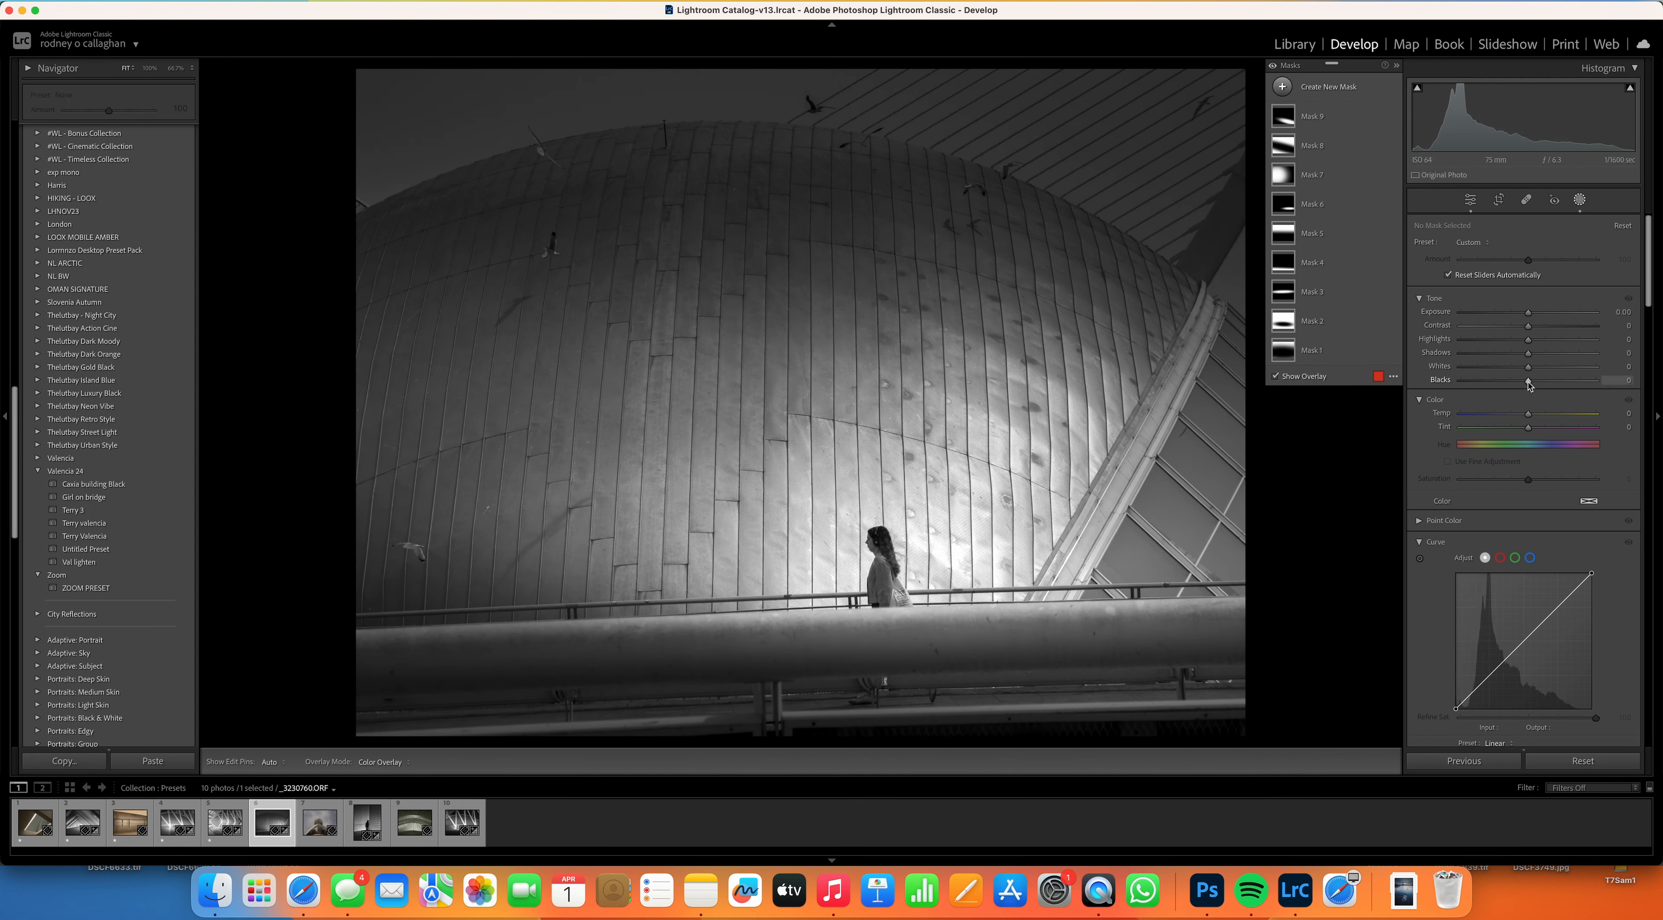
drag(1528, 382, 1502, 421)
click(1470, 200)
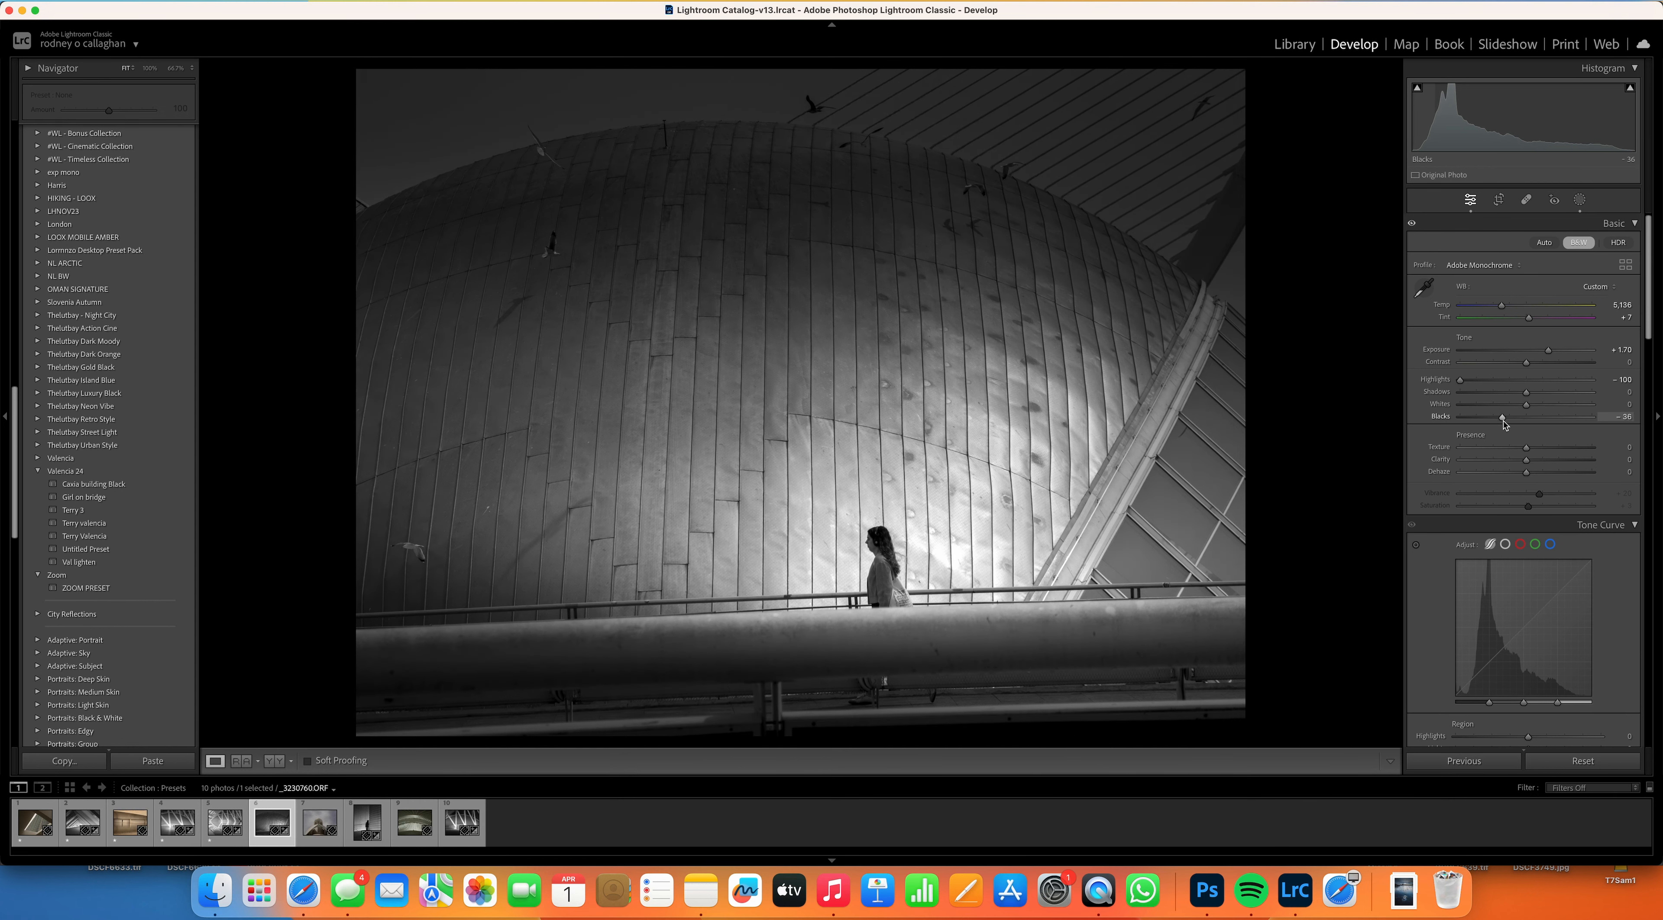
Step: Apply the Terry 3 preset to the seventh photo and display its masks
click(322, 838)
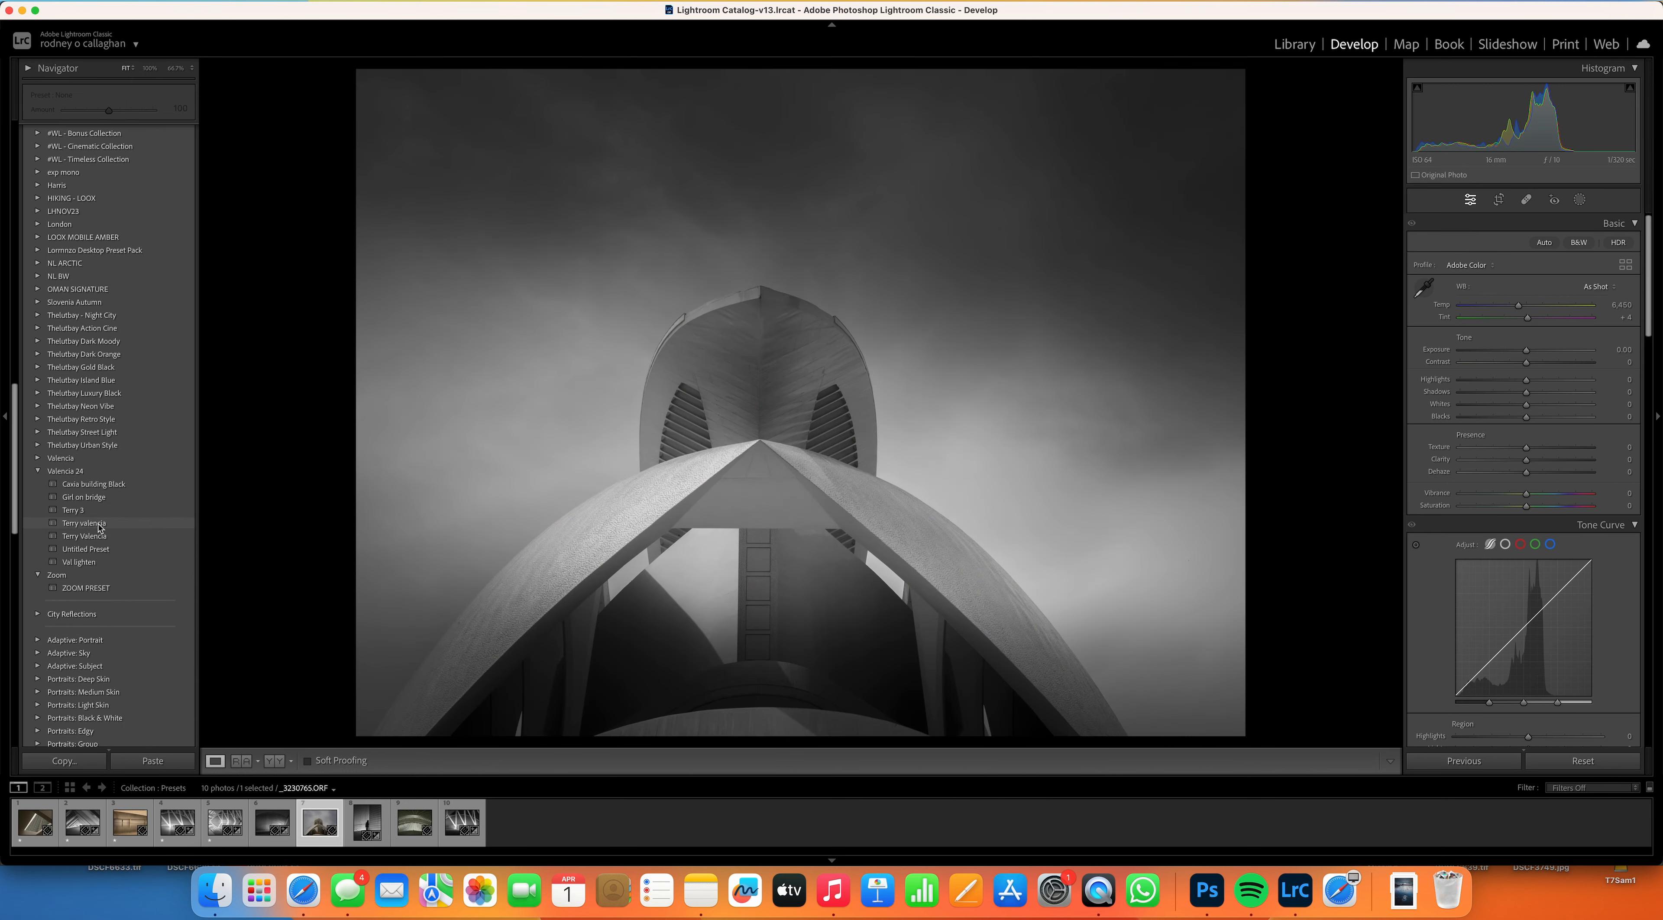
click(95, 515)
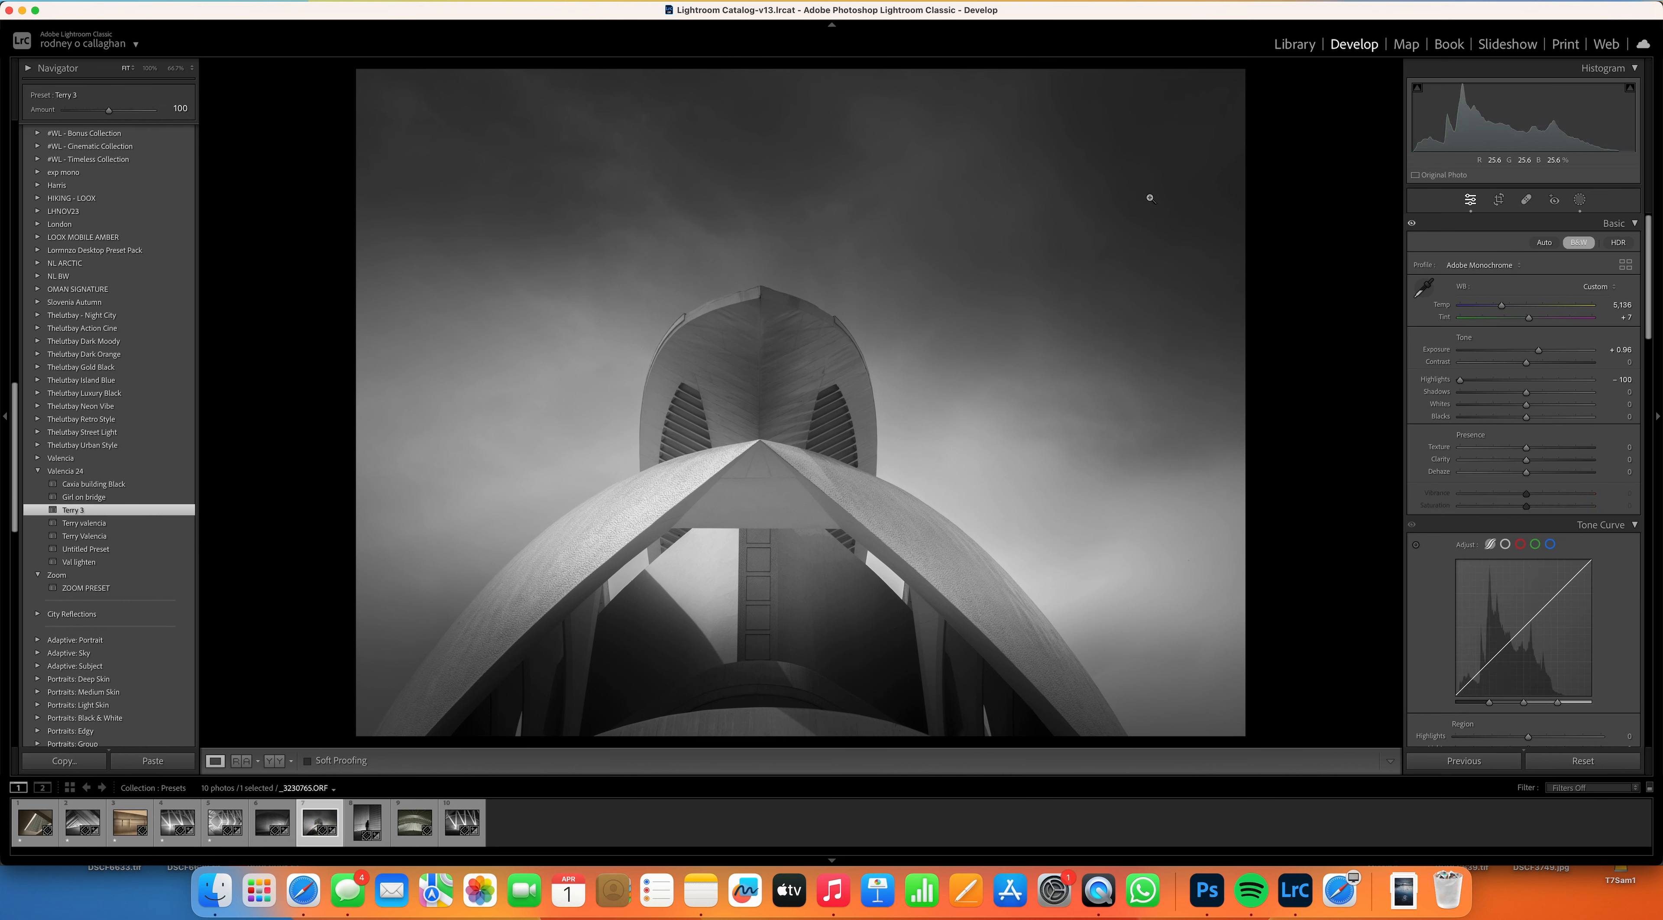
click(1580, 200)
mouse_move(1286, 149)
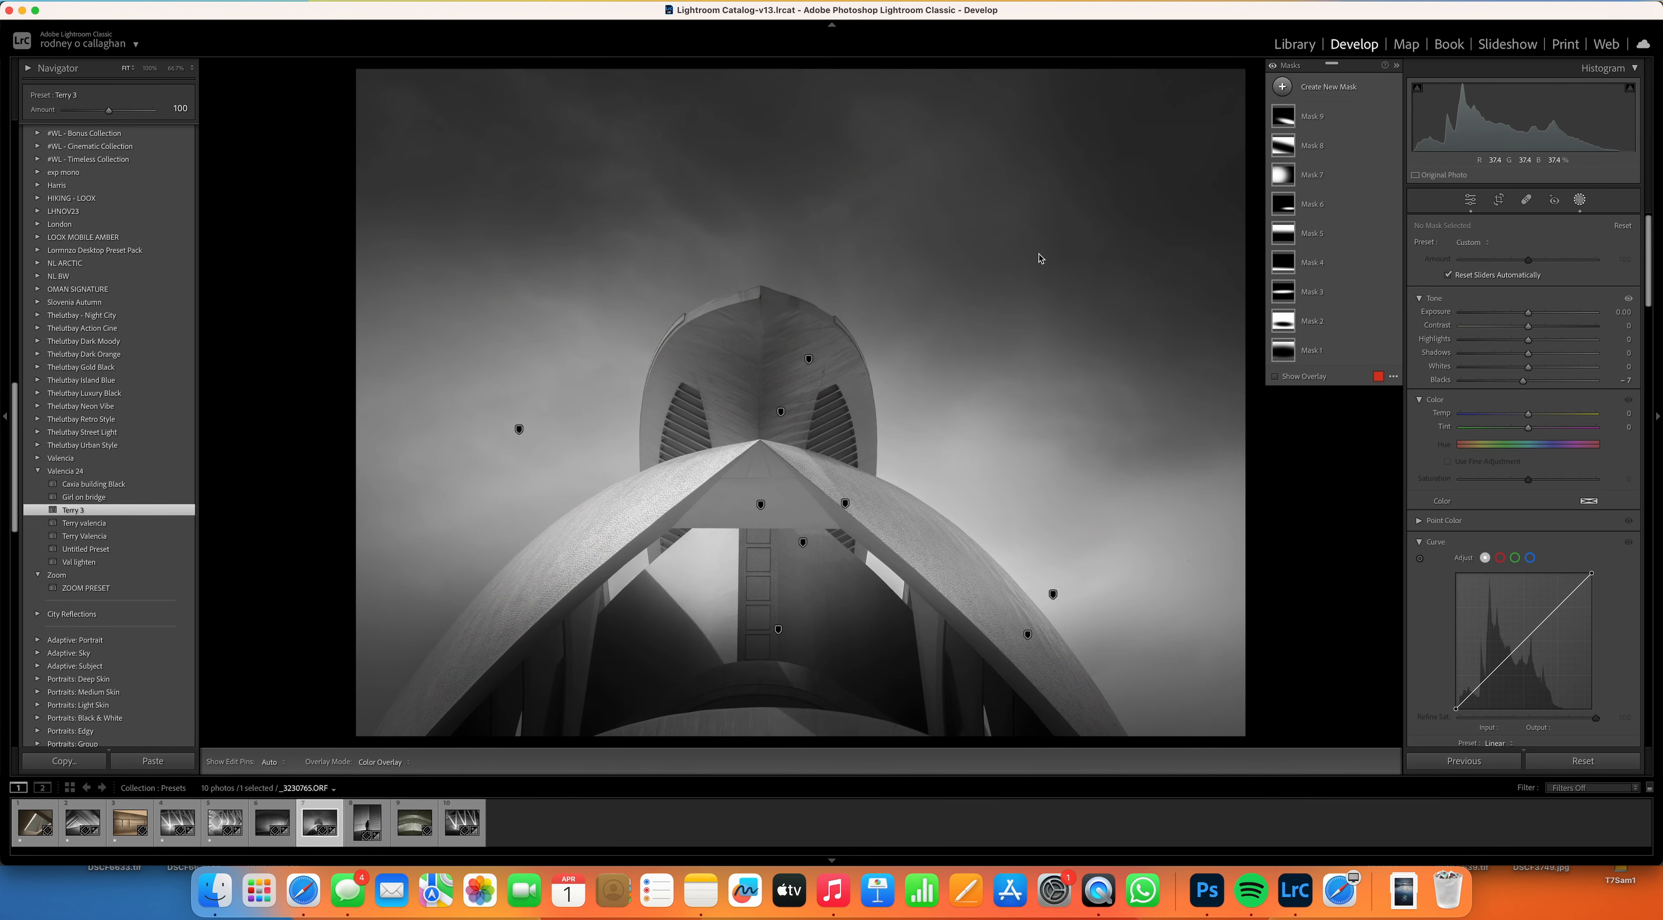
Step: Rotate Mask 8's radial gradient so it rises diagonally to the right, shift it toward the roof's peak, and deselect the mask
click(1311, 145)
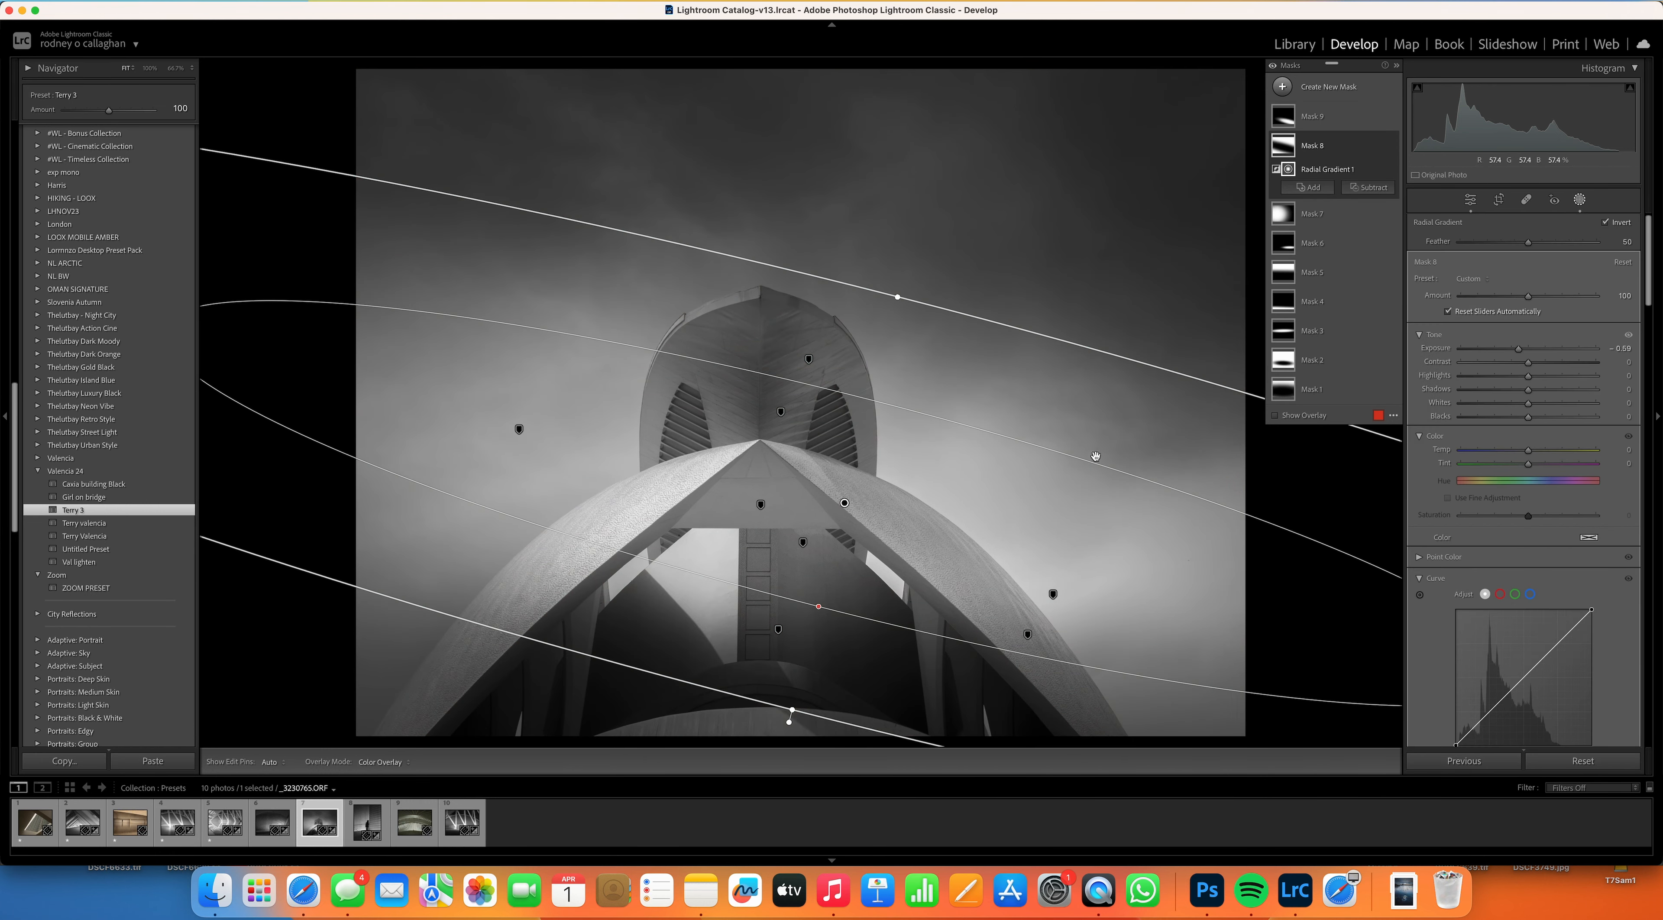
drag(820, 480, 790, 460)
drag(1225, 373, 953, 161)
mouse_move(854, 376)
mouse_down()
mouse_move(791, 297)
mouse_move(833, 362)
mouse_up()
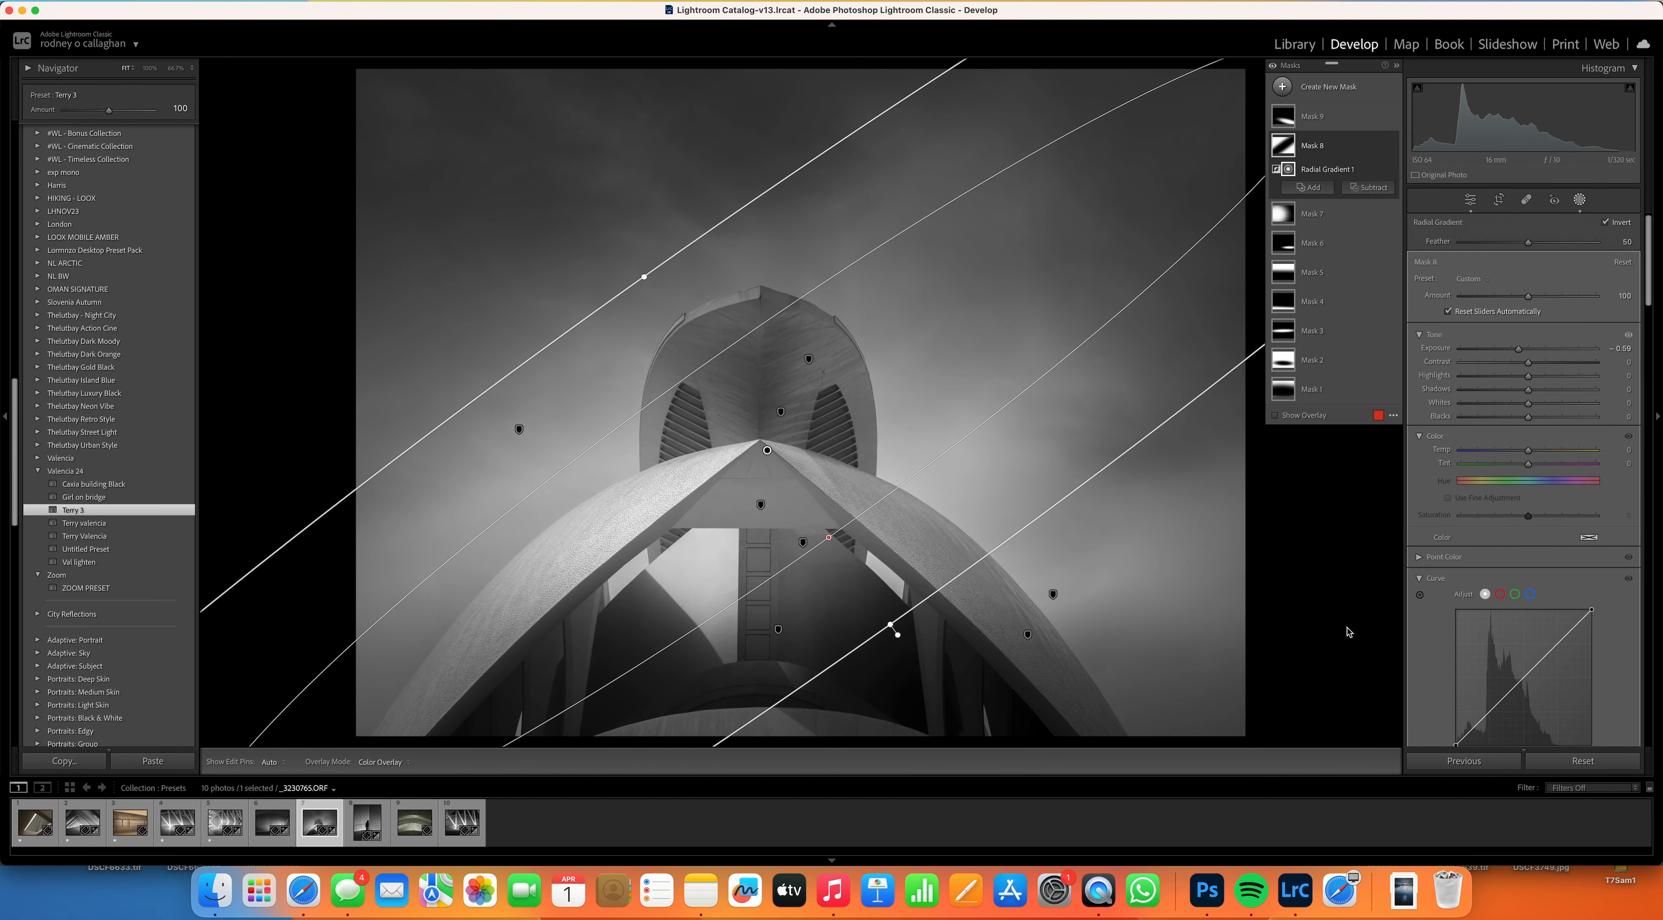
click(1349, 631)
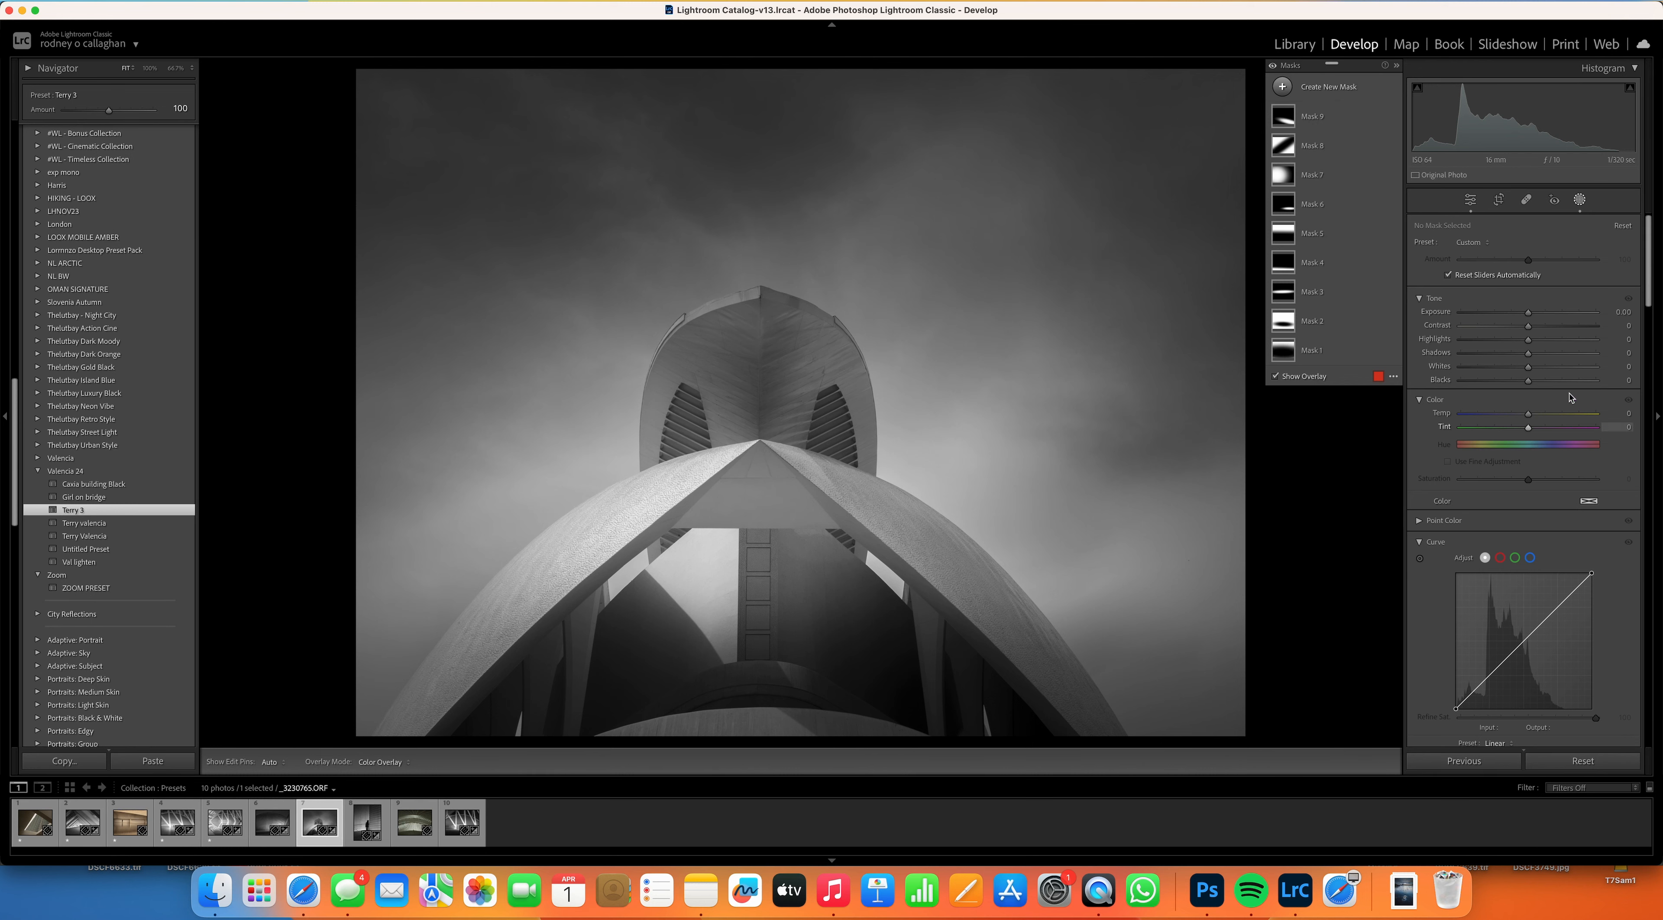
Step: Crop the seventh photo slightly tighter, keeping its original aspect ratio
click(1499, 199)
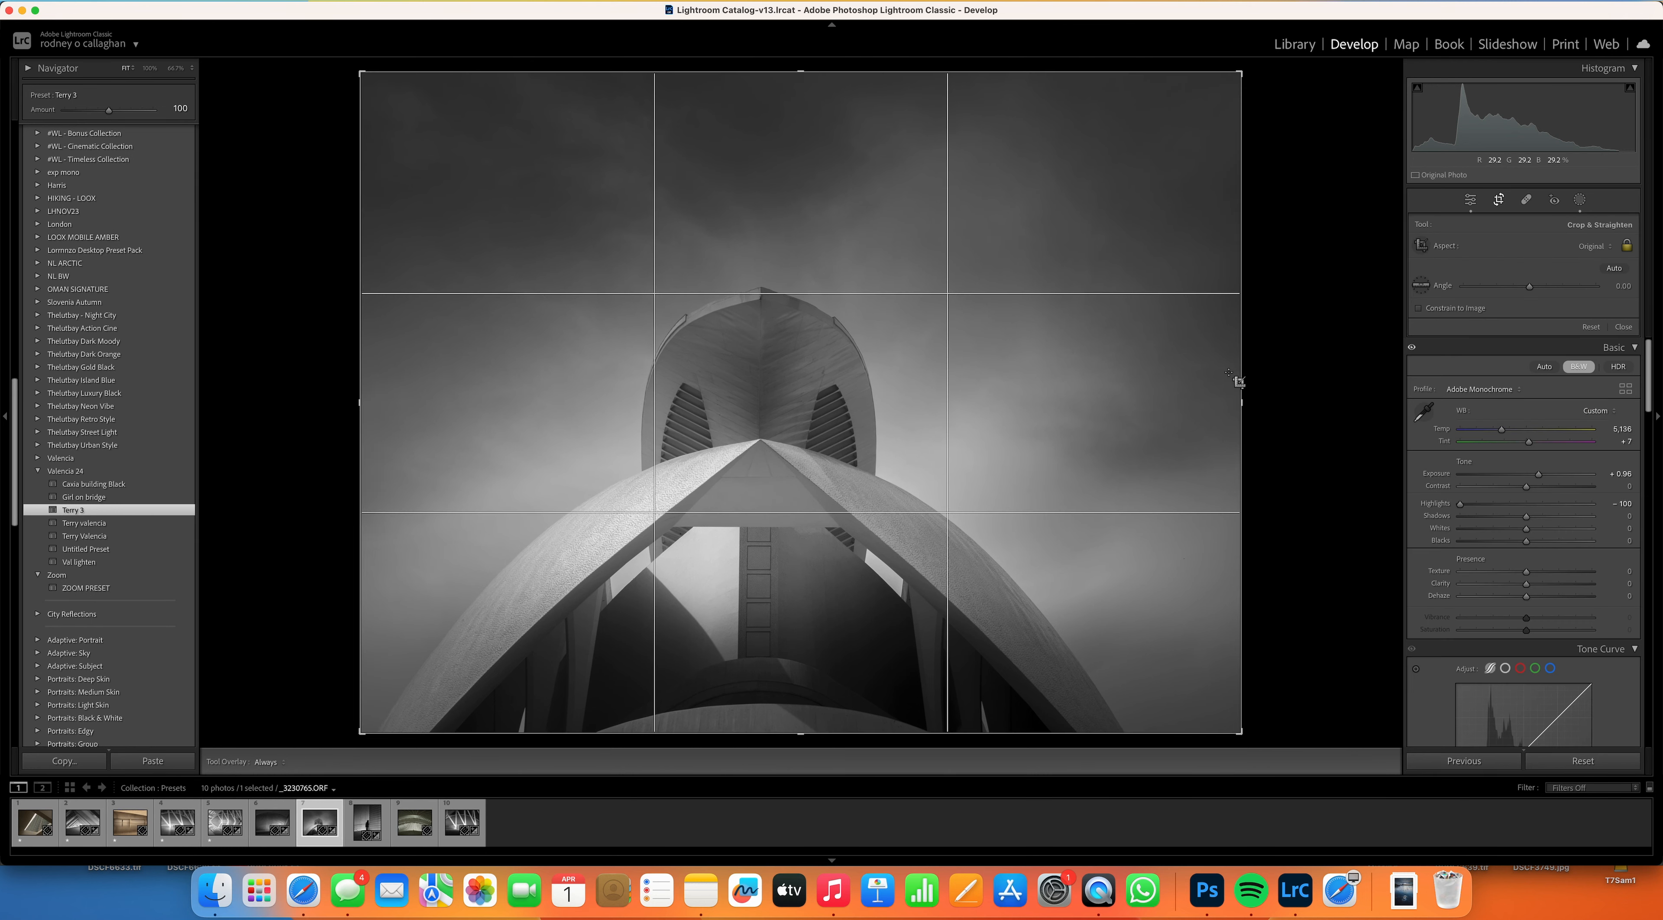
drag(1240, 373, 1206, 379)
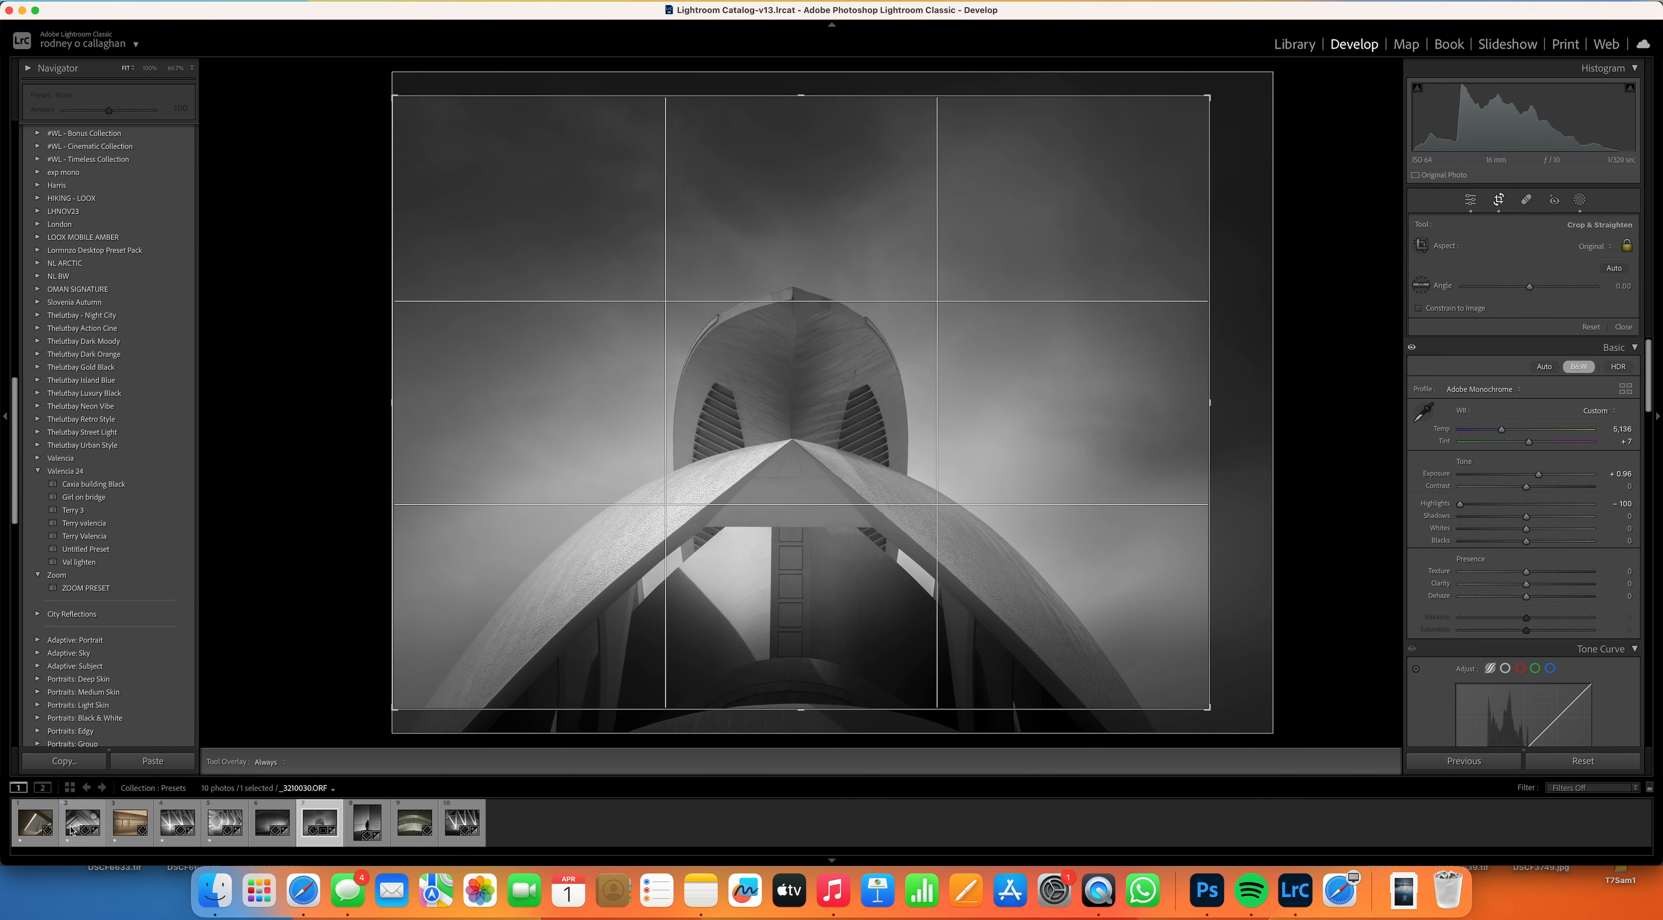
Step: Apply the Terry 3 preset to the ninth photo and set its Whites to +37 and Blacks to -68
click(407, 840)
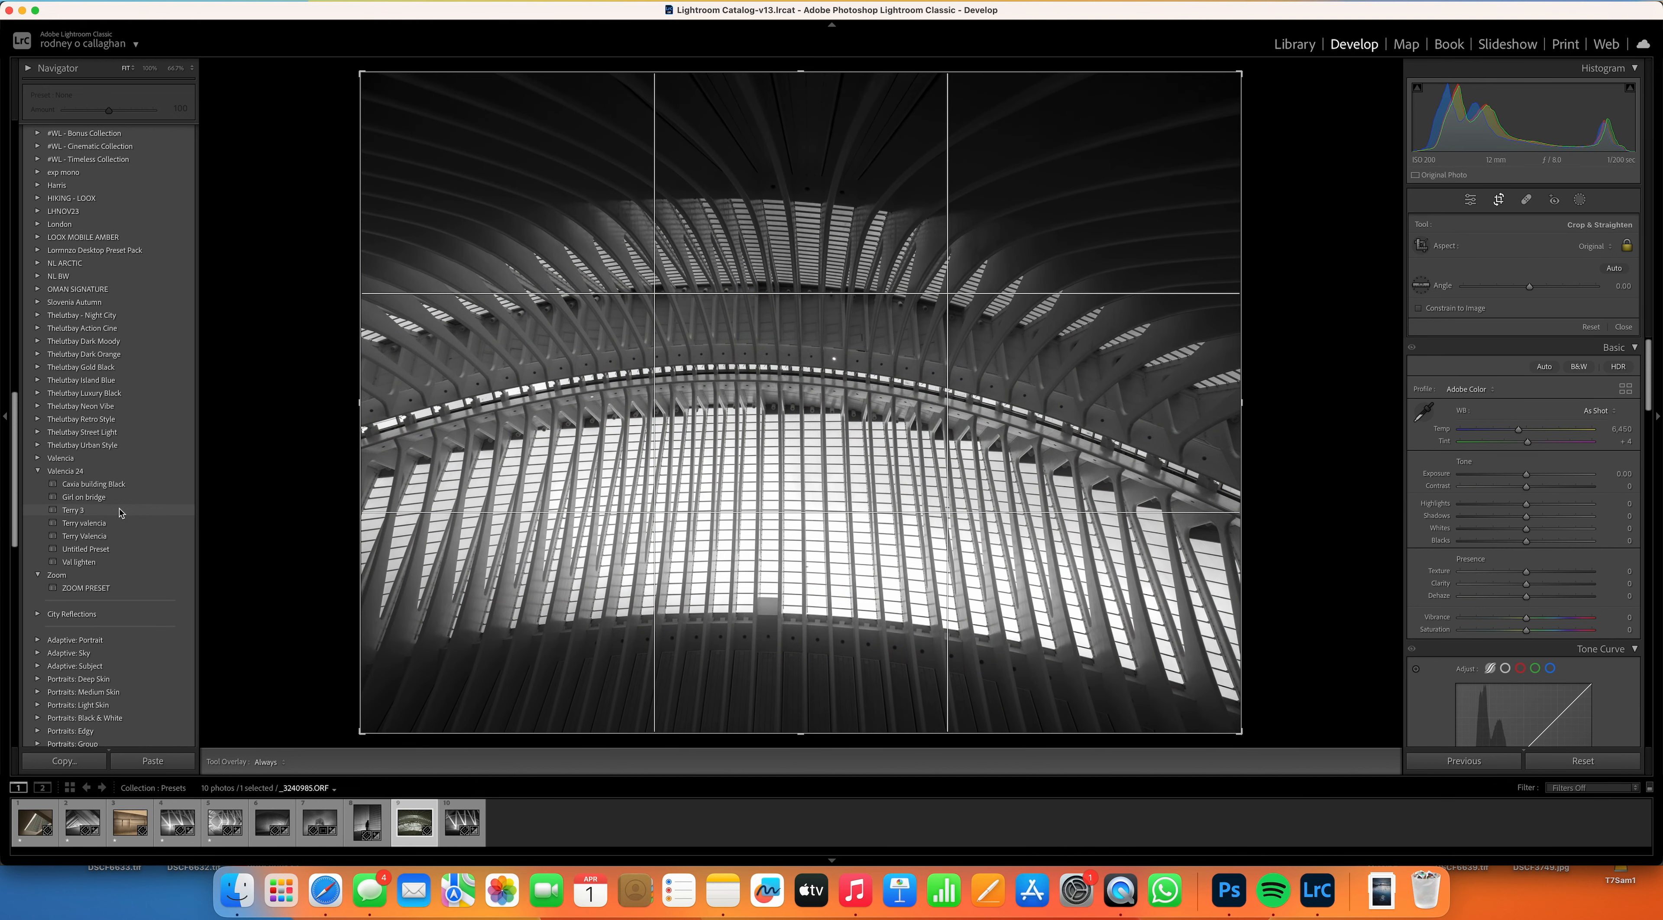
click(120, 510)
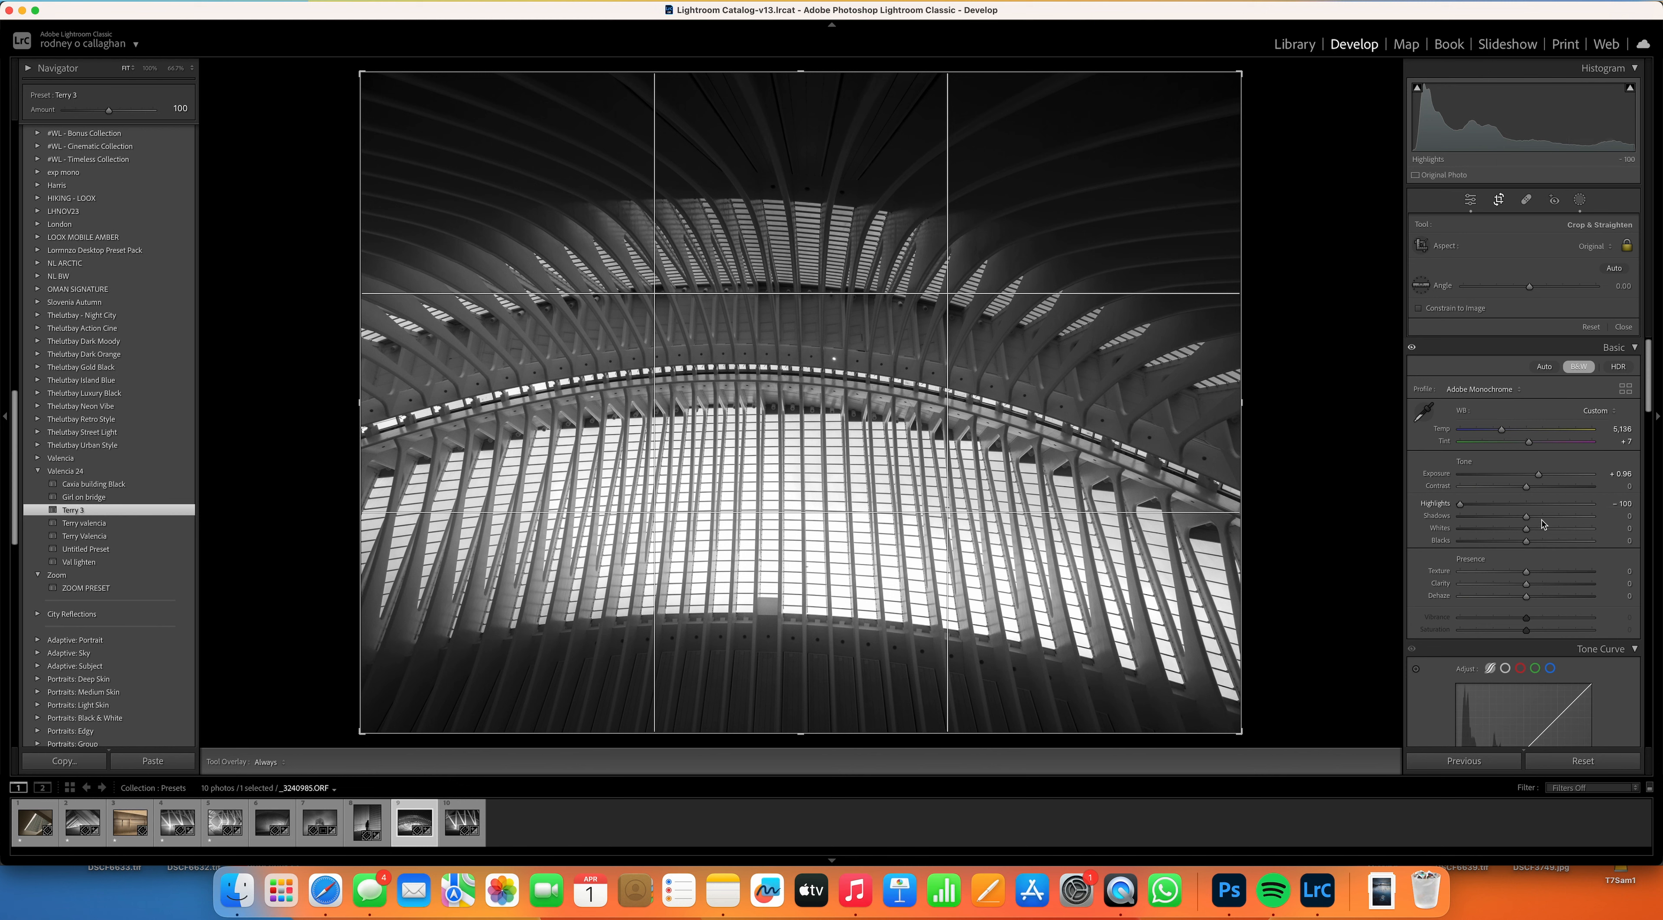
drag(1527, 528, 1486, 561)
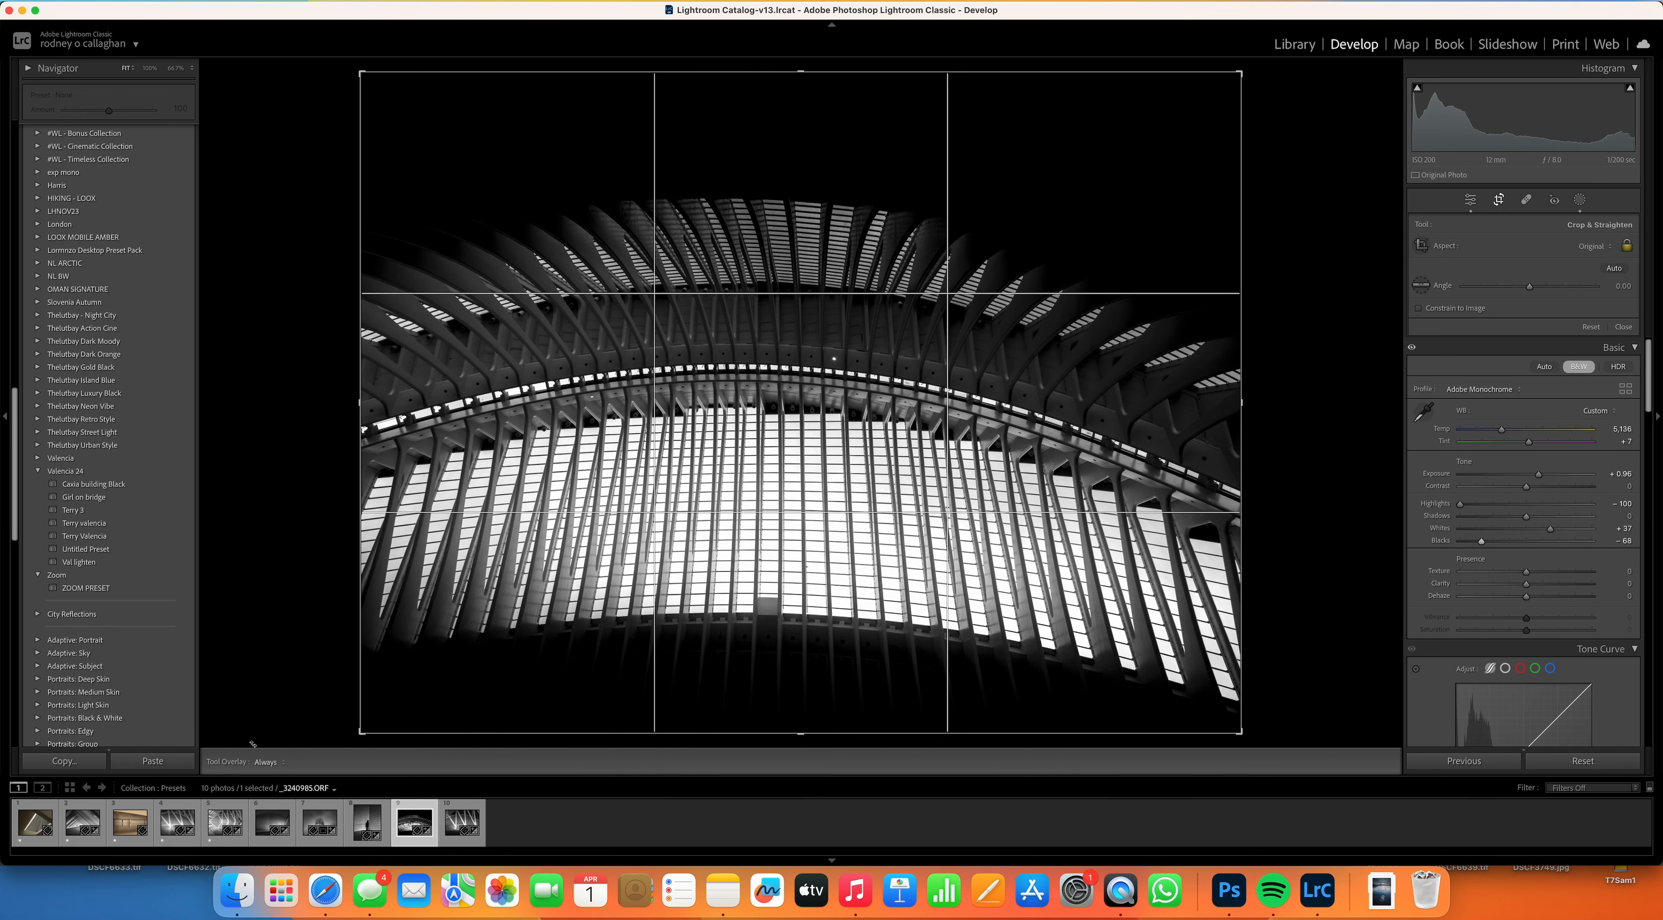
Step: Apply the Terry 3 preset to the third photo and set the Whites of Mask 9 to -7
click(119, 845)
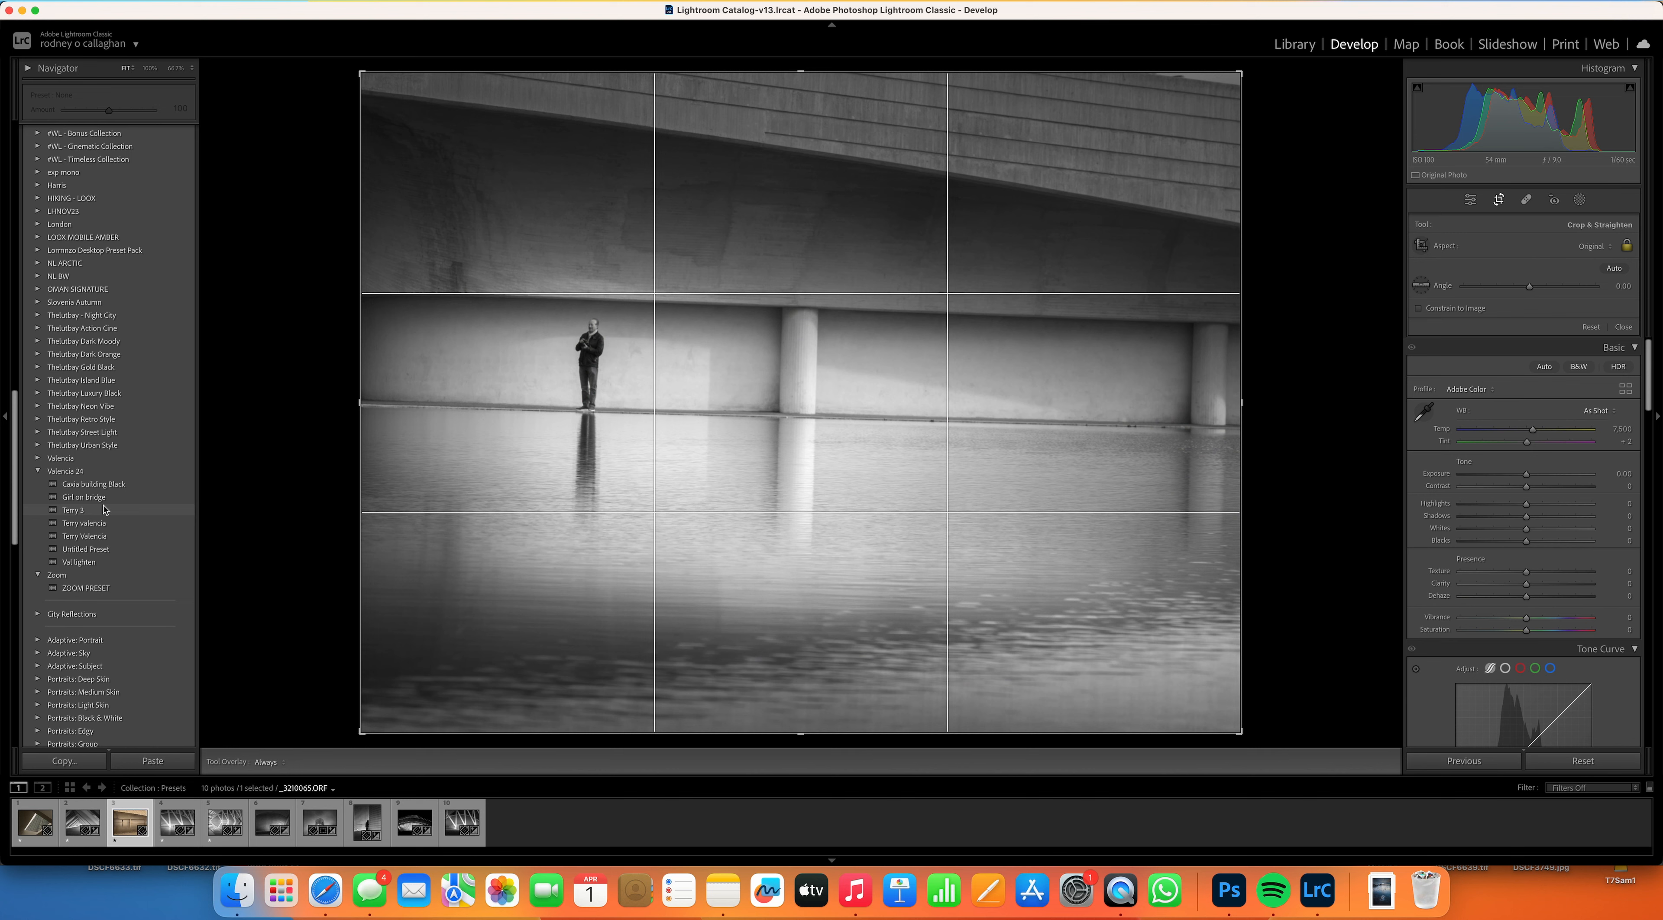
click(105, 510)
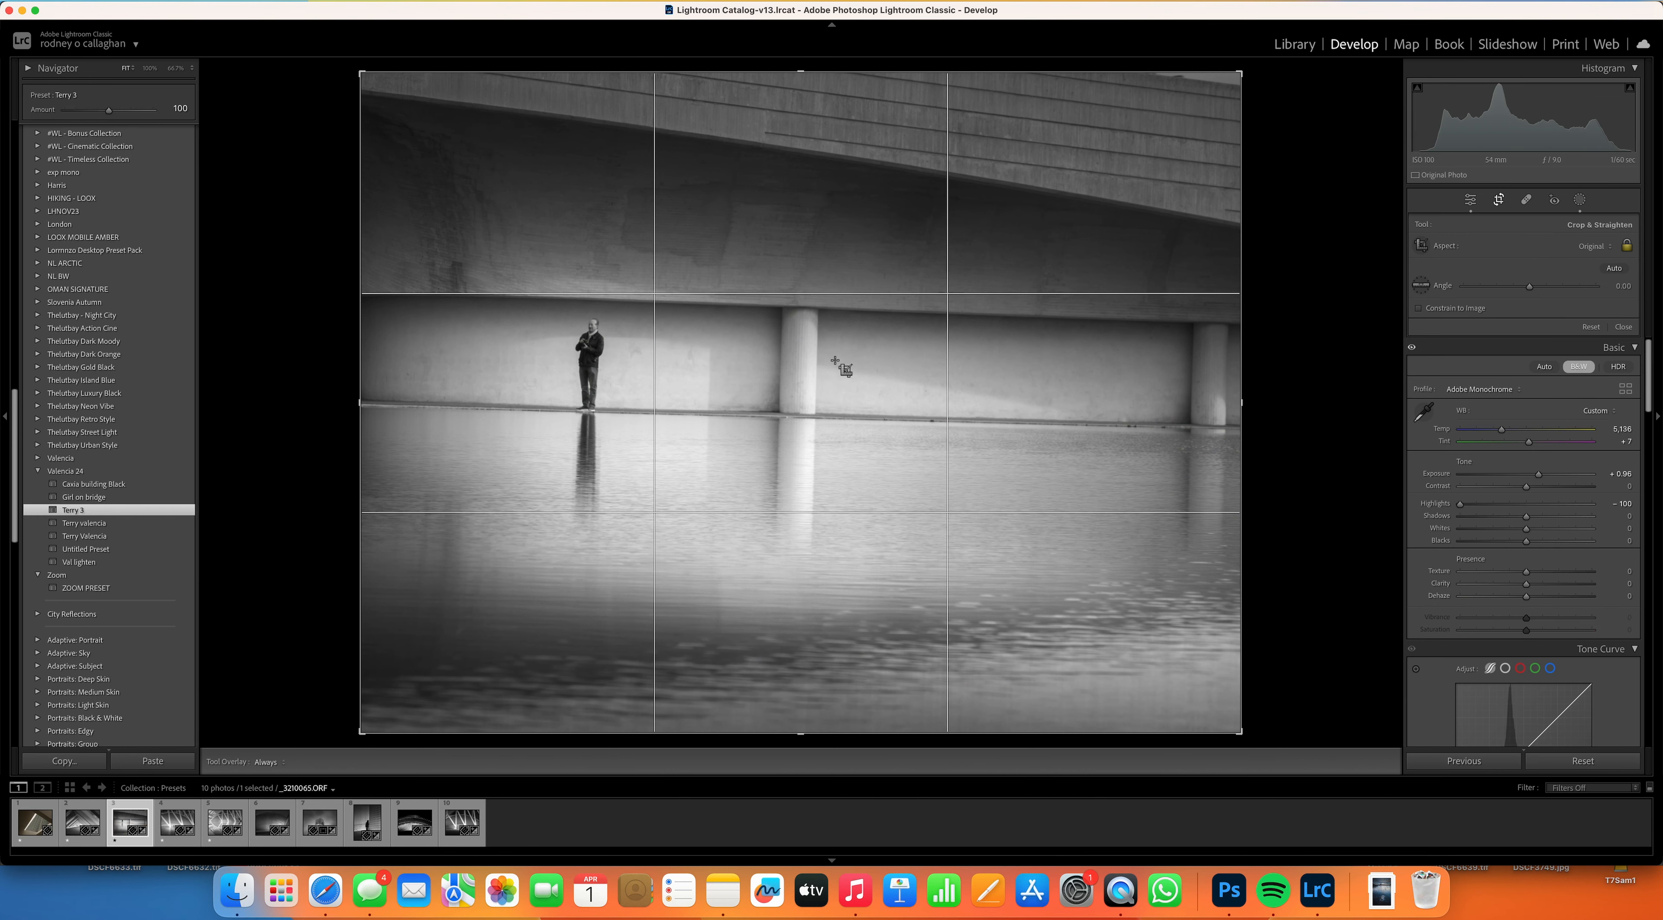
click(1580, 200)
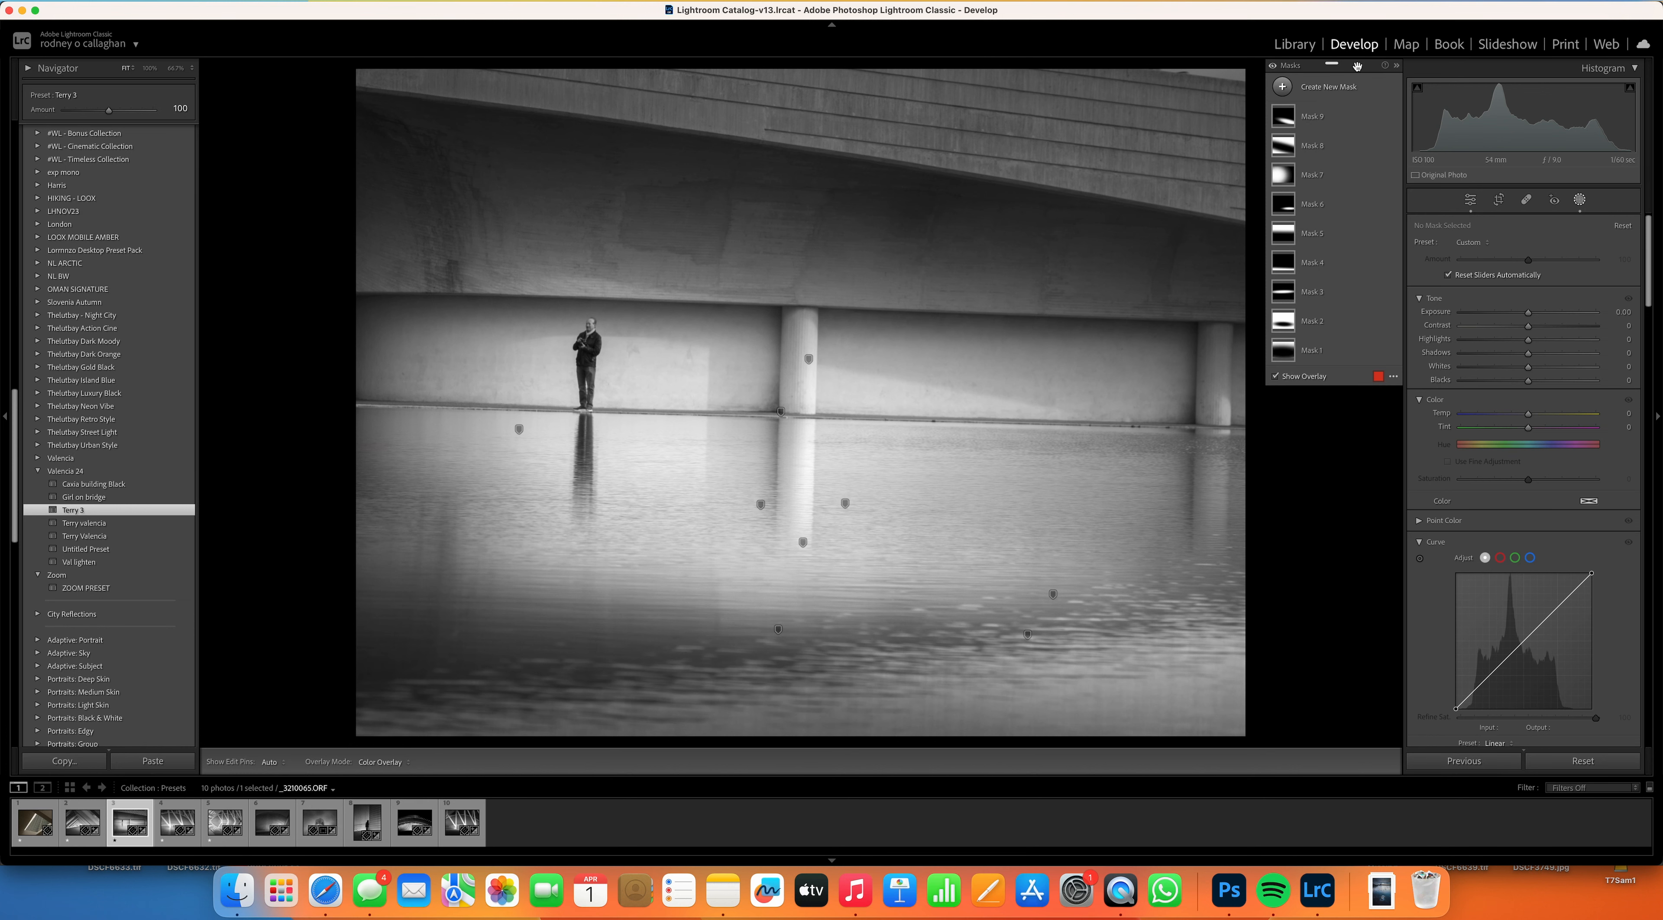
mouse_move(1283, 124)
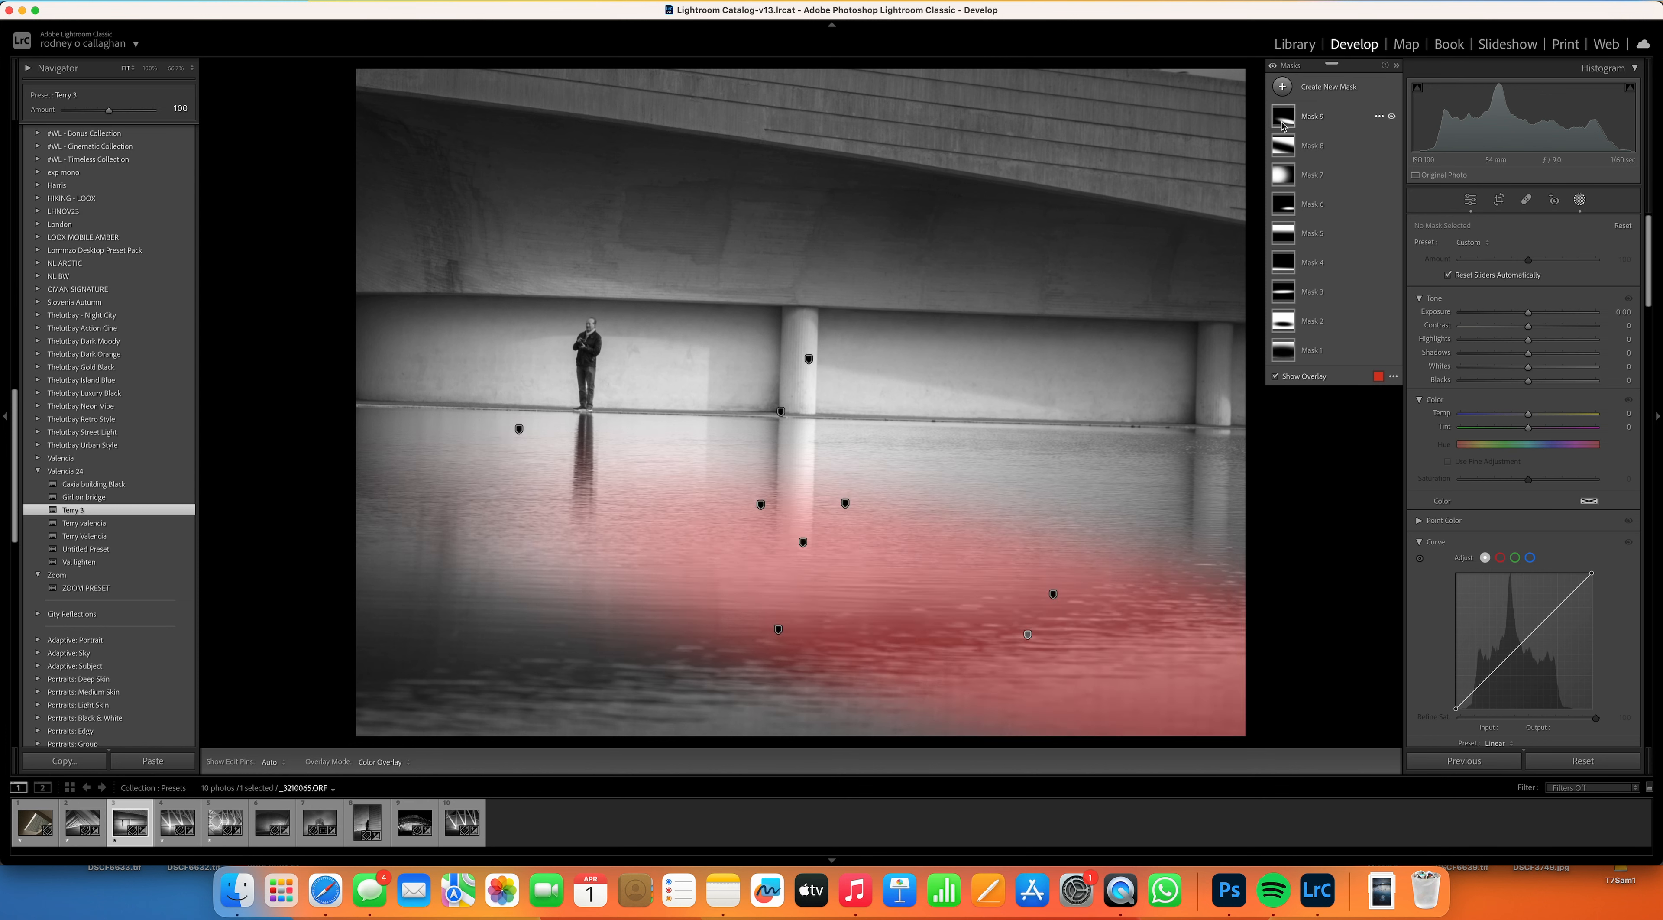
click(1284, 124)
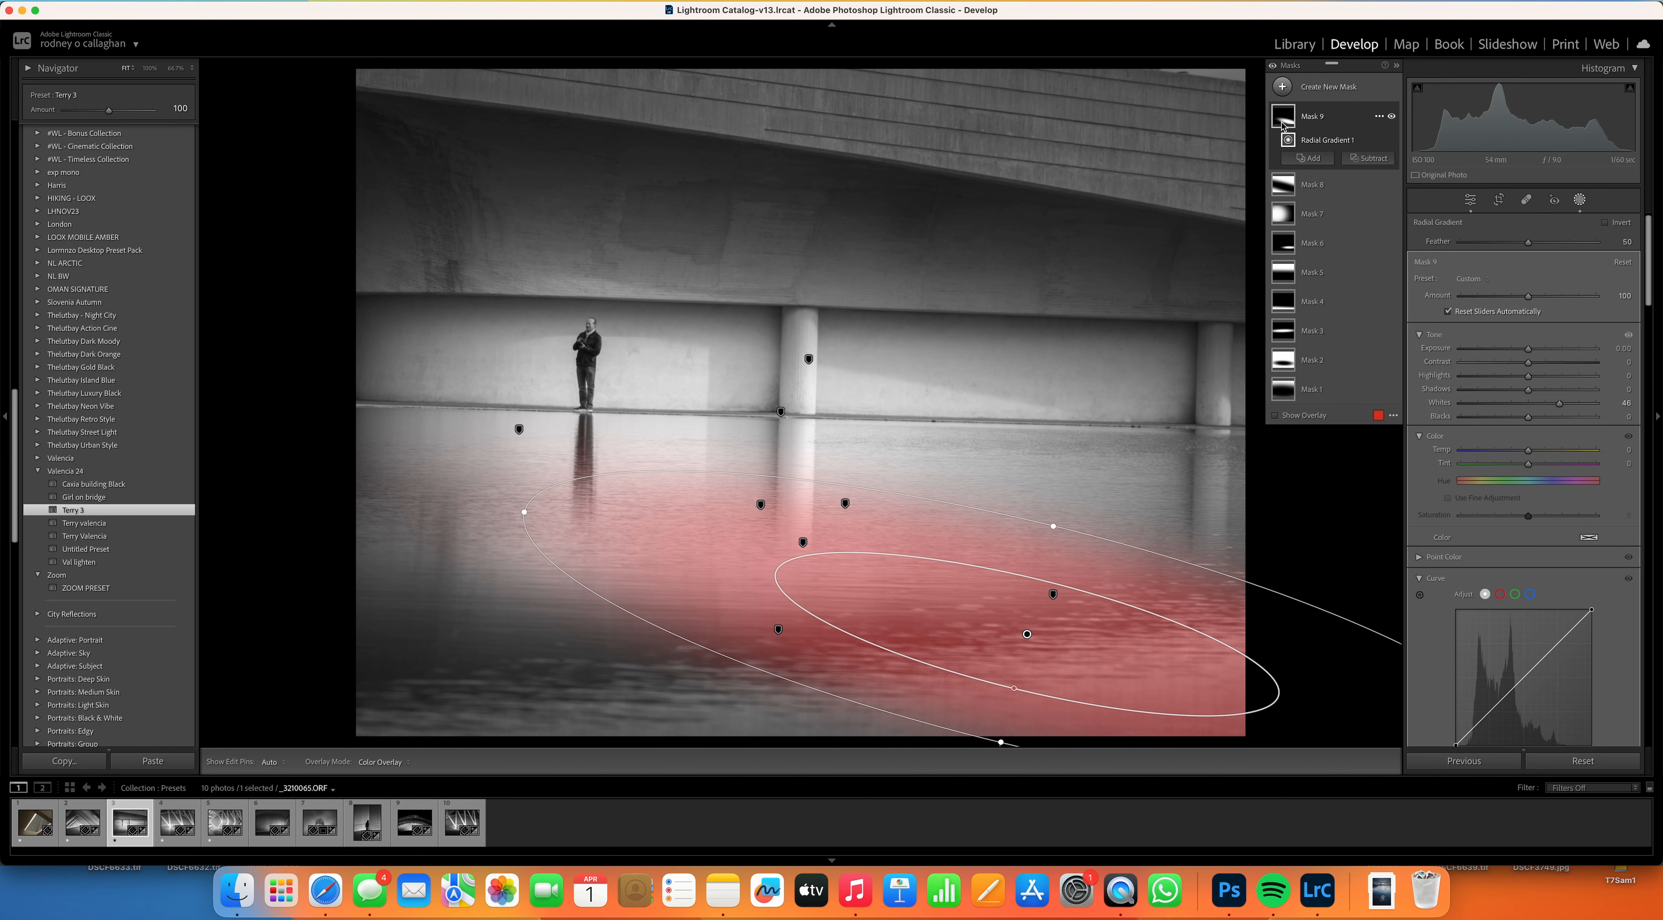
mouse_move(1529, 402)
mouse_down()
mouse_move(1565, 410)
mouse_move(1524, 409)
mouse_up()
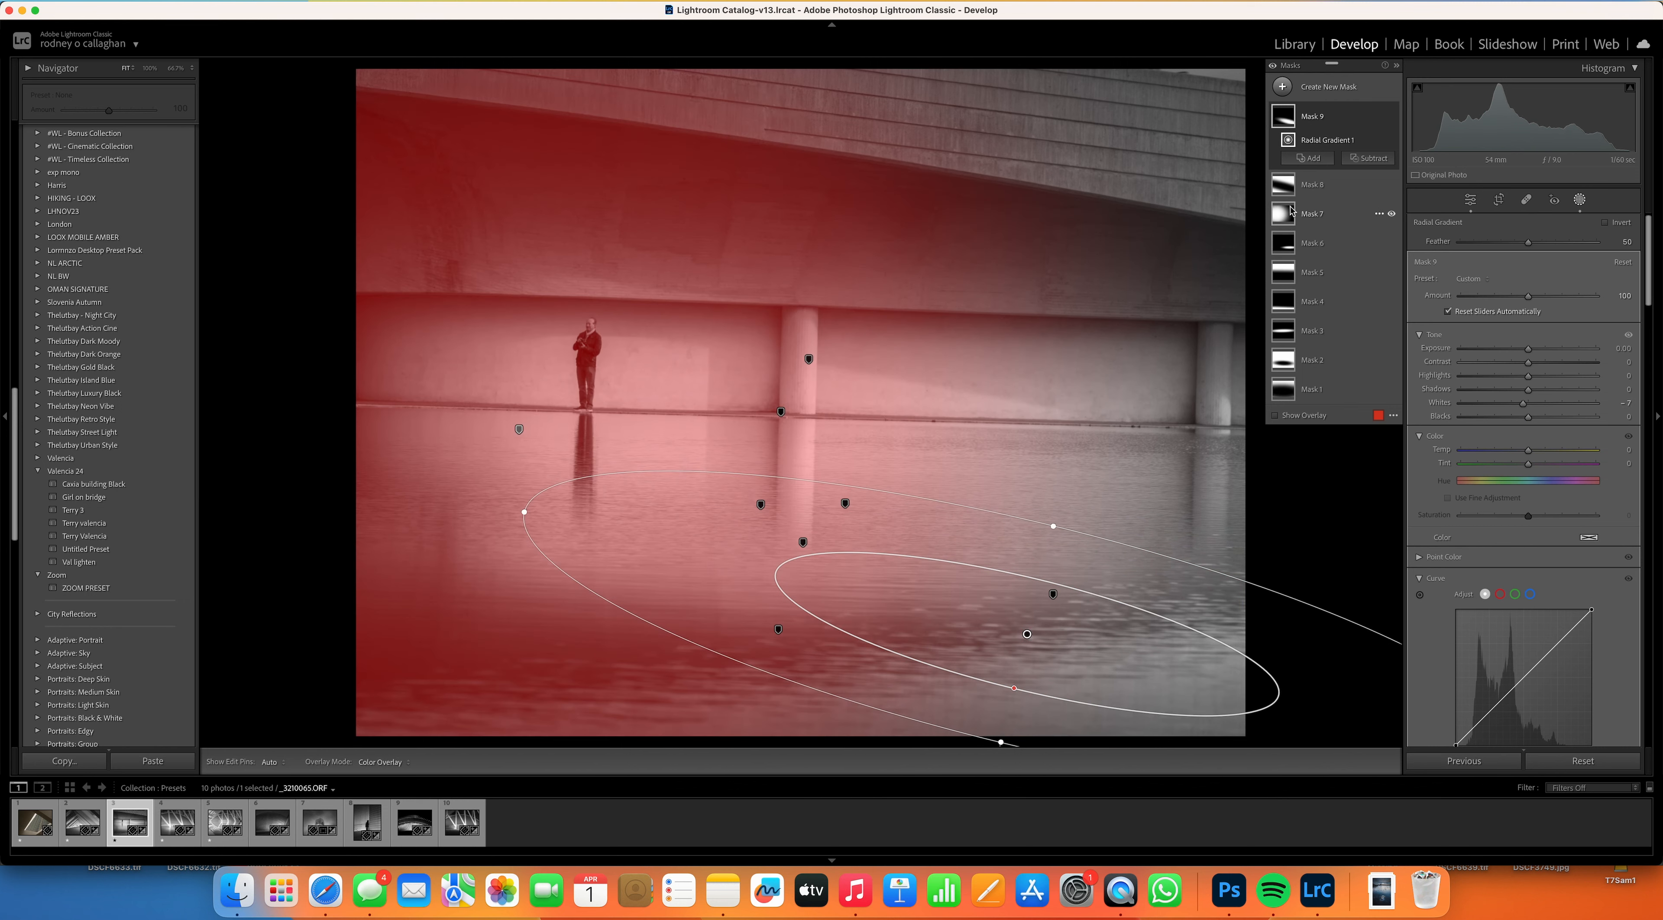
Step: Level Mask 8's radial gradient, move it left near the standing man, and set its Exposure to -1.25
click(1290, 188)
drag(1088, 406, 1007, 209)
drag(850, 376, 517, 405)
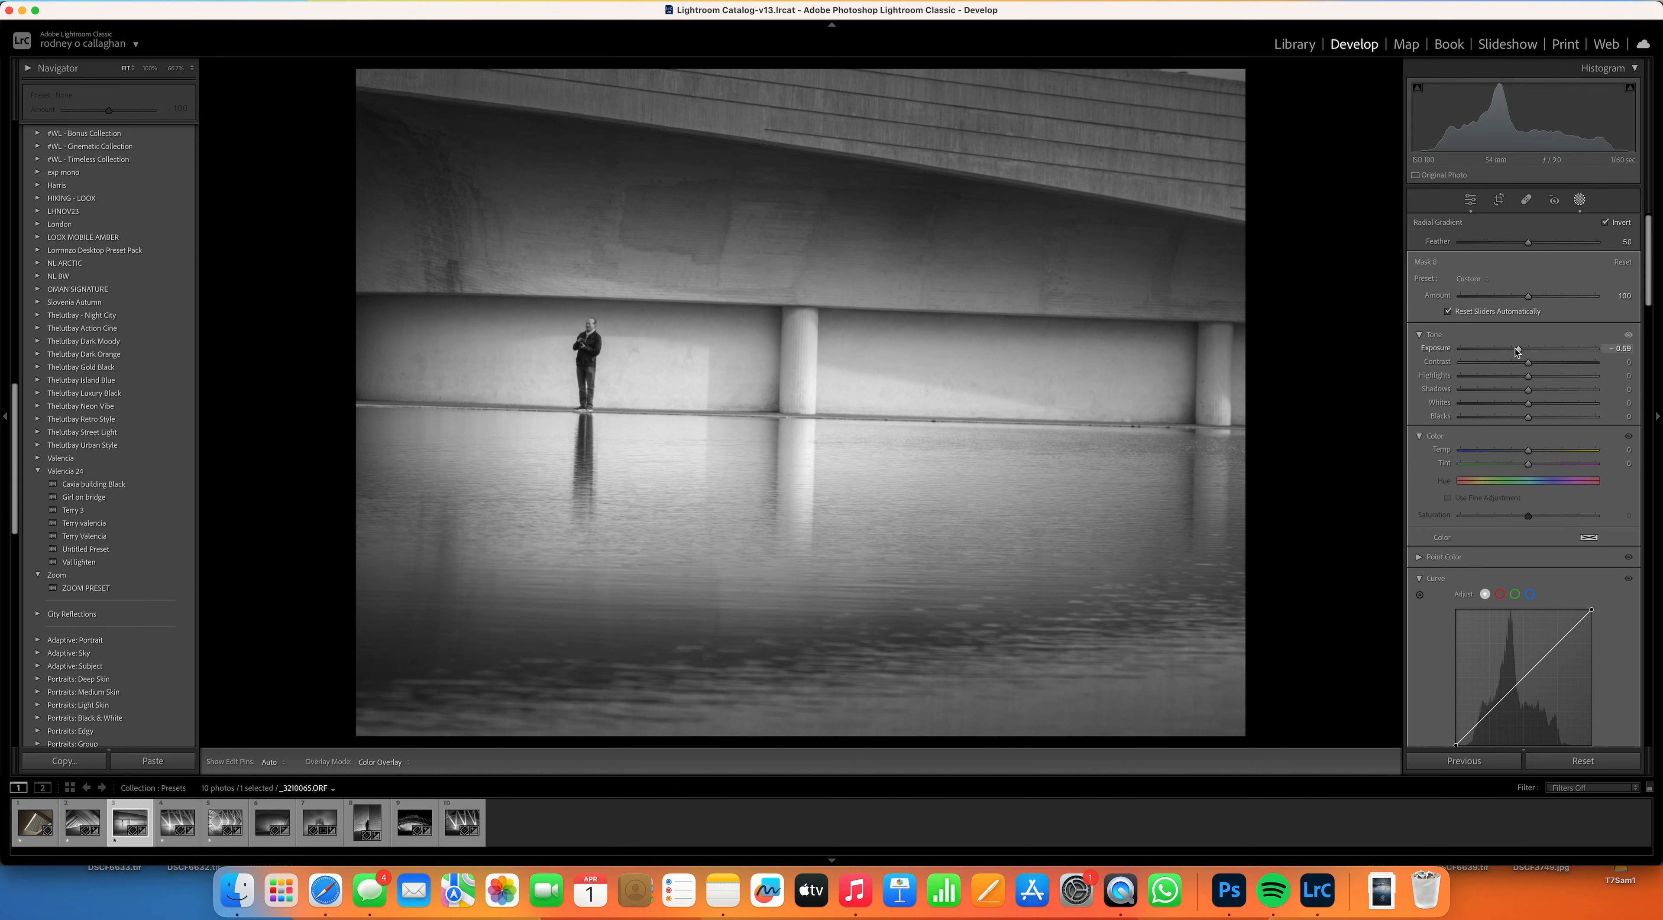
drag(1518, 351, 1508, 350)
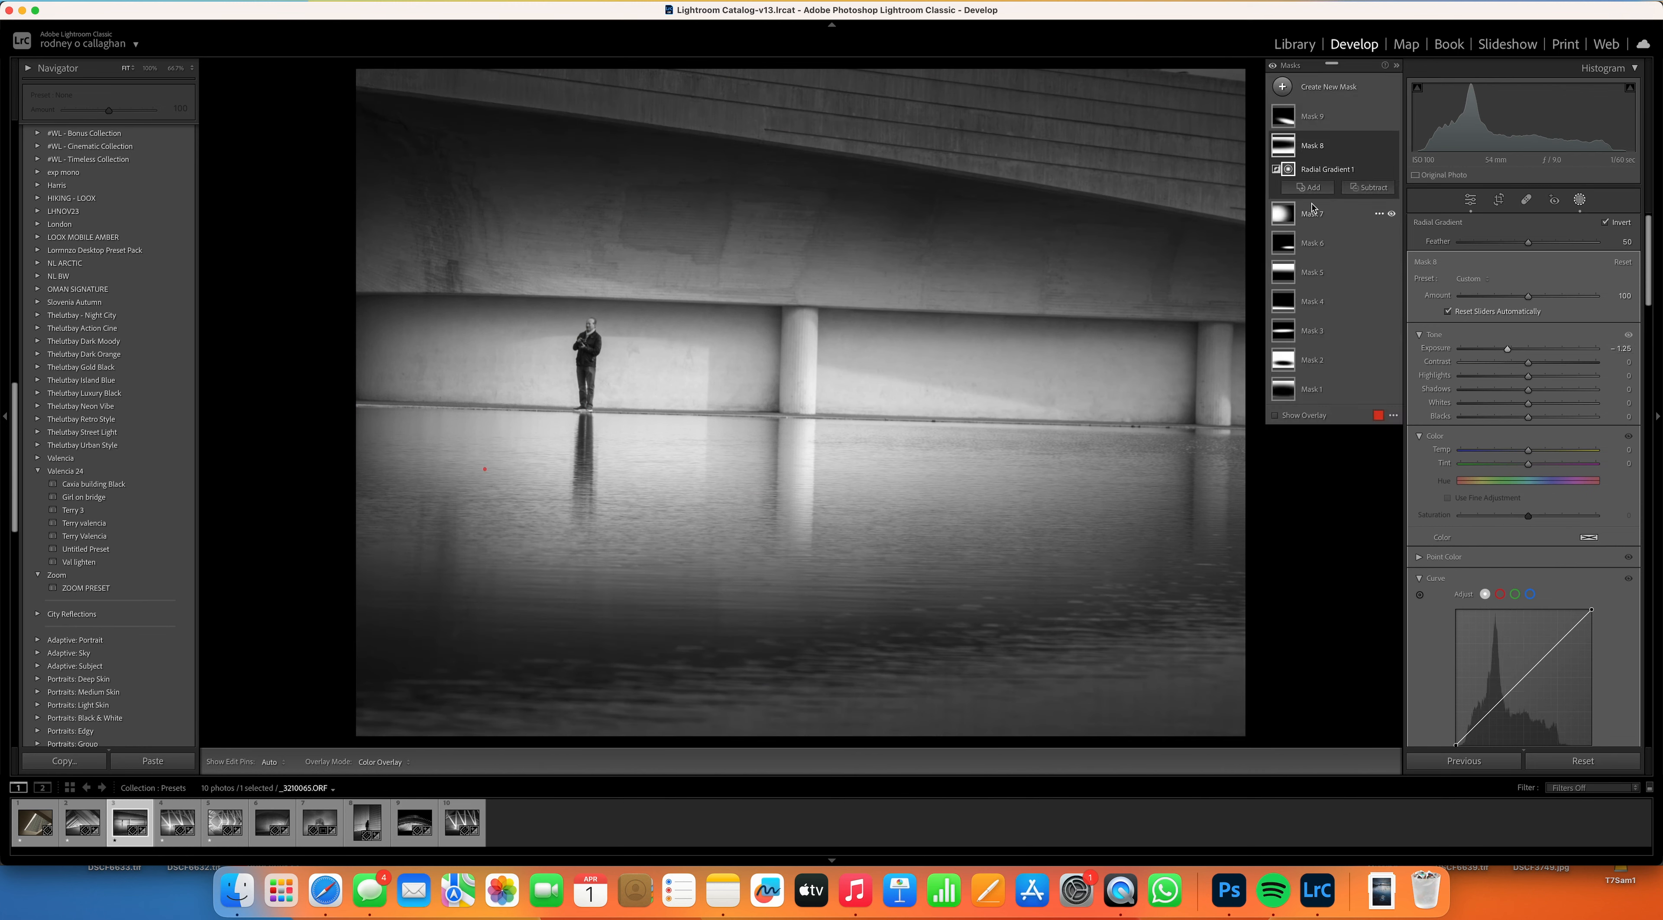
Step: Set the Whites of Mask 7 to 25
click(1313, 213)
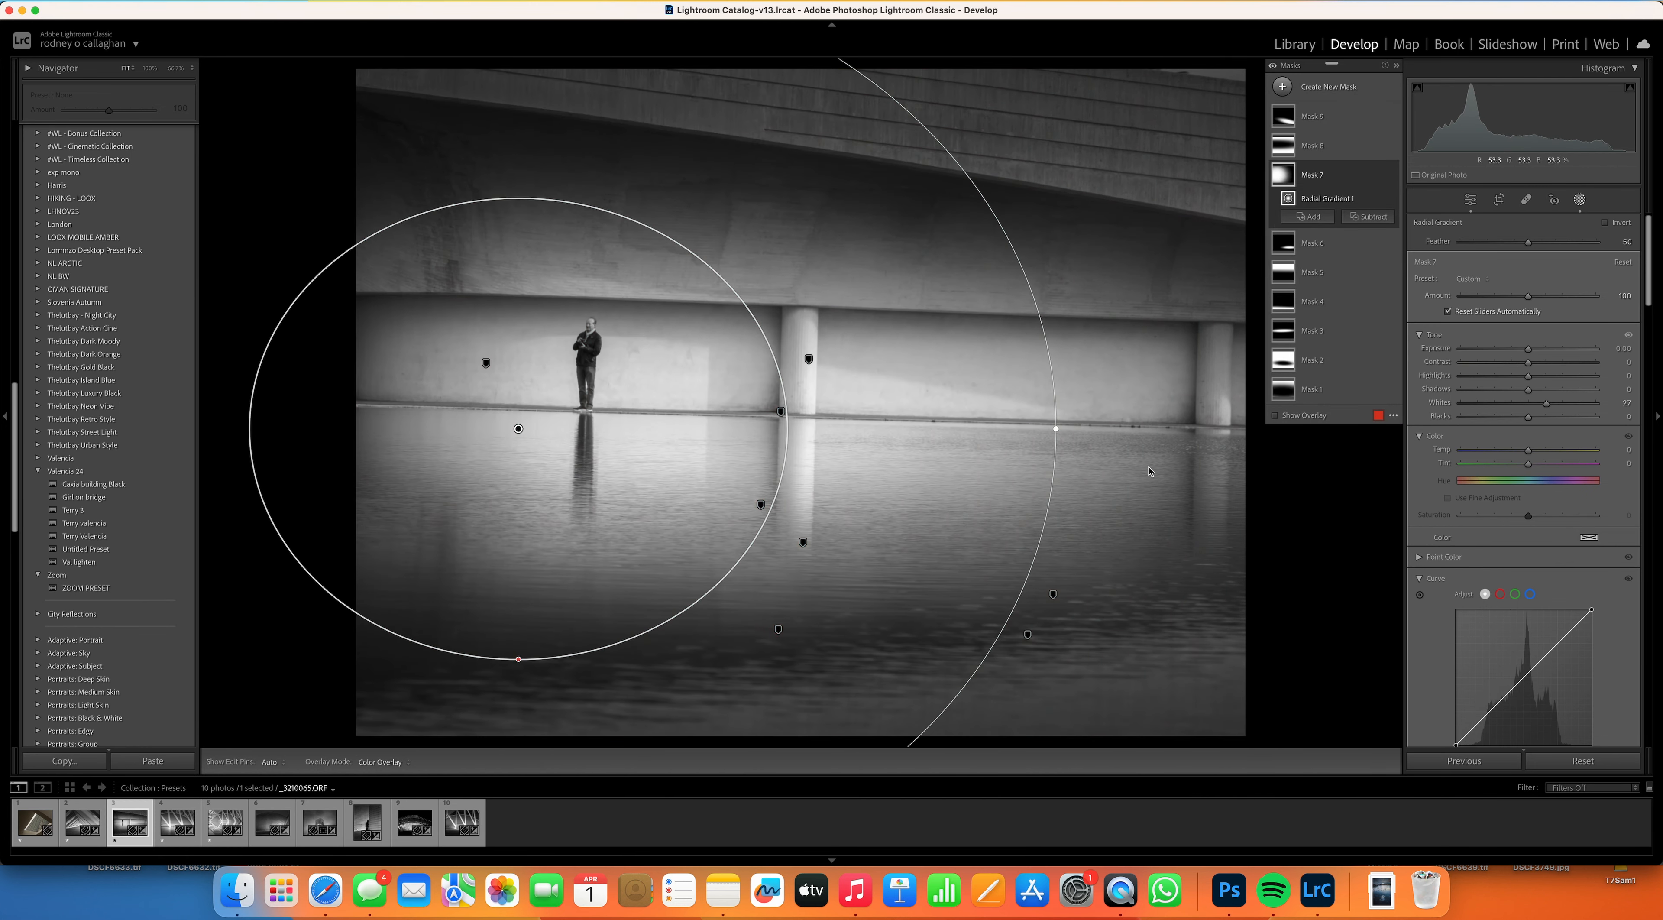
drag(1548, 406, 1545, 406)
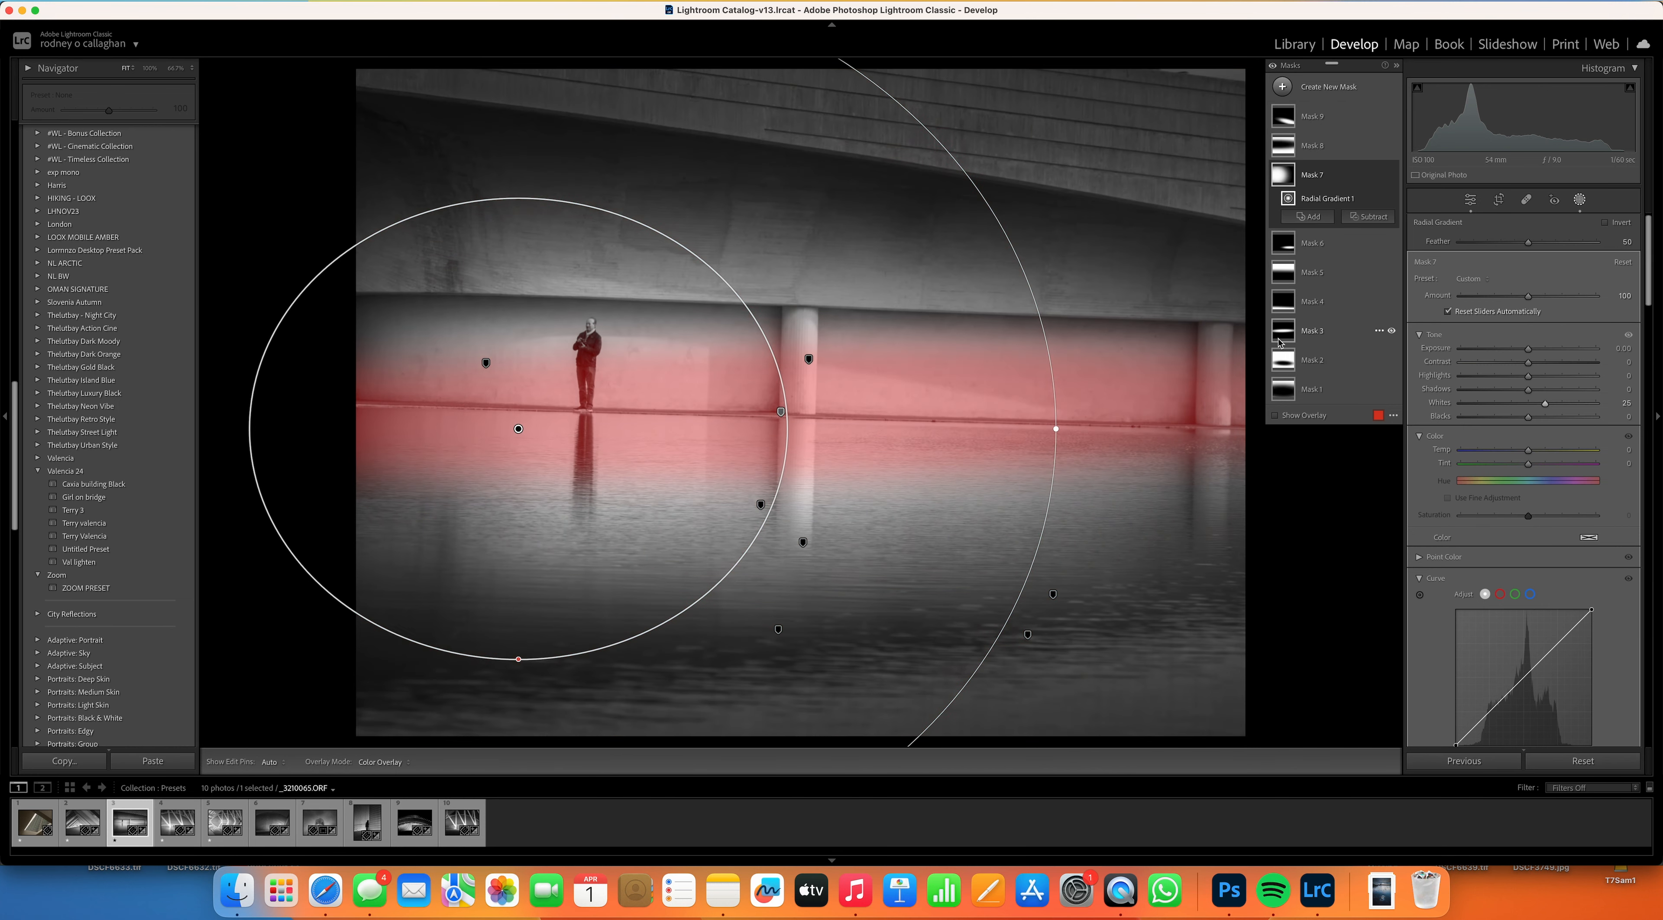
Step: Set Mask 4's Exposure to -1.50, extend its linear gradient up to the waterline, and deselect the mask
click(1279, 305)
drag(1529, 329, 1503, 332)
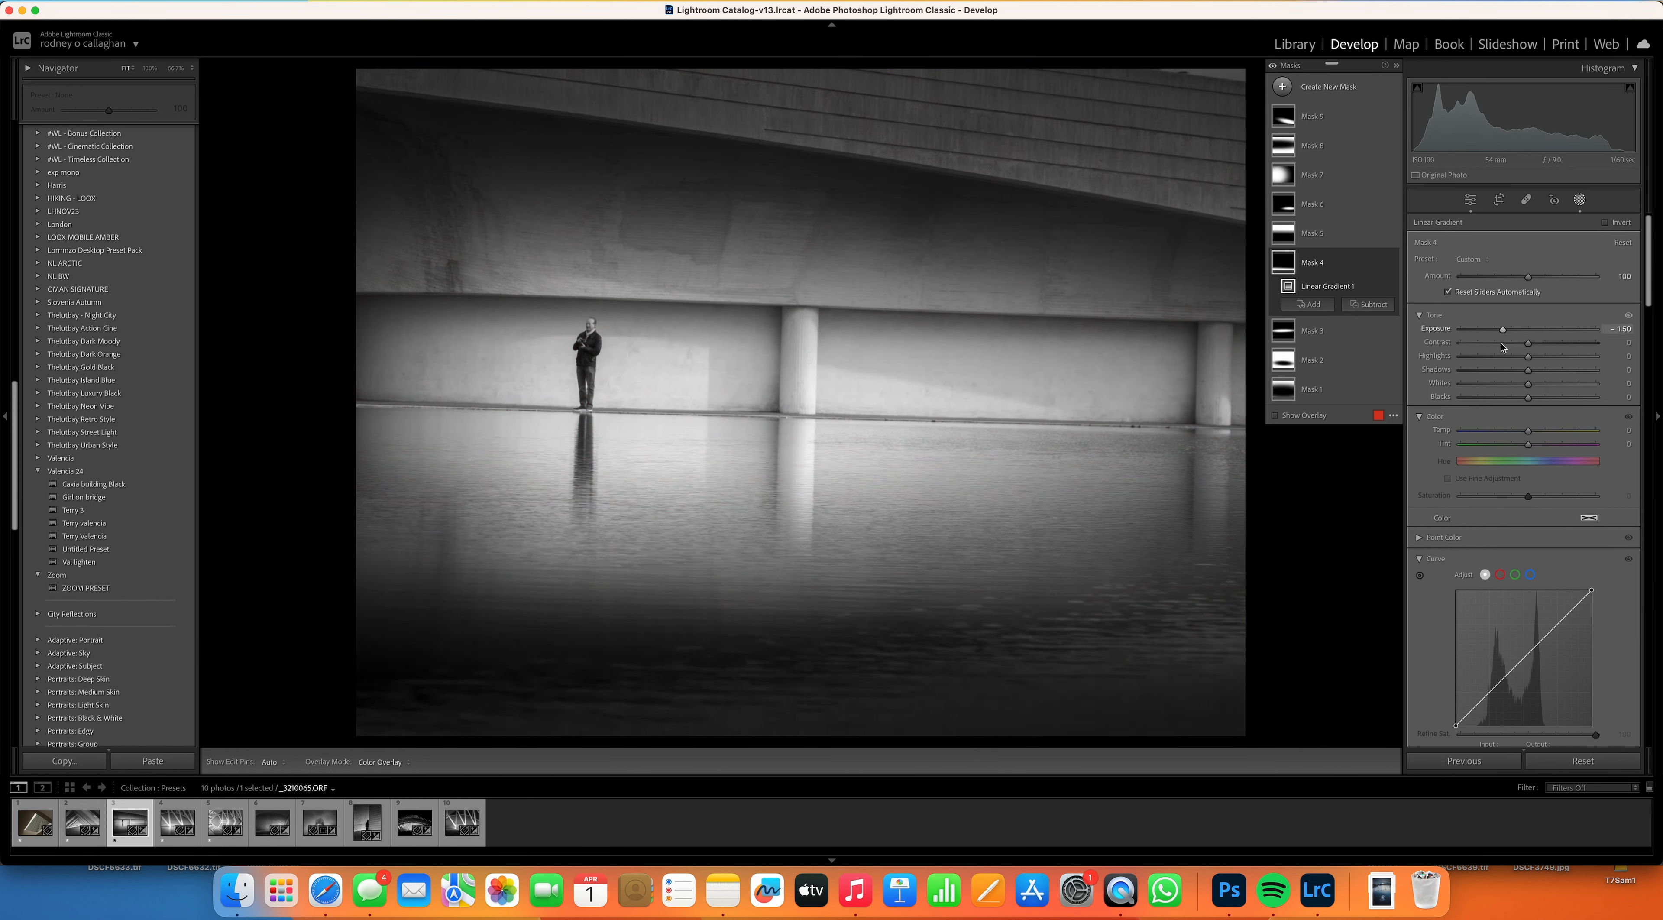
drag(780, 562, 783, 423)
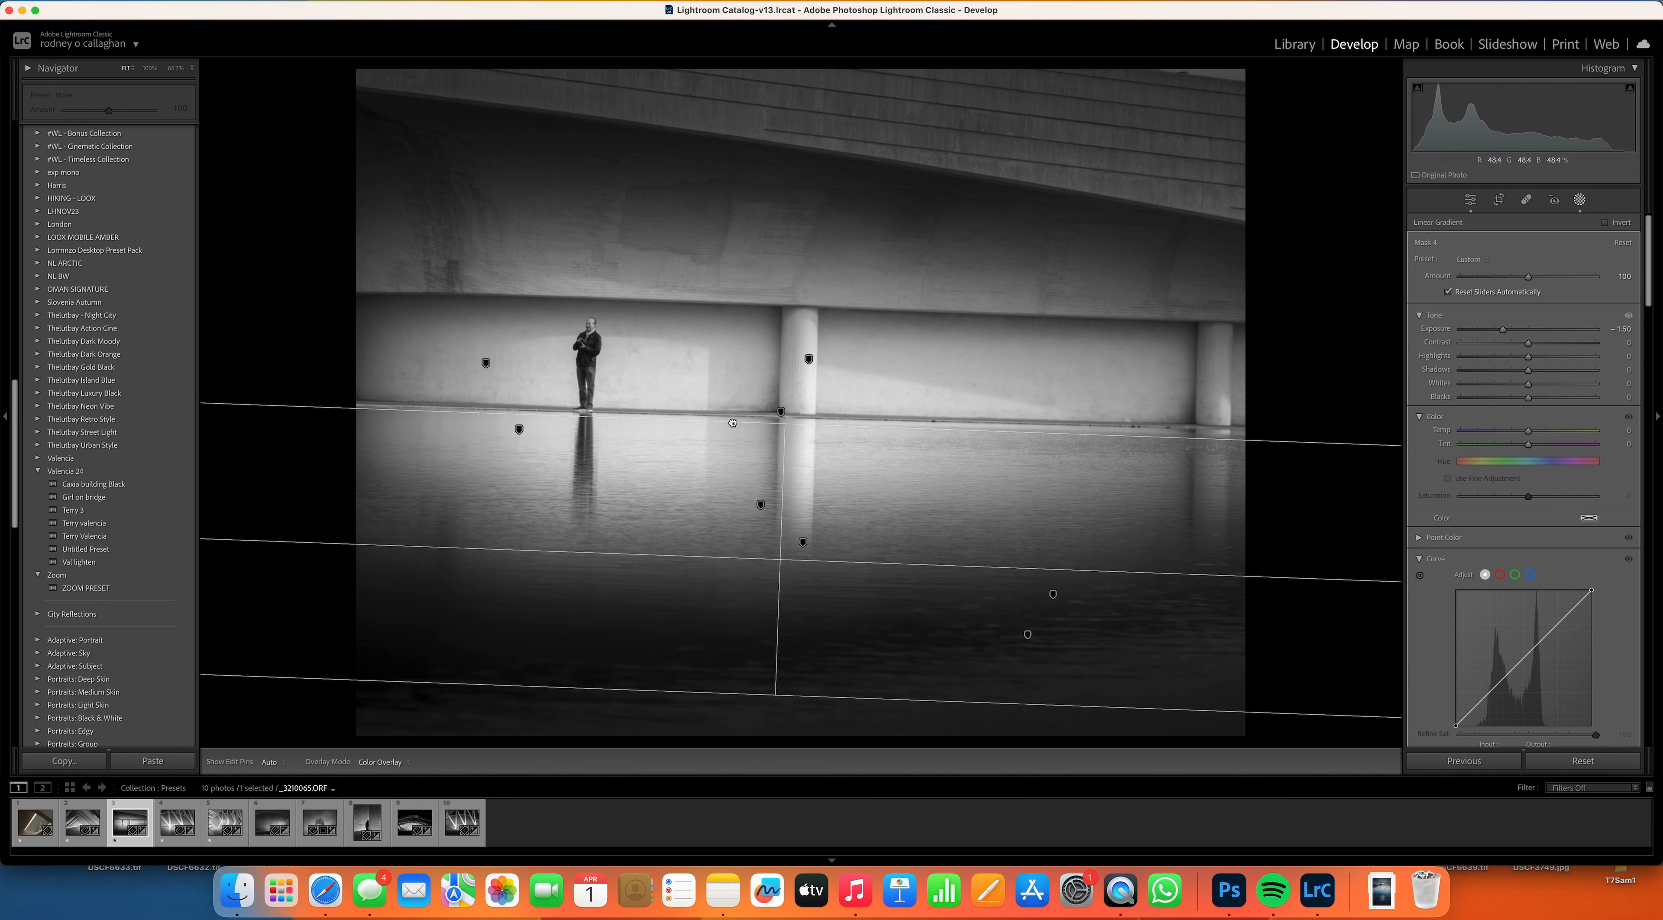
click(1236, 713)
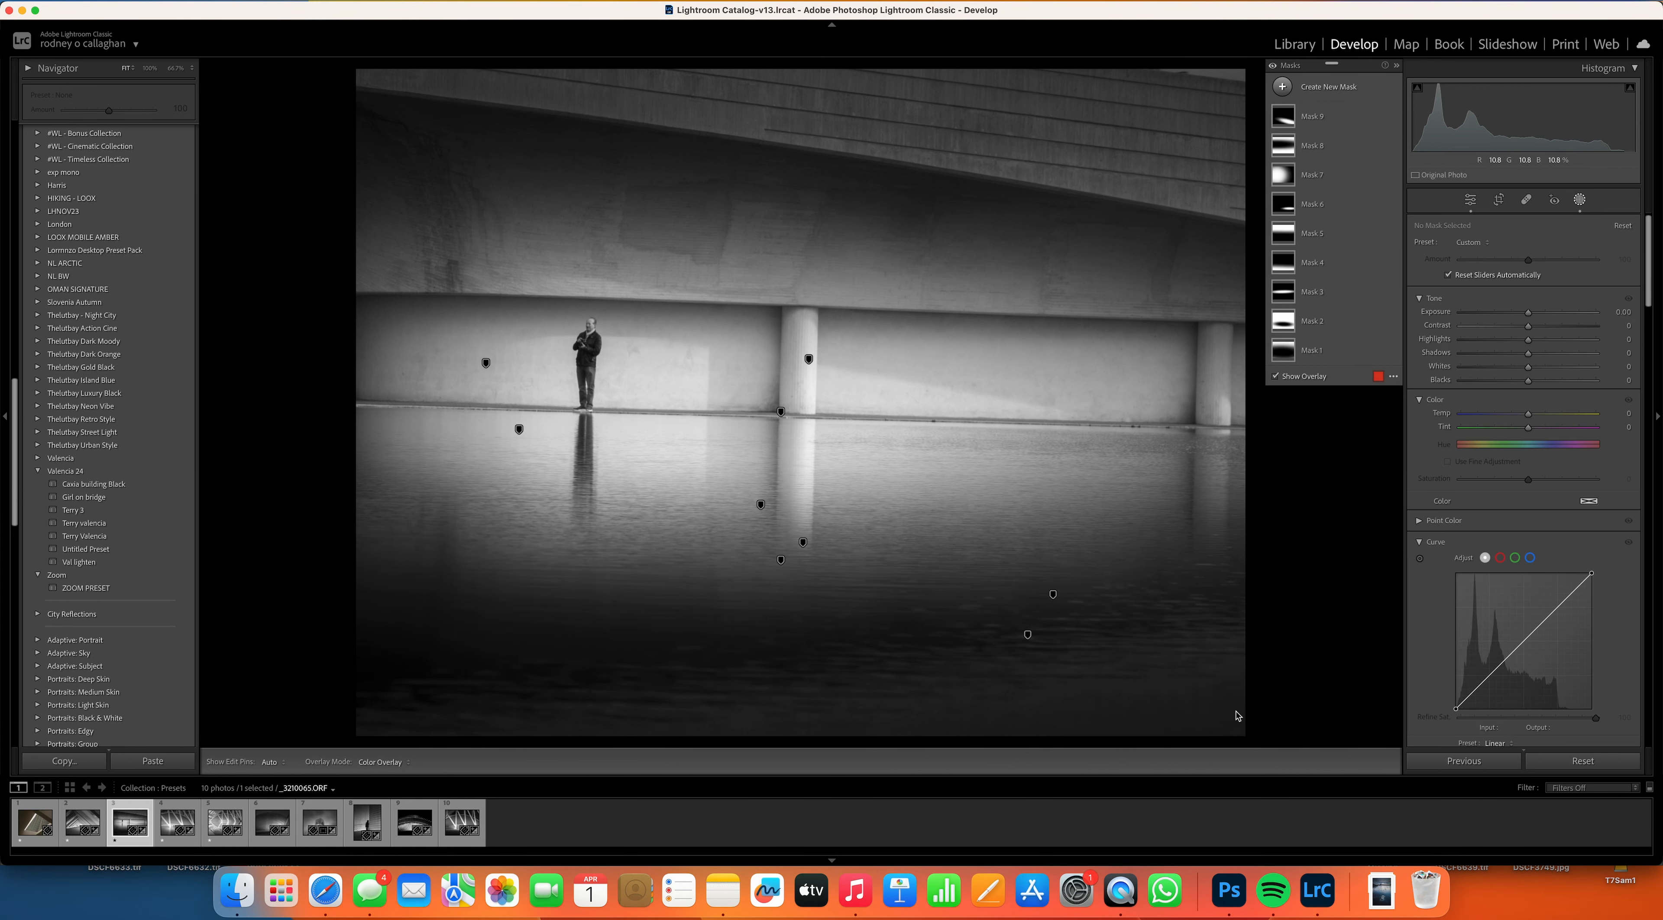
Step: View the edited third photo in full screen and return to the editing view
key(f)
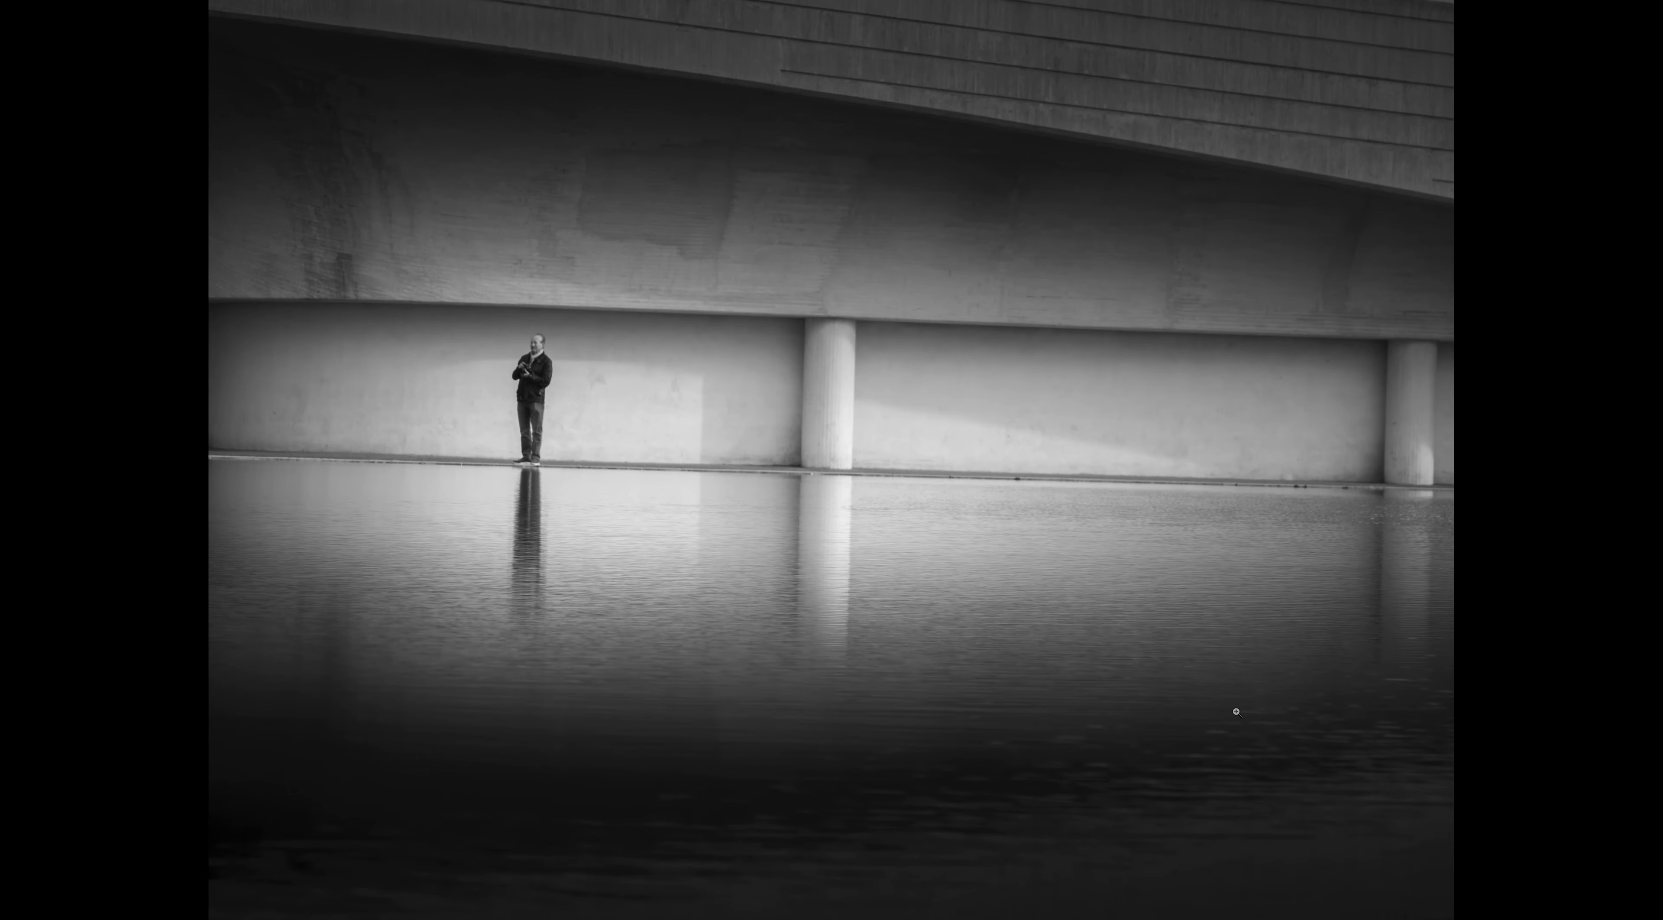
key(f)
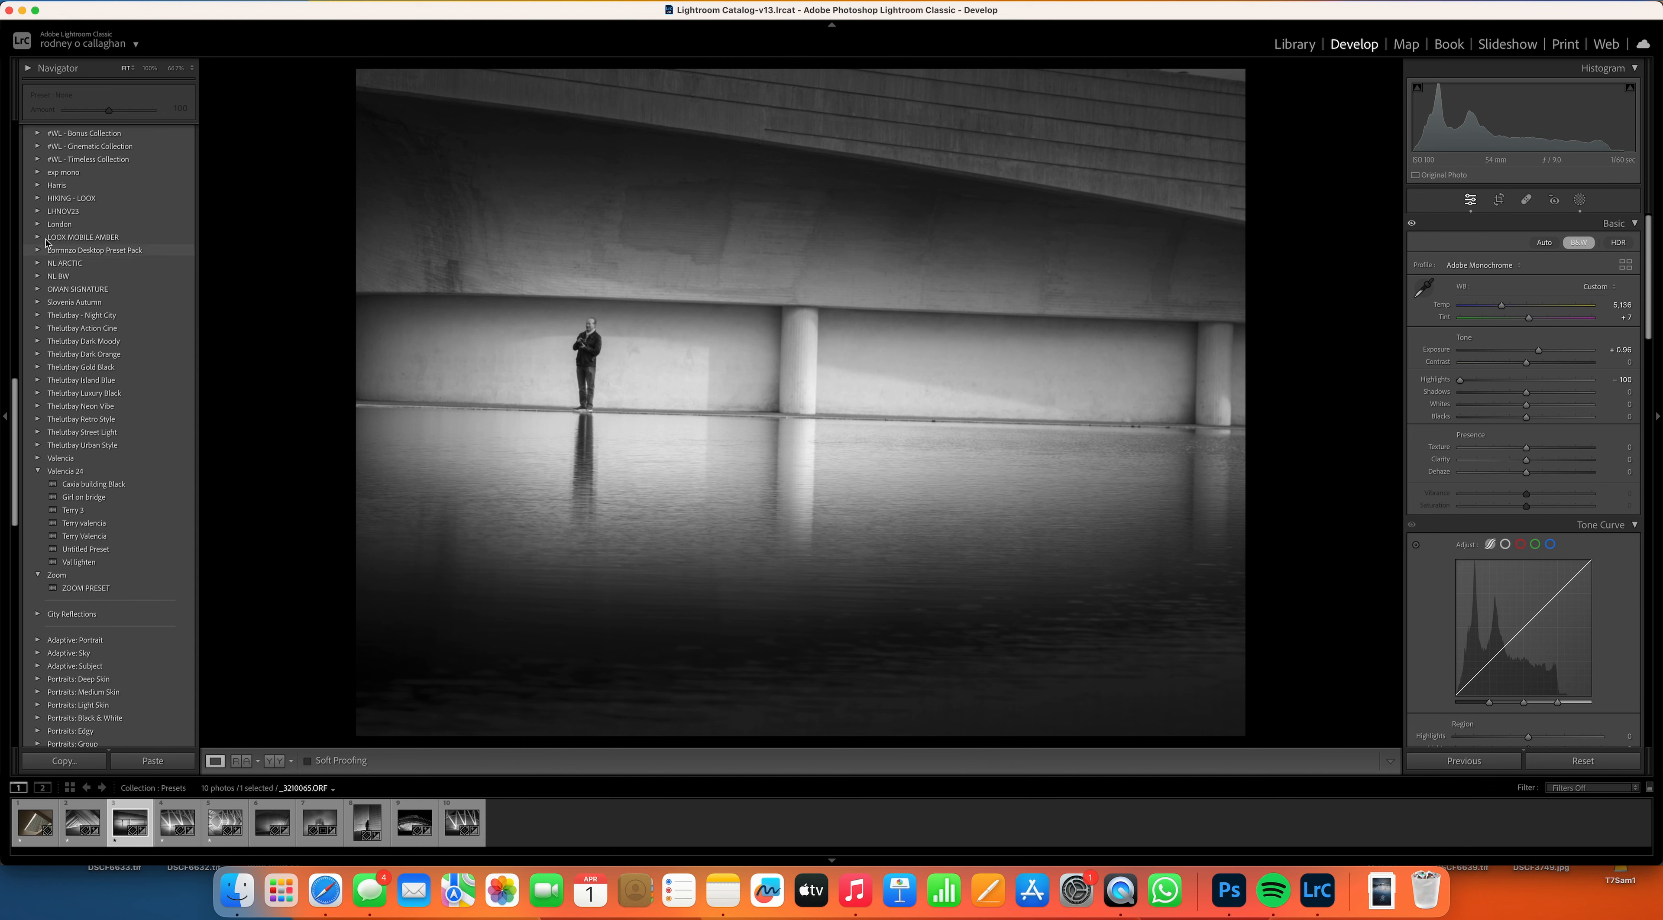
scroll(65, 323, up, 5)
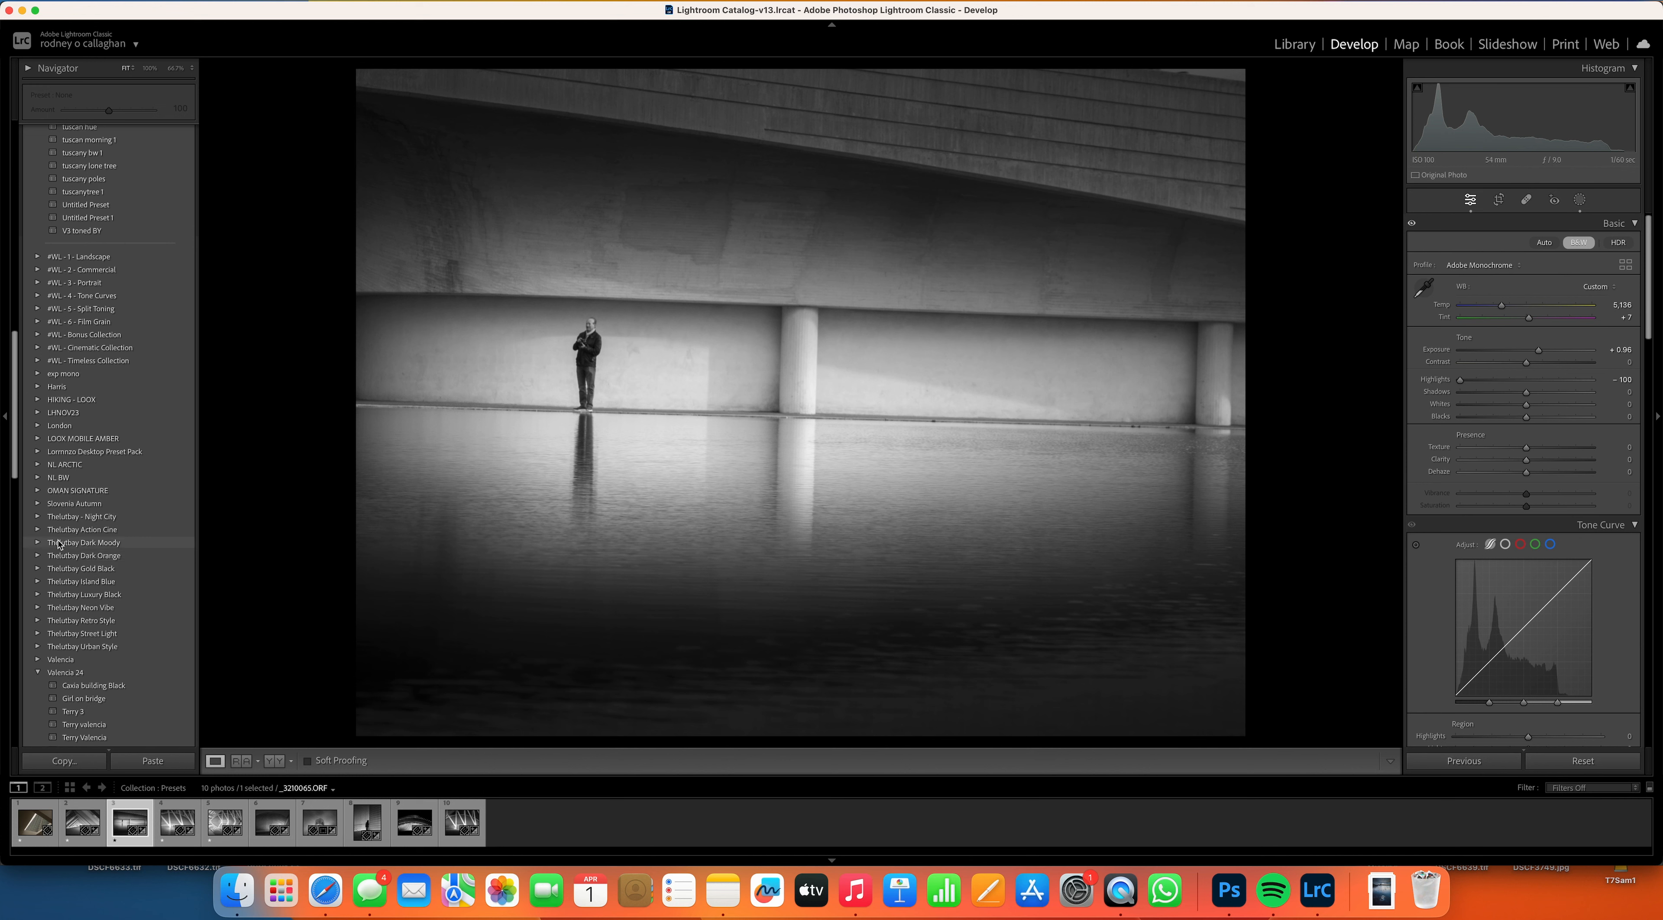
scroll(80, 351, up, 1)
scroll(73, 380, up, 4)
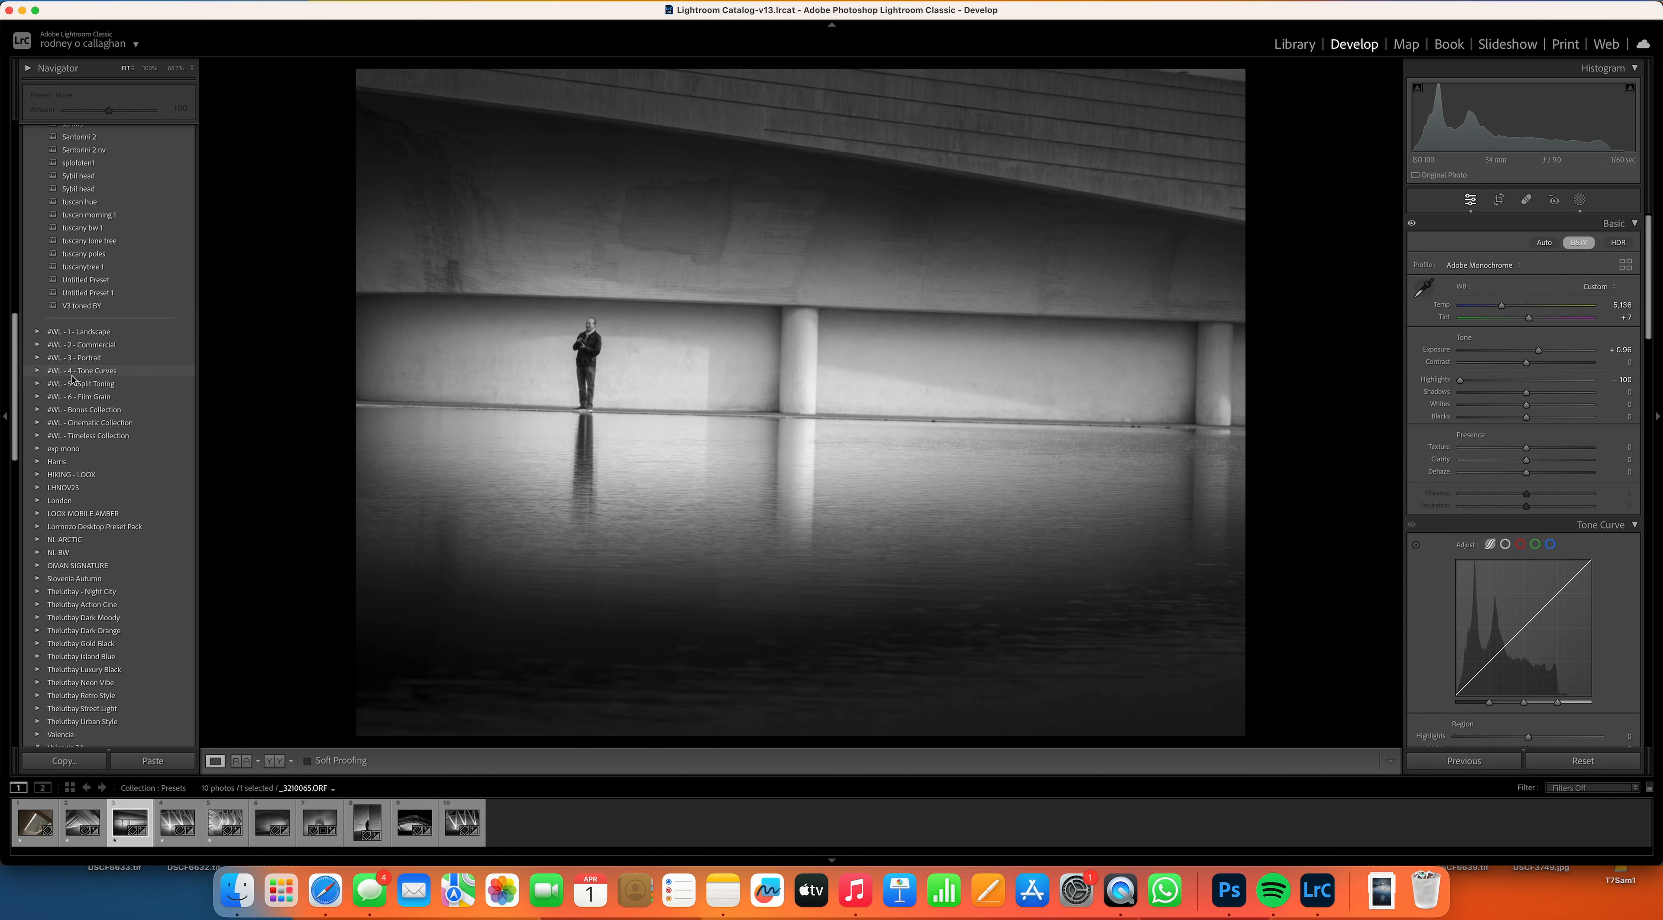